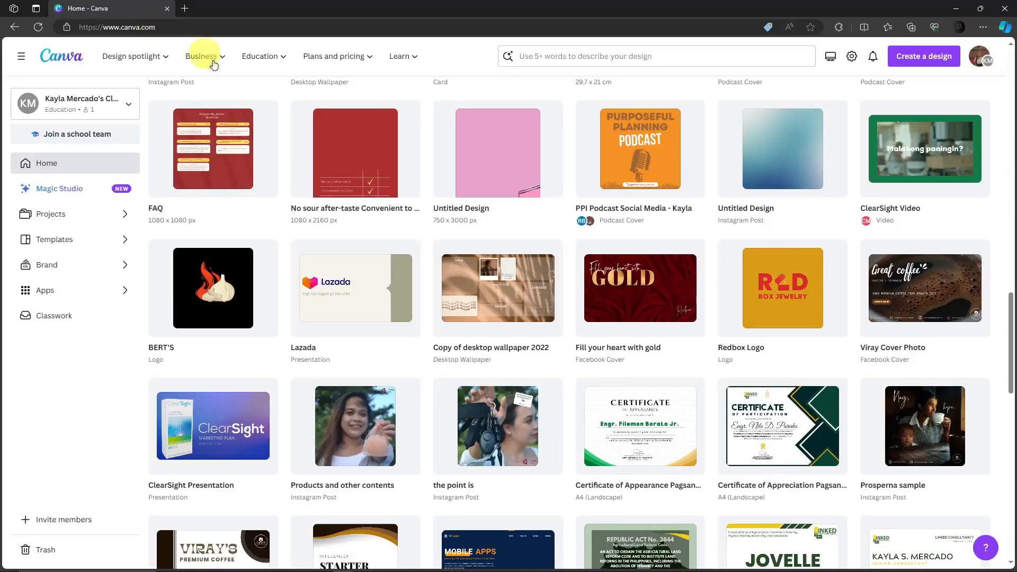
scroll(566, 392, "up", 5)
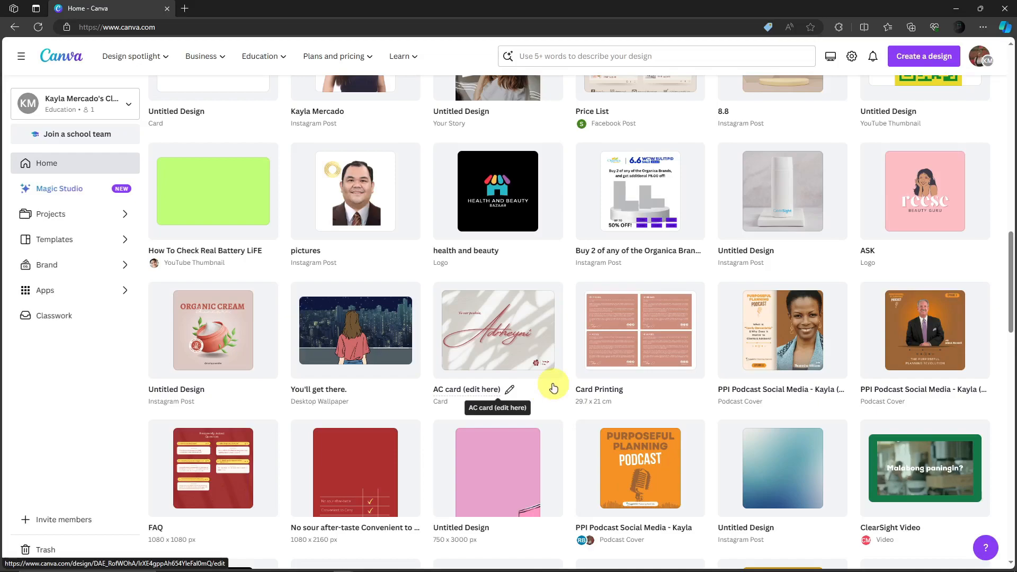
scroll(575, 426, "down", 1)
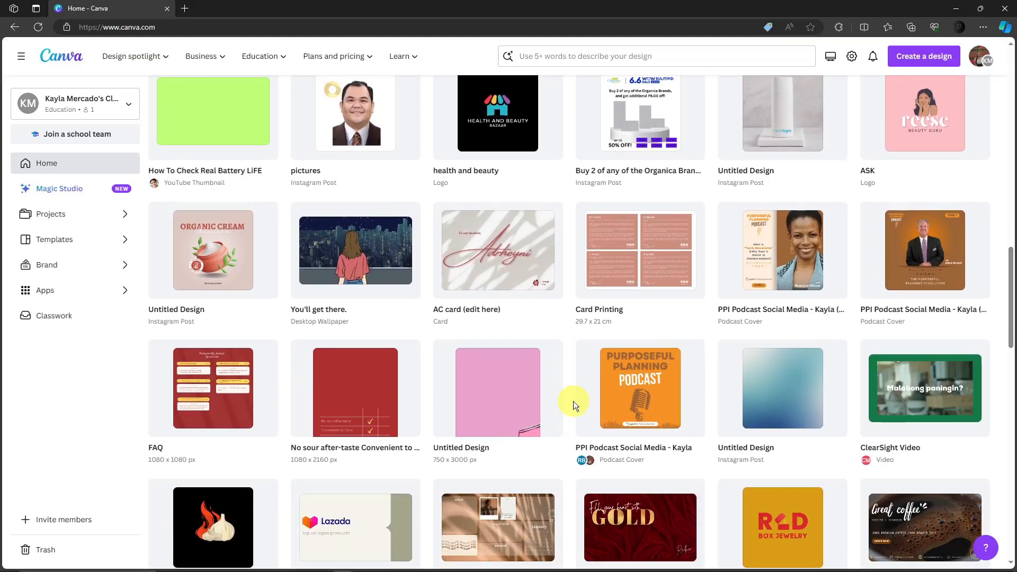
- Create a blank Desktop Wallpaper design from the suggested design types and close the home page's browser tab
mouse_move(581, 393)
left_click_drag(1013, 297, 586, 7)
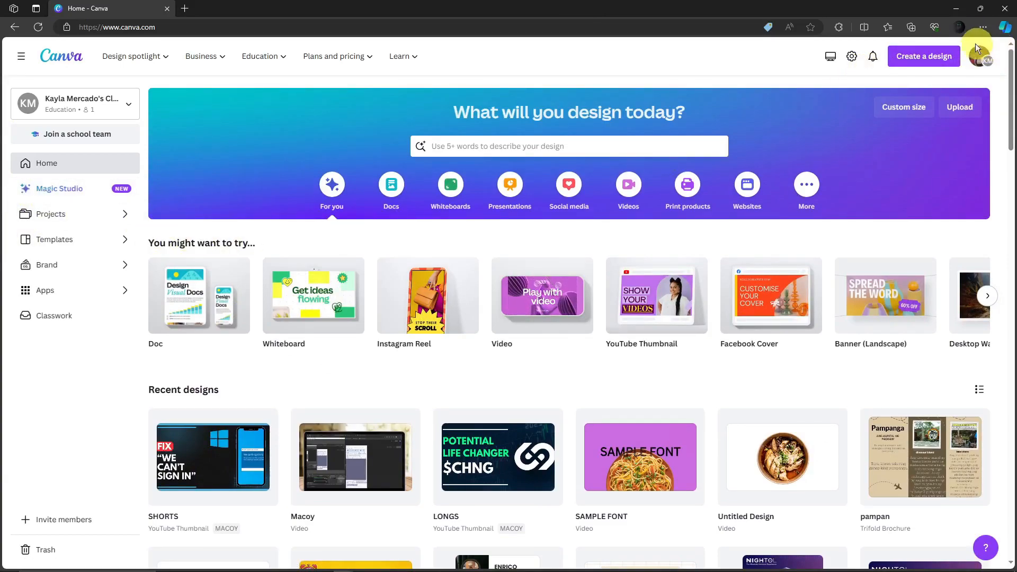
mouse_move(547, 415)
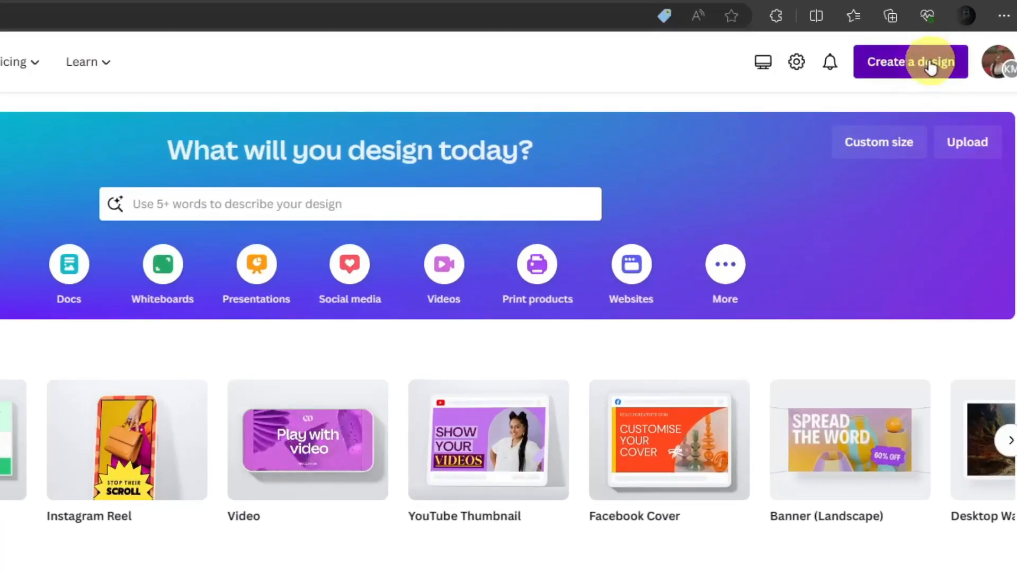
left_click(931, 64)
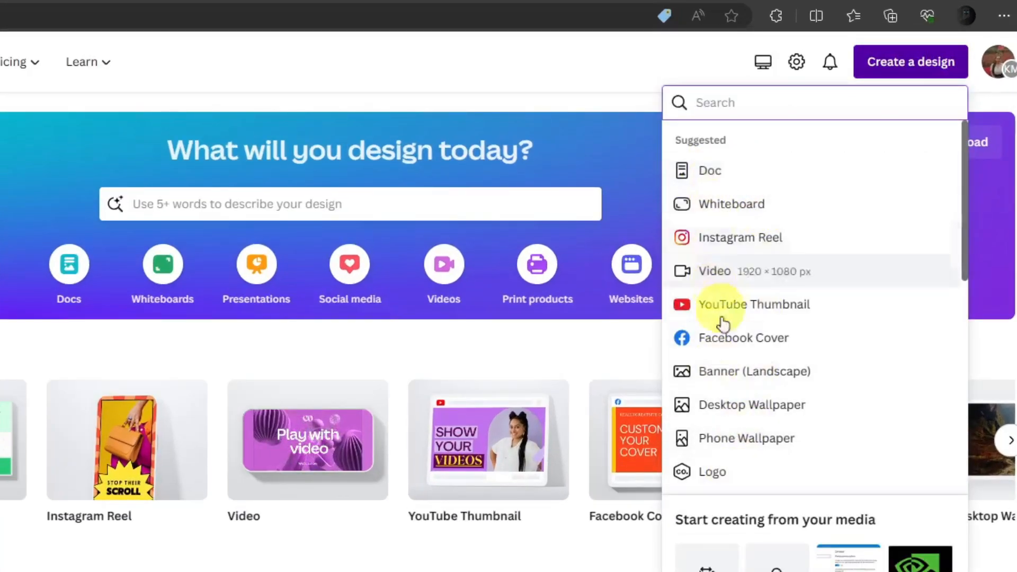
scroll(765, 355, "down", 1)
scroll(722, 313, "up", 1)
scroll(713, 193, "down", 3)
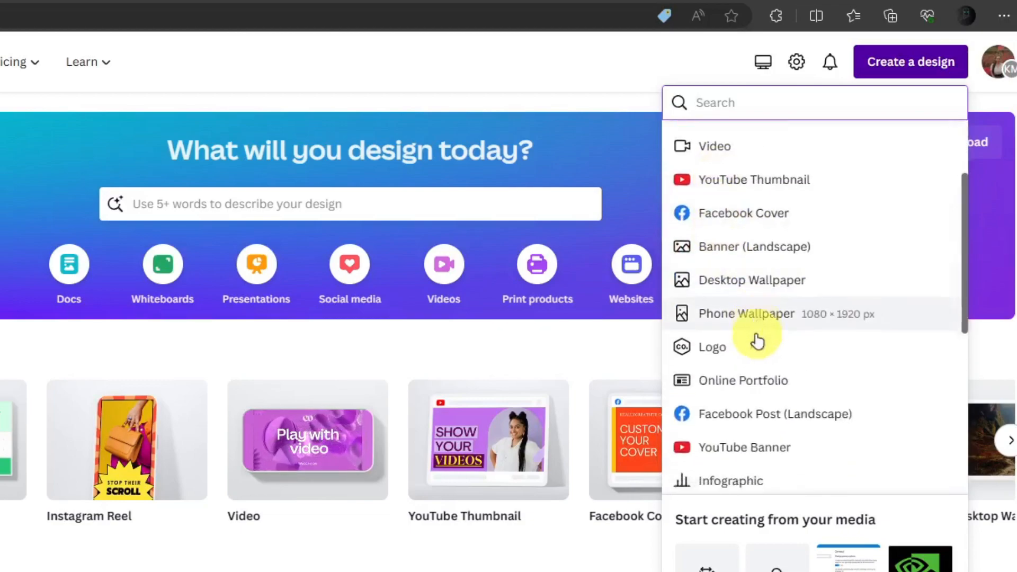
scroll(758, 341, "down", 5)
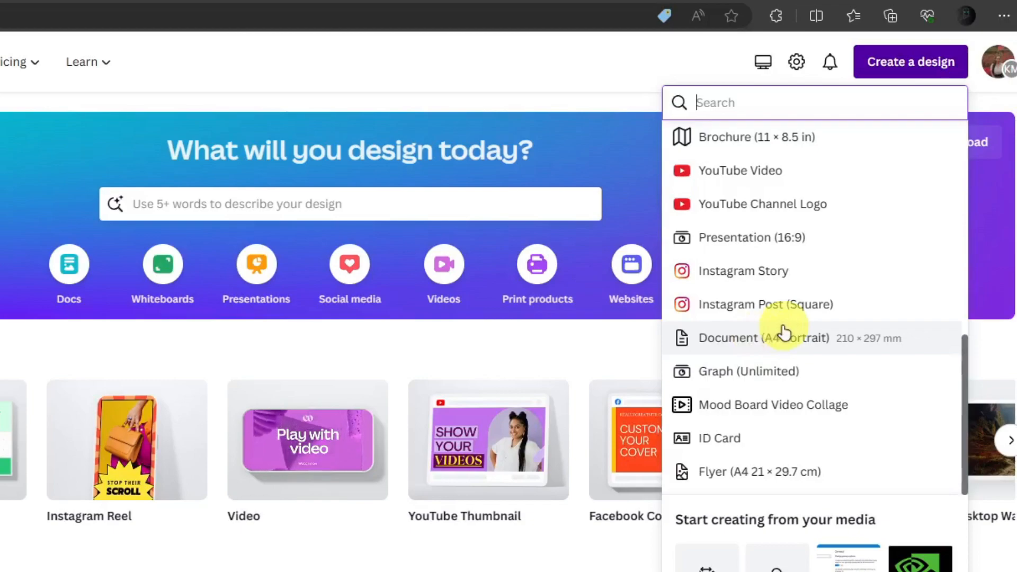
scroll(785, 333, "up", 10)
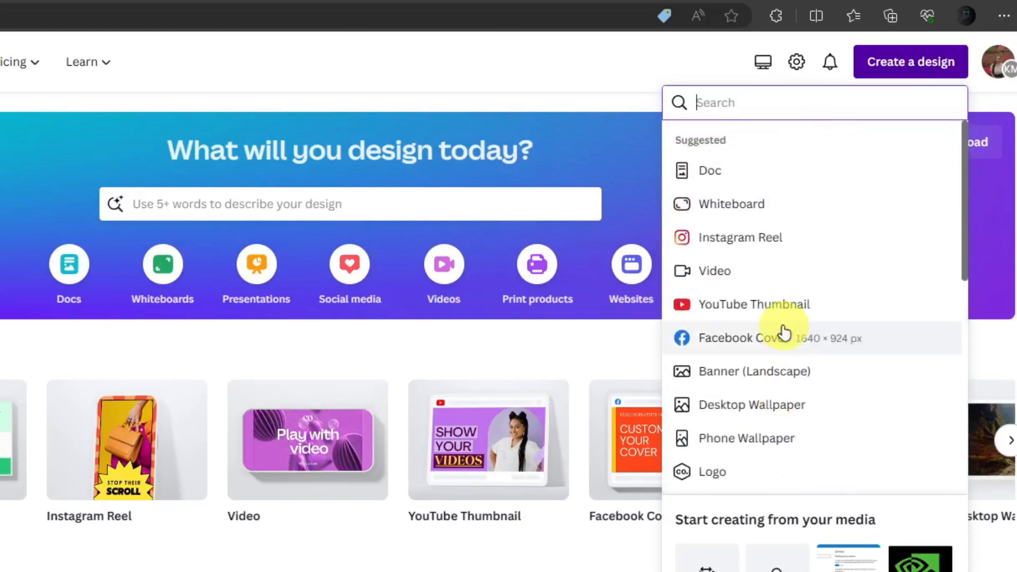
scroll(781, 384, "down", 4)
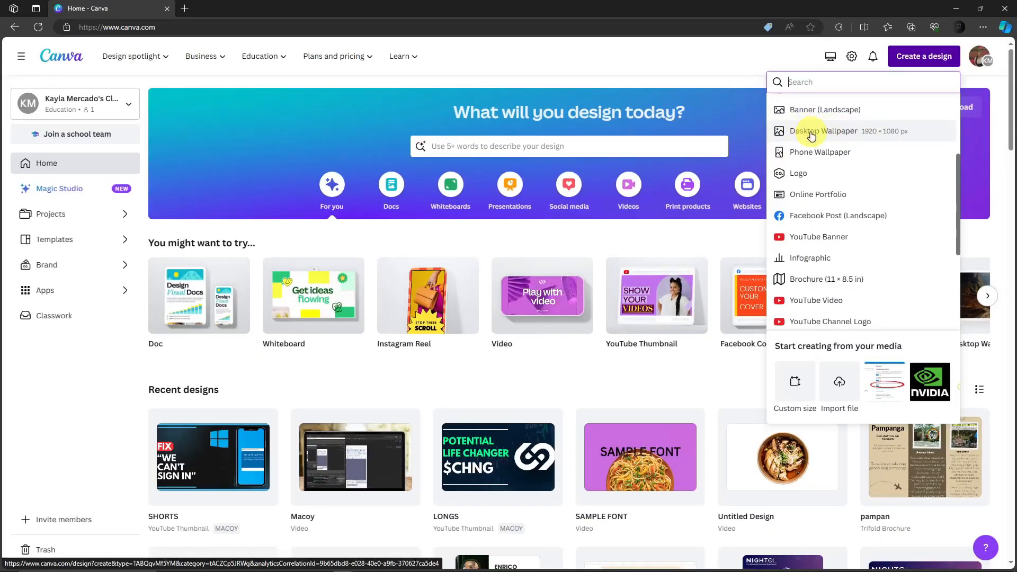
left_click(811, 136)
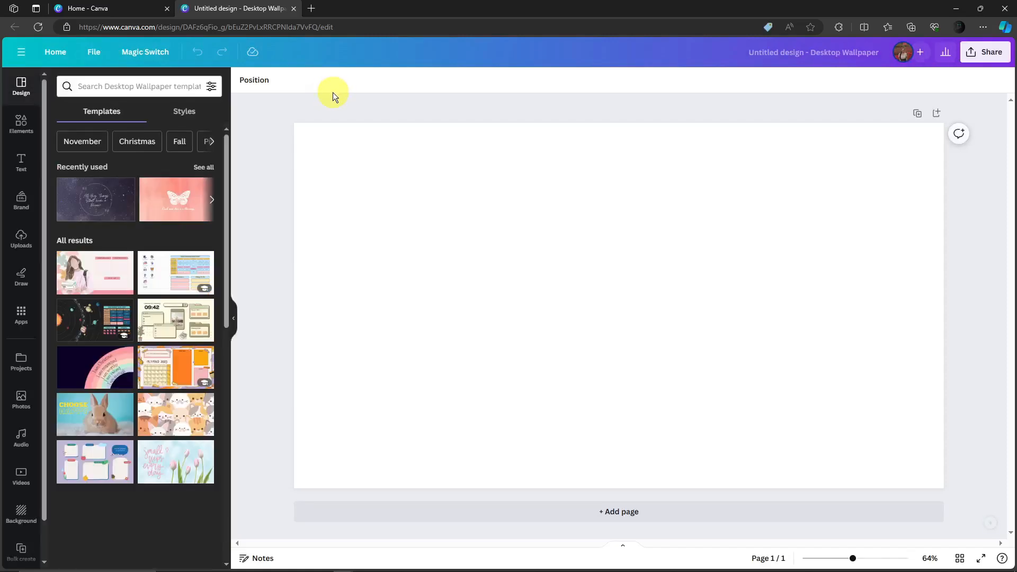
left_click(167, 9)
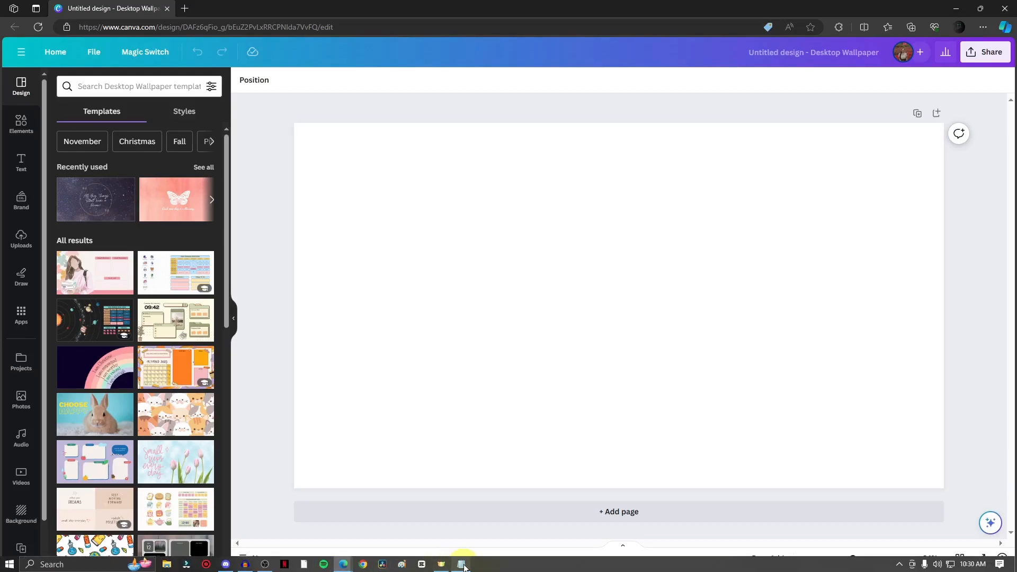
- Switch to Notepad, read through the list of photo-editing features from Edit Foreground or Background to Magic Edit, and return to the Canva design
left_click(462, 565)
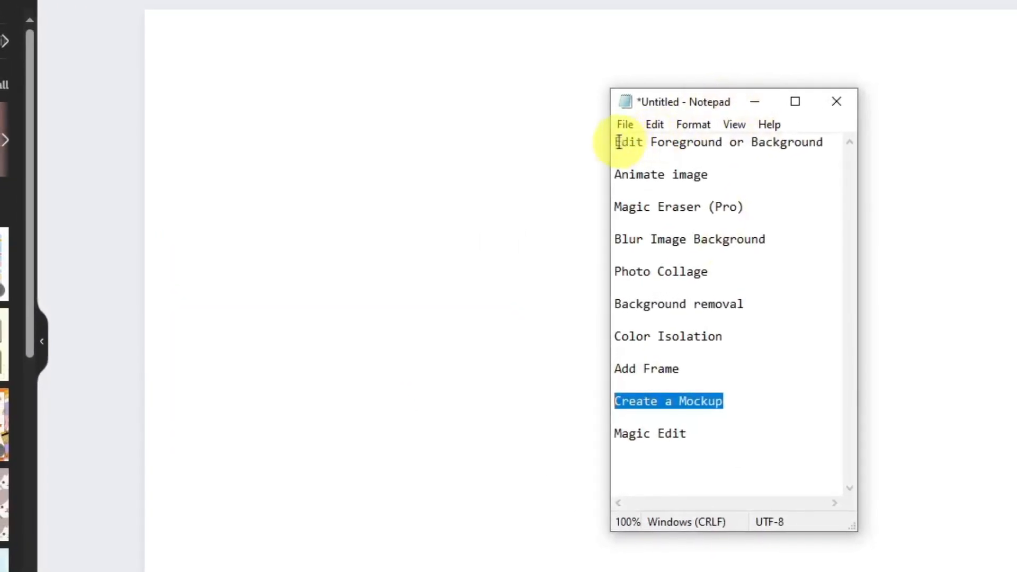
left_click_drag(619, 142, 826, 143)
mouse_move(707, 178)
left_mouse_down()
mouse_move(607, 178)
mouse_move(609, 210)
mouse_move(770, 227)
mouse_move(759, 241)
mouse_move(570, 245)
left_mouse_up()
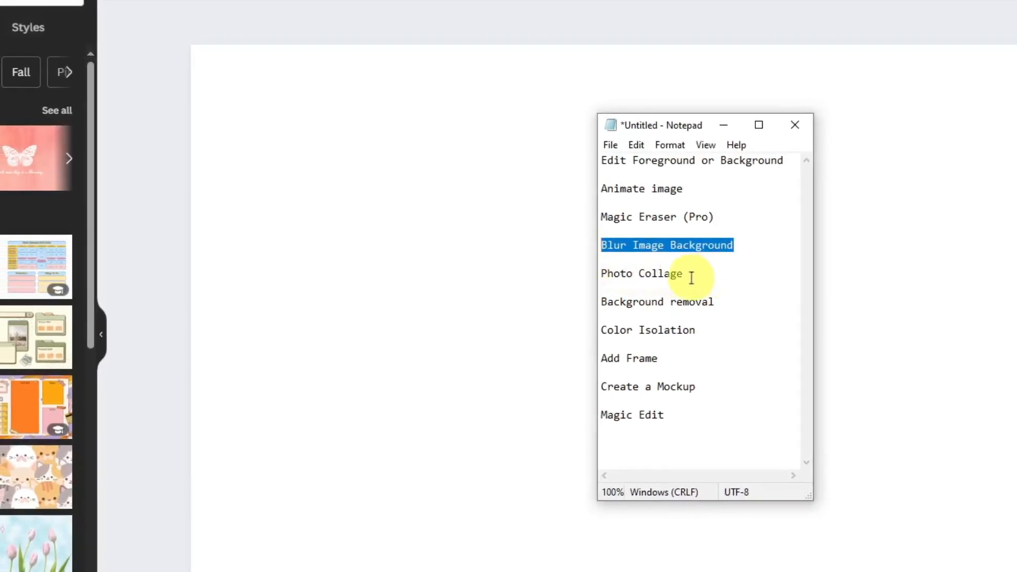
left_click_drag(692, 278, 596, 275)
left_click_drag(718, 303, 576, 303)
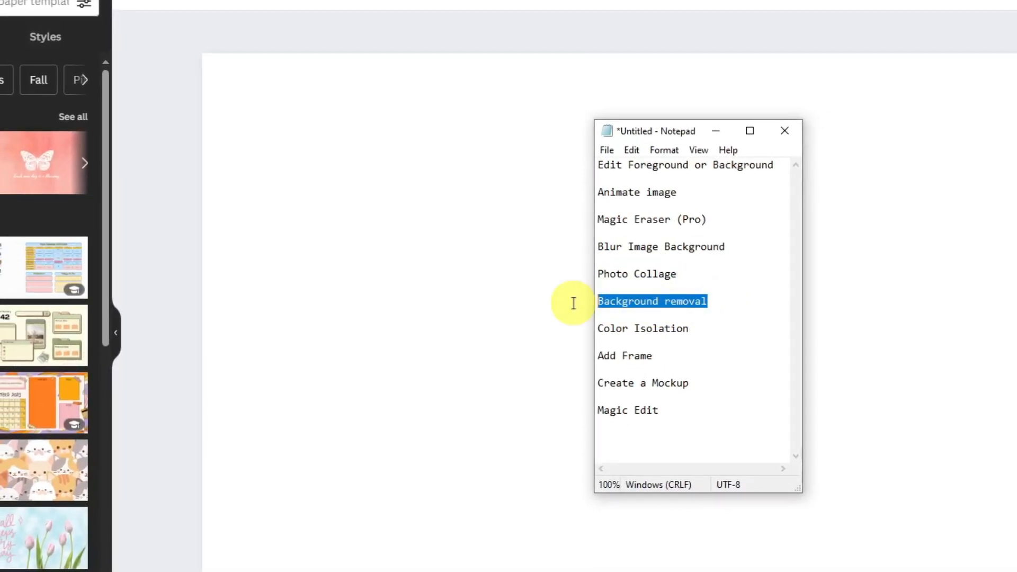
left_click_drag(690, 330, 577, 336)
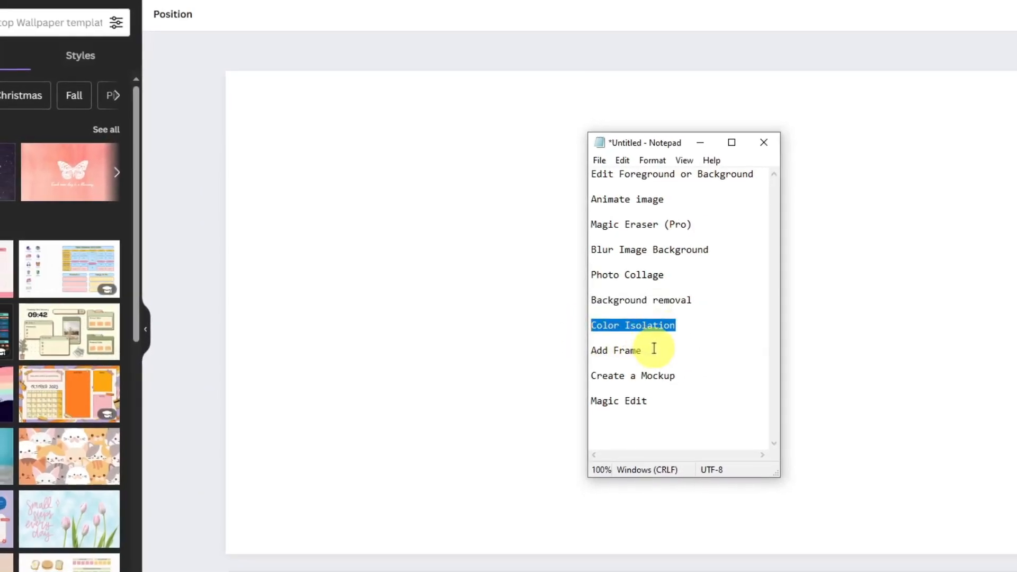
left_click_drag(652, 349, 574, 348)
left_click_drag(668, 372, 578, 377)
left_click_drag(657, 390, 569, 391)
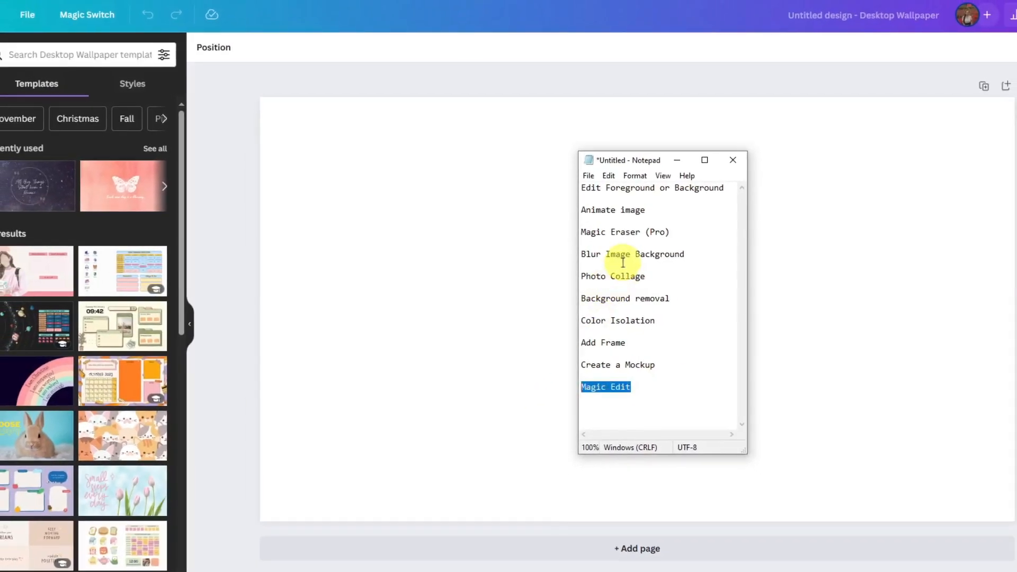
left_click_drag(581, 188, 745, 187)
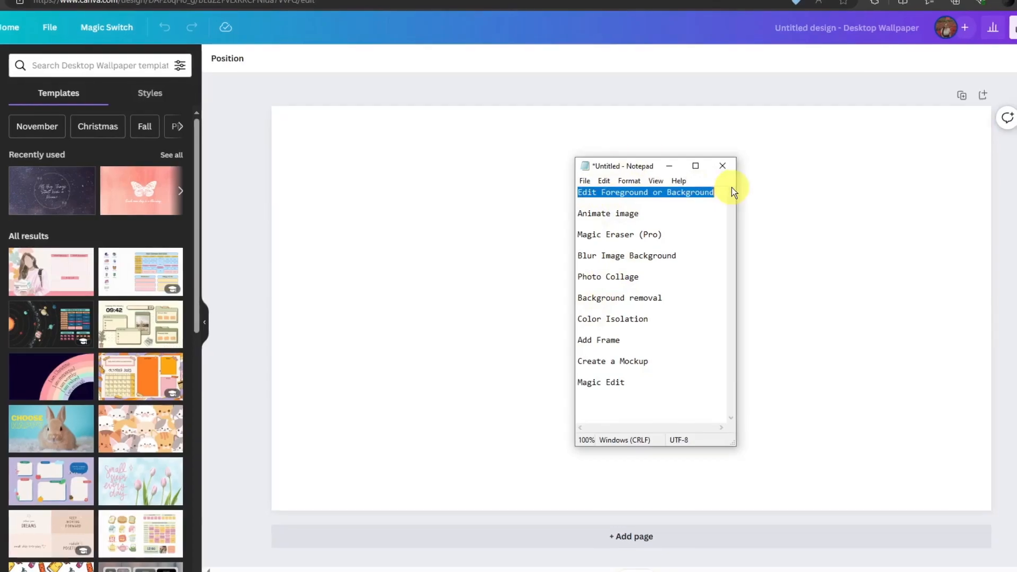
left_click(537, 170)
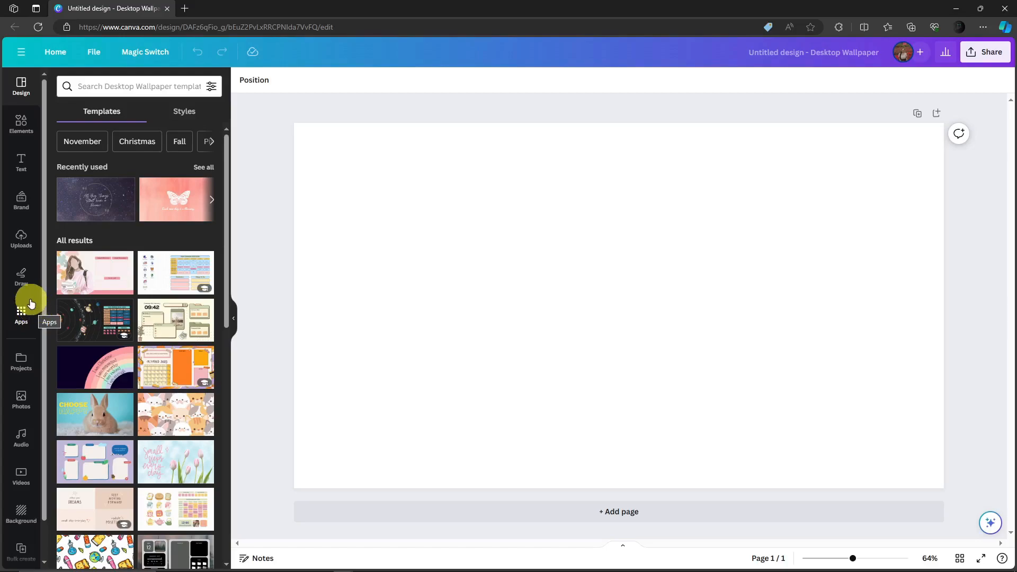
- Place the recently used photo of stew in a black pot on the page so it fills the canvas
left_click(21, 133)
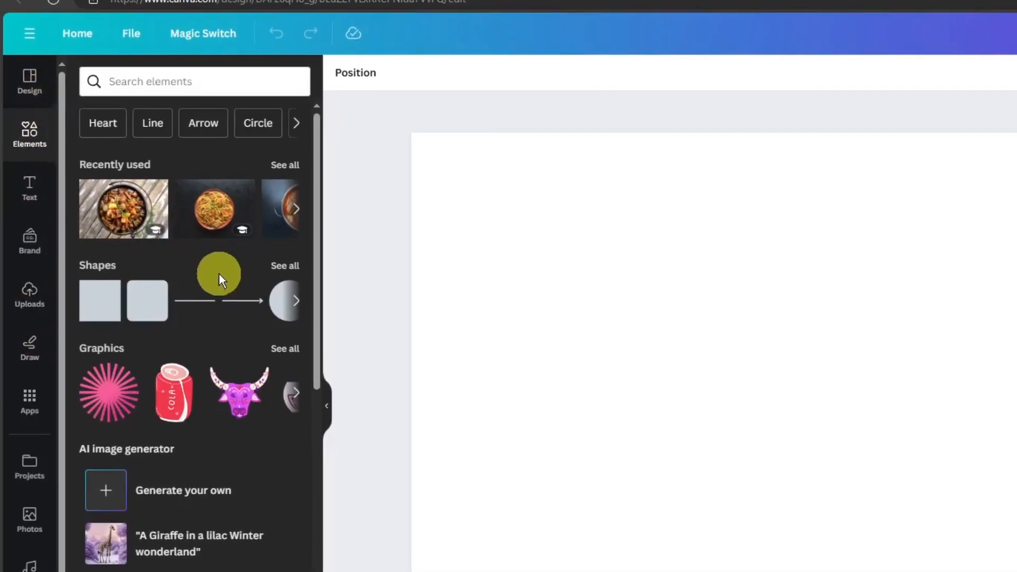
left_click_drag(161, 215, 572, 186)
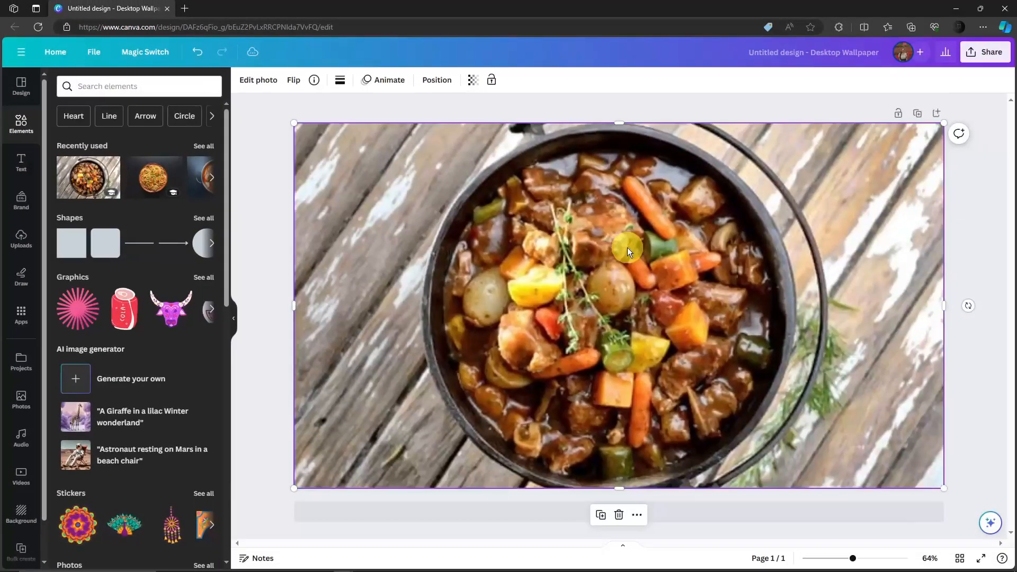
left_click(990, 182)
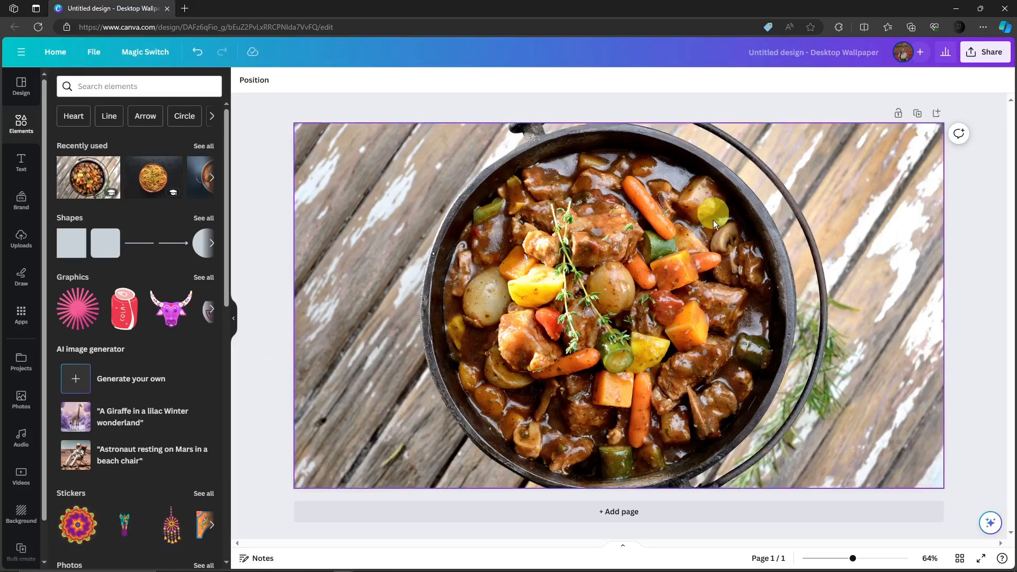
- Open the adjustments for the stew photo and restrict them to the Foreground area
left_click(657, 236)
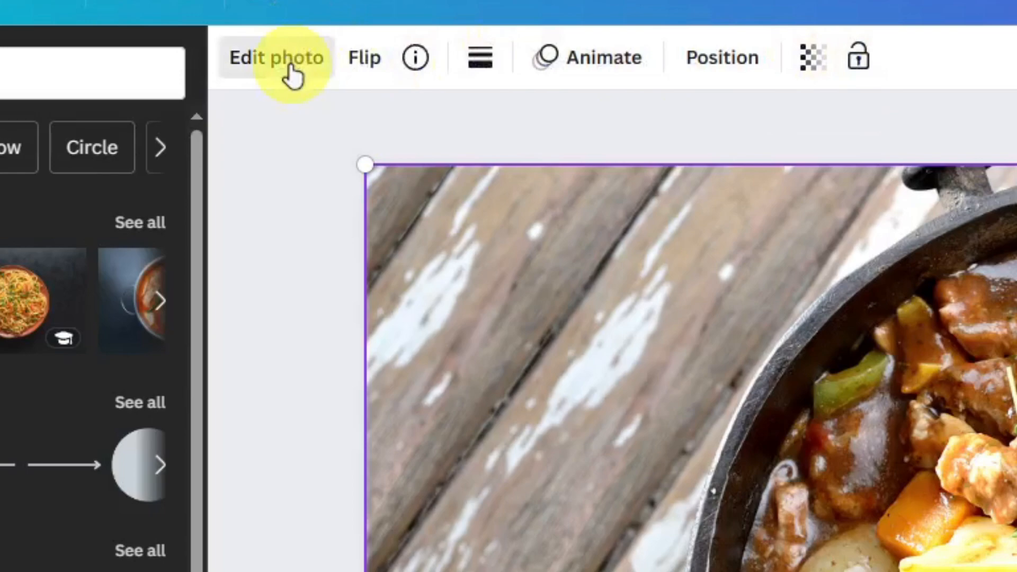
left_click(288, 66)
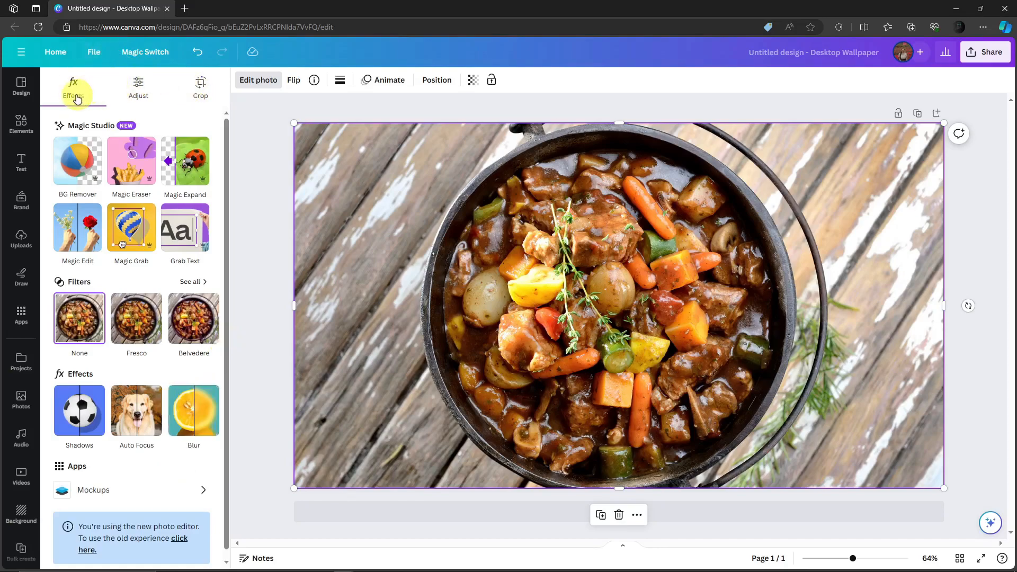
left_click(138, 84)
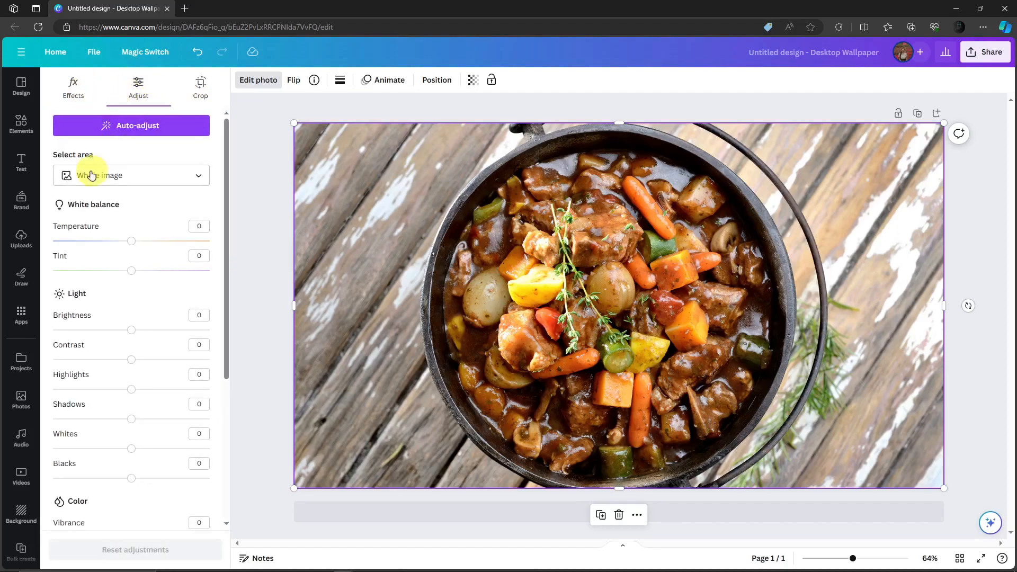
left_click(196, 179)
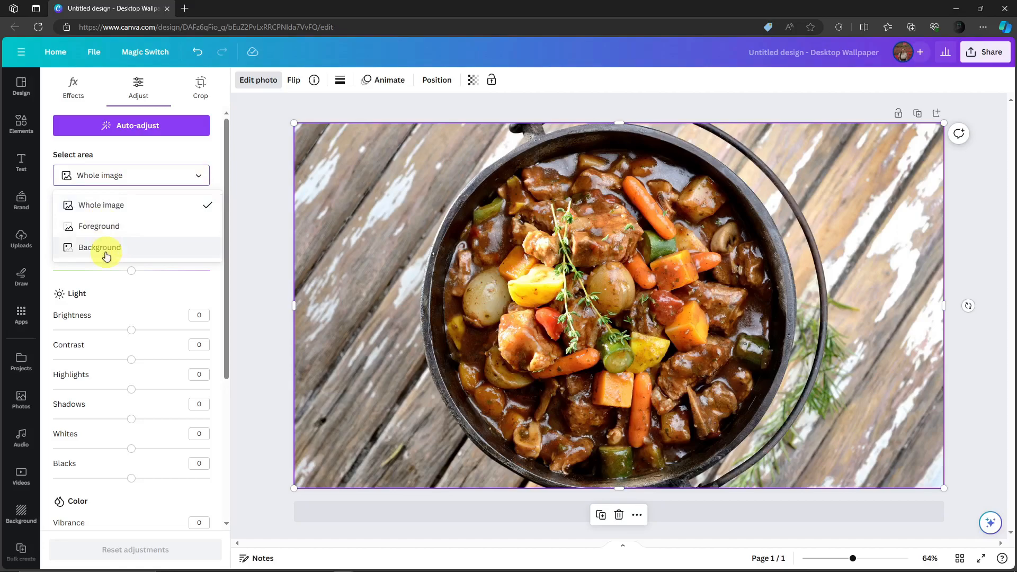
left_click(117, 228)
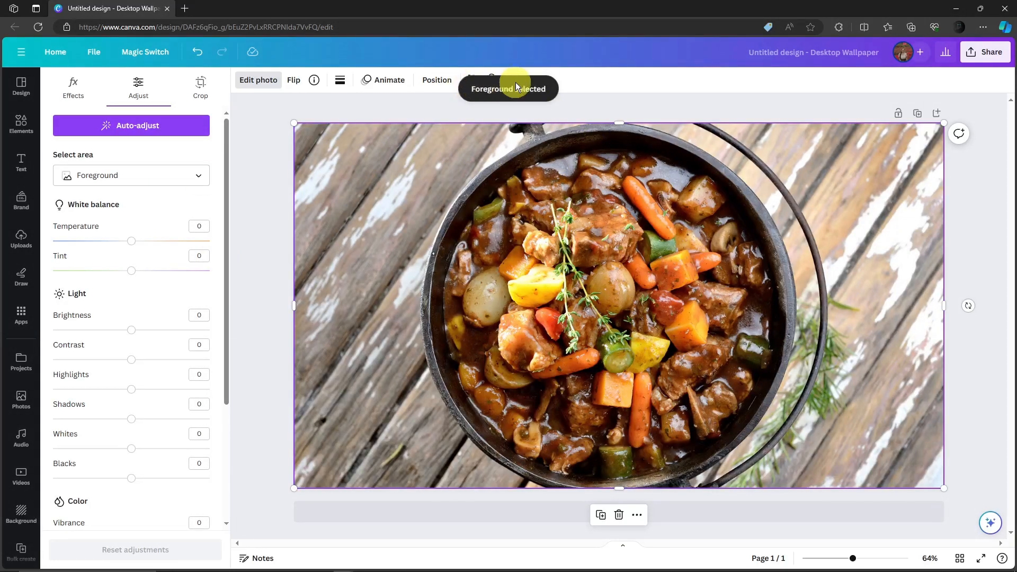
- Try a foreground vibrance of -100, set the saturation to 5, and return the vibrance to 0
scroll(181, 347, "down", 3)
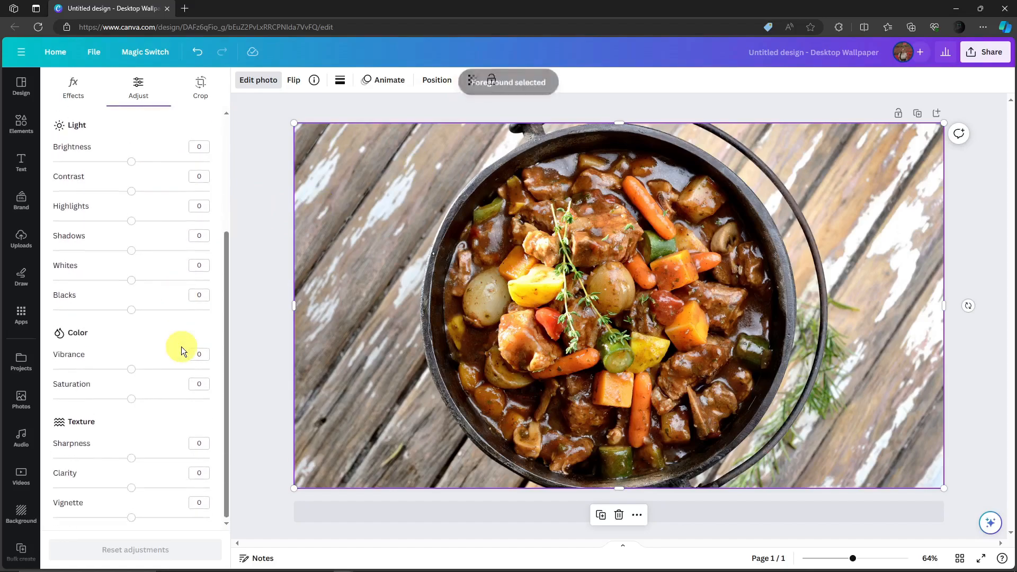
scroll(159, 302, "up", 3)
scroll(125, 339, "down", 3)
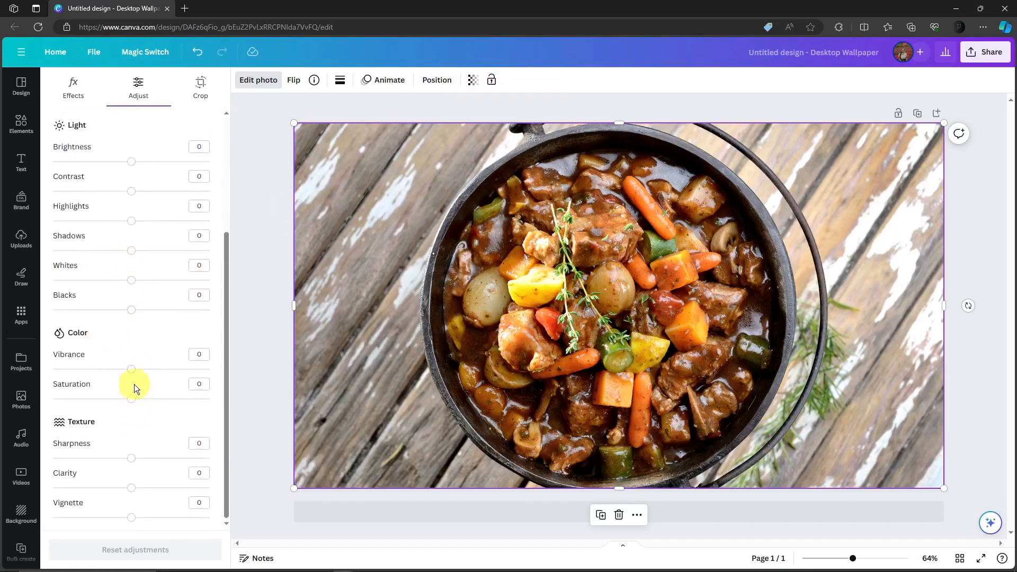
left_click_drag(132, 372, 36, 371)
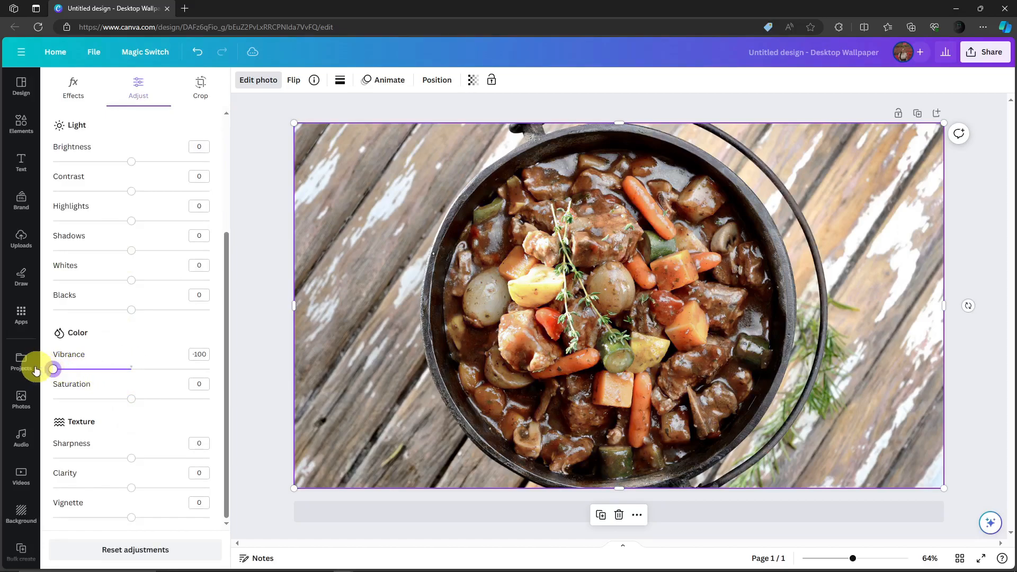
mouse_move(131, 399)
left_mouse_down()
mouse_move(166, 404)
mouse_move(19, 408)
mouse_move(164, 403)
mouse_move(135, 400)
left_mouse_up()
left_click_drag(54, 370, 66, 373)
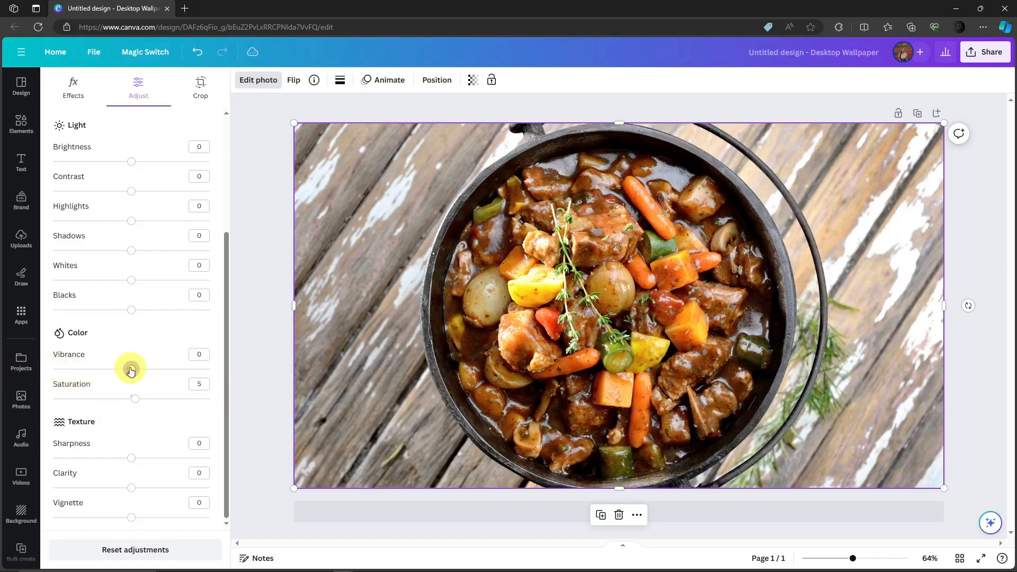
- For the photo's Background area, try a vibrance of -100, set the saturation to -2, and return the vibrance to 0
scroll(131, 371, "up", 4)
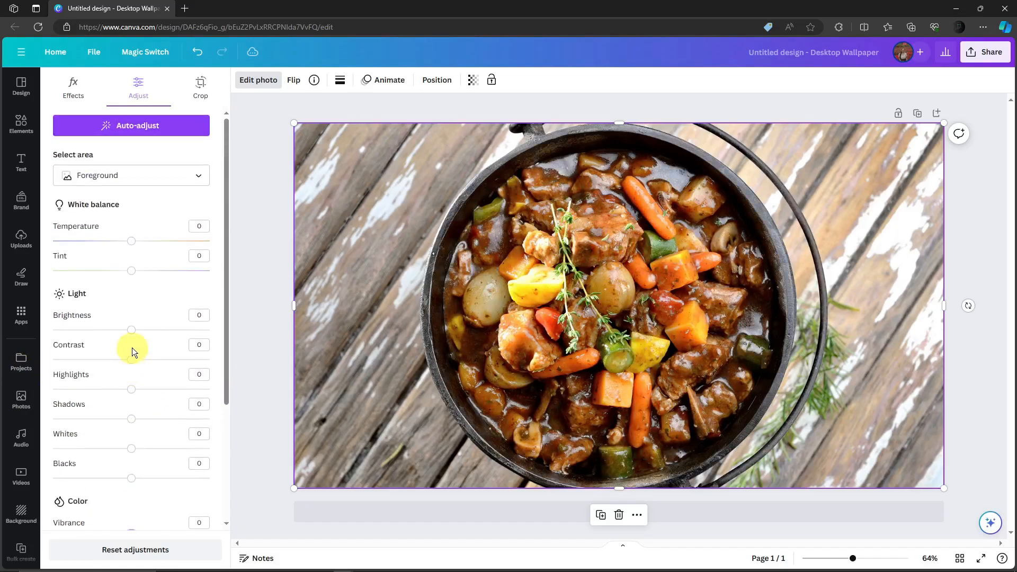
left_click(186, 185)
left_click(122, 247)
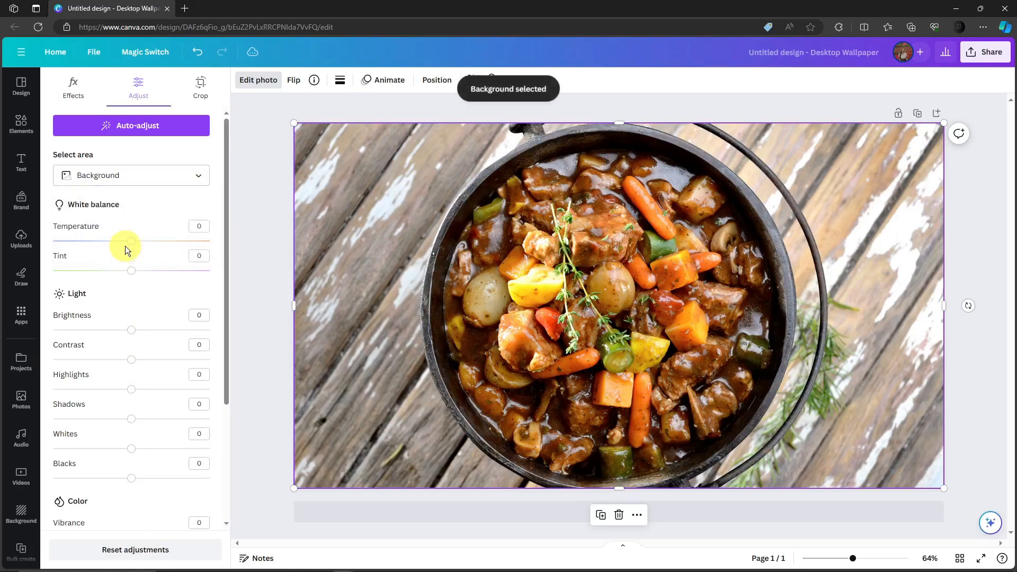
scroll(170, 329, "down", 3)
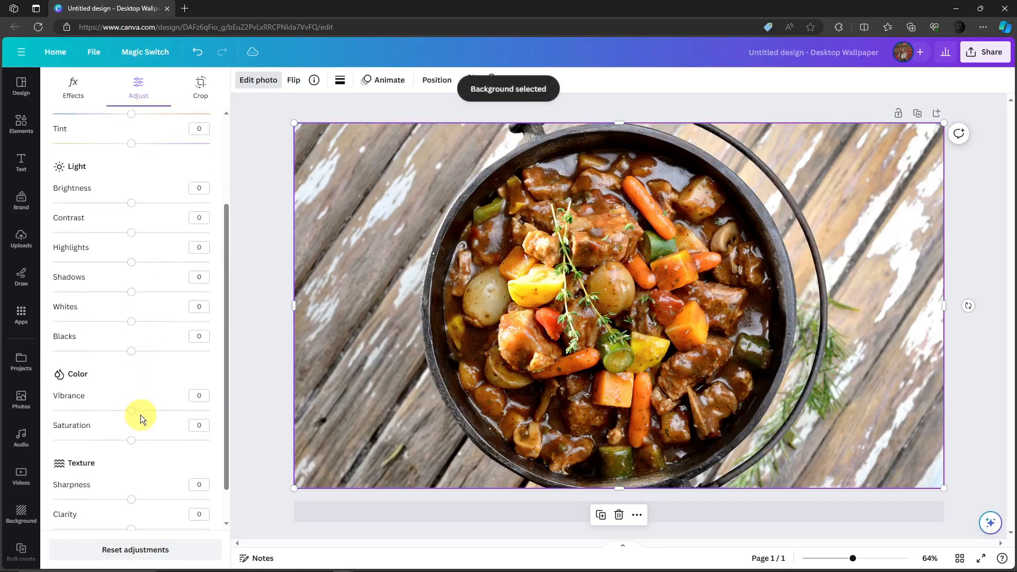
left_click_drag(132, 411, 26, 410)
mouse_move(131, 442)
left_mouse_down()
mouse_move(23, 439)
mouse_move(130, 441)
left_mouse_up()
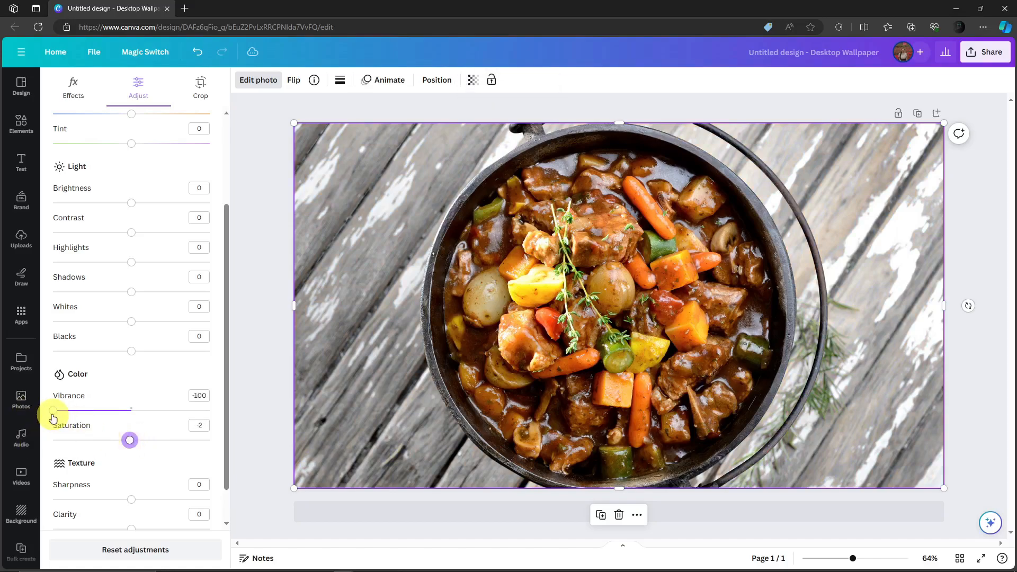
left_click_drag(52, 411, 117, 410)
scroll(132, 413, "up", 3)
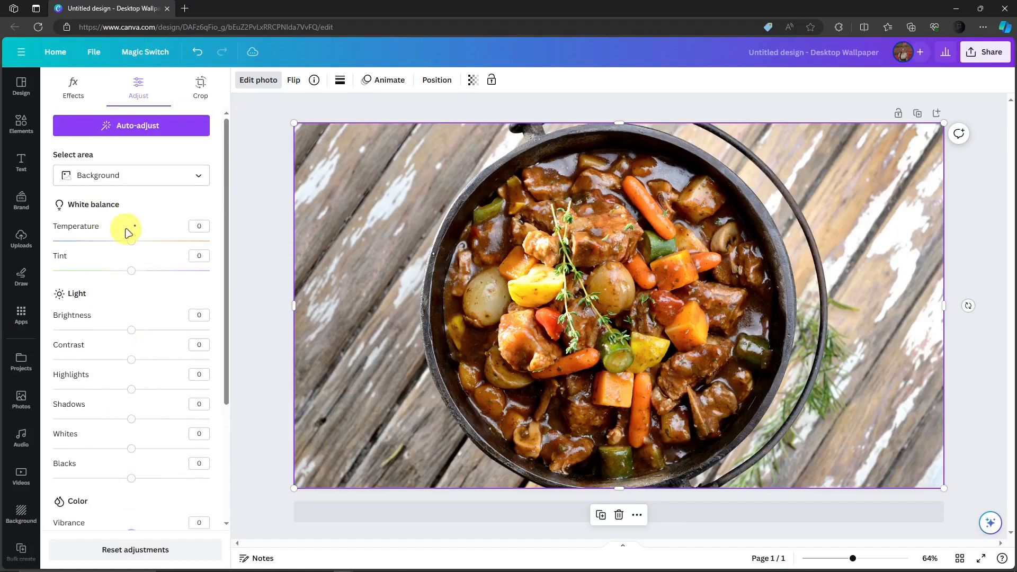
- Switch to the Notepad topic list, delete the "Edit Foreground or Background" line, highlight "Animate image" and return to the design
left_click(197, 176)
left_click(197, 177)
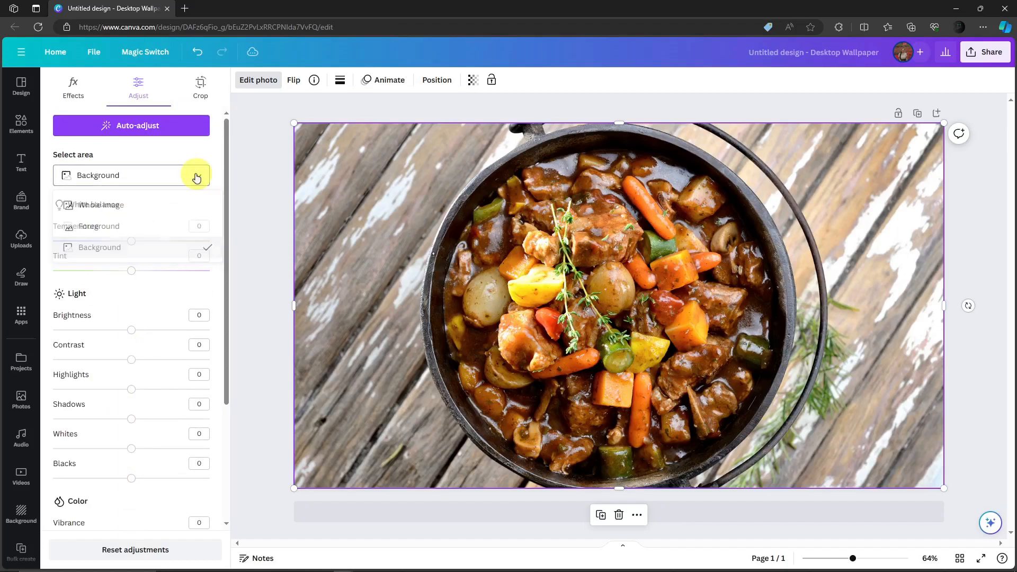
mouse_move(327, 564)
left_click(465, 565)
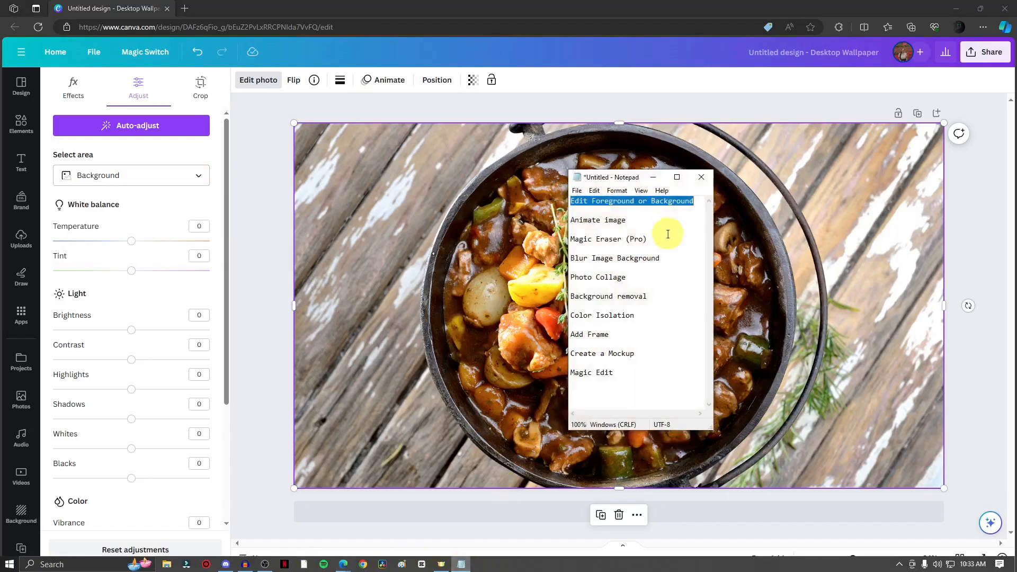
left_click_drag(670, 222, 571, 220)
left_click(275, 231)
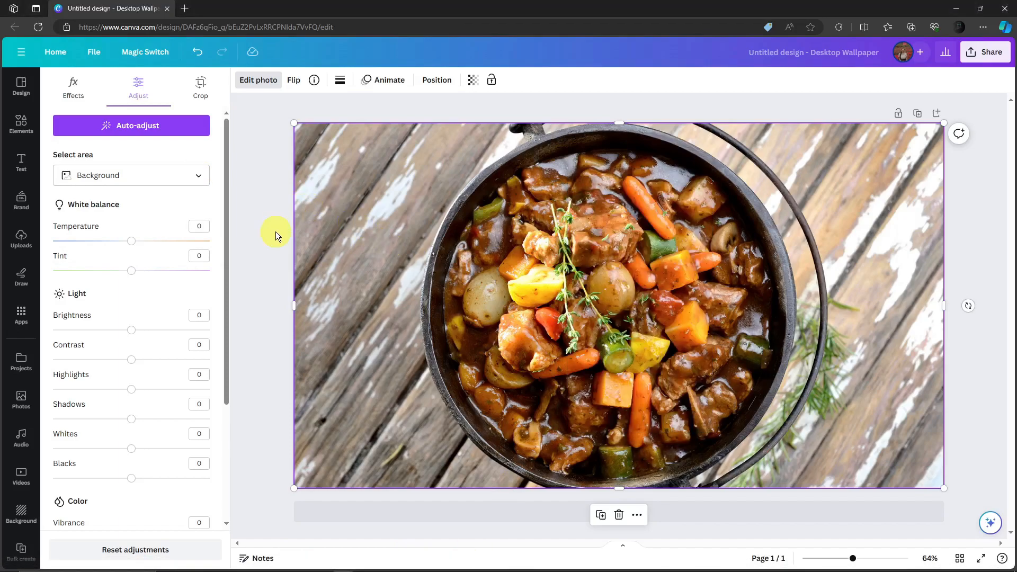
- Scale the stew photo down proportionally and centre it on the page, leaving a white margin on all sides
left_click(288, 128)
left_click(319, 153)
left_click_drag(294, 121, 450, 210)
left_click_drag(630, 299, 553, 254)
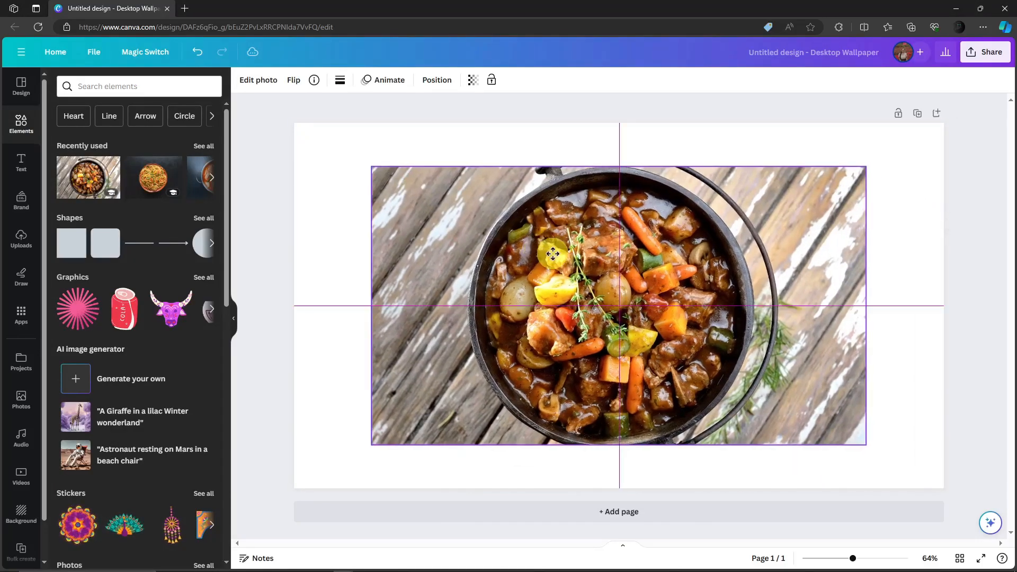
left_click(977, 225)
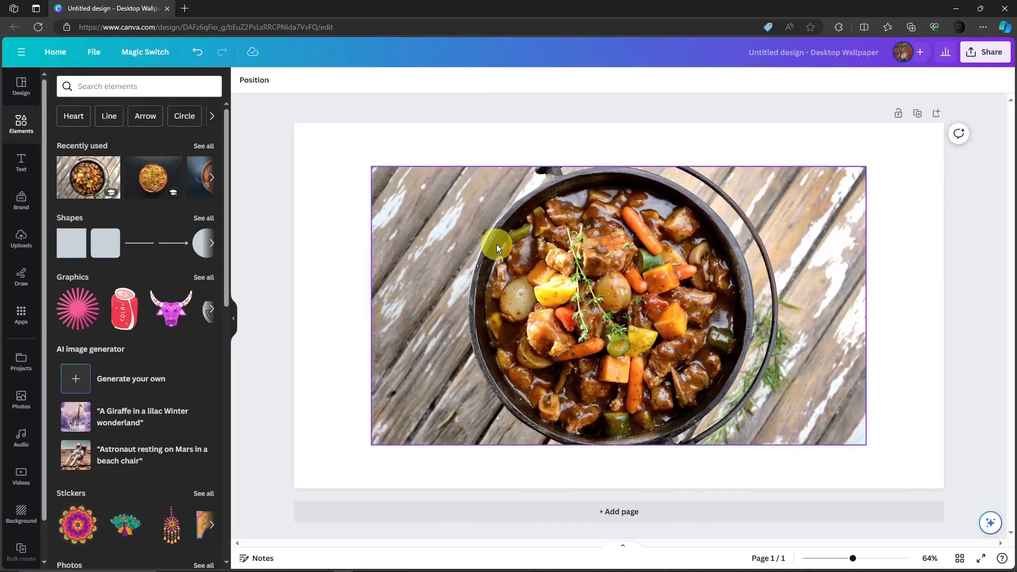
left_click(522, 244)
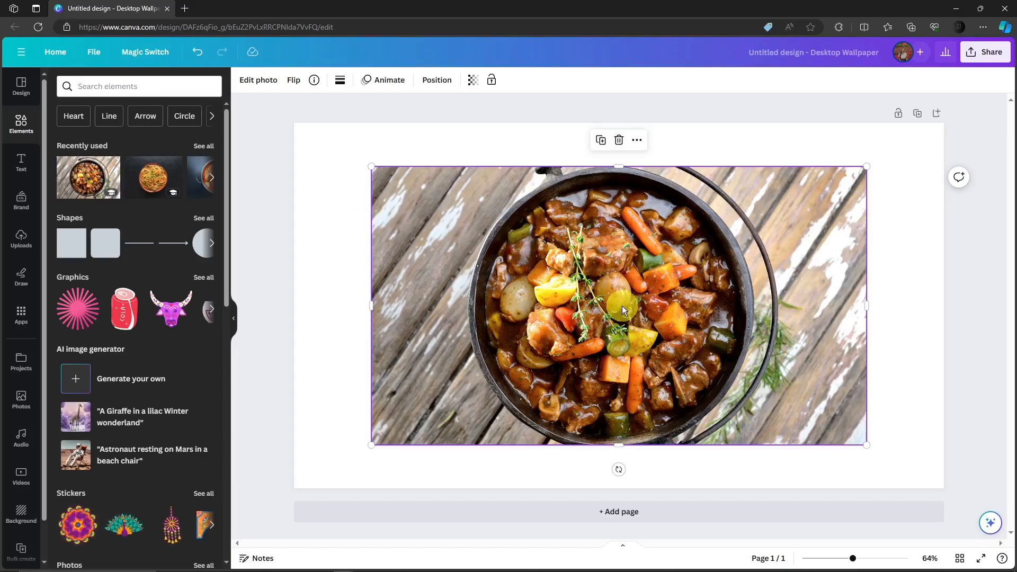
- Look through the stew photo's animation options, previewing the Basic, Photo Movement and motion effects such as Rotate
left_click(258, 85)
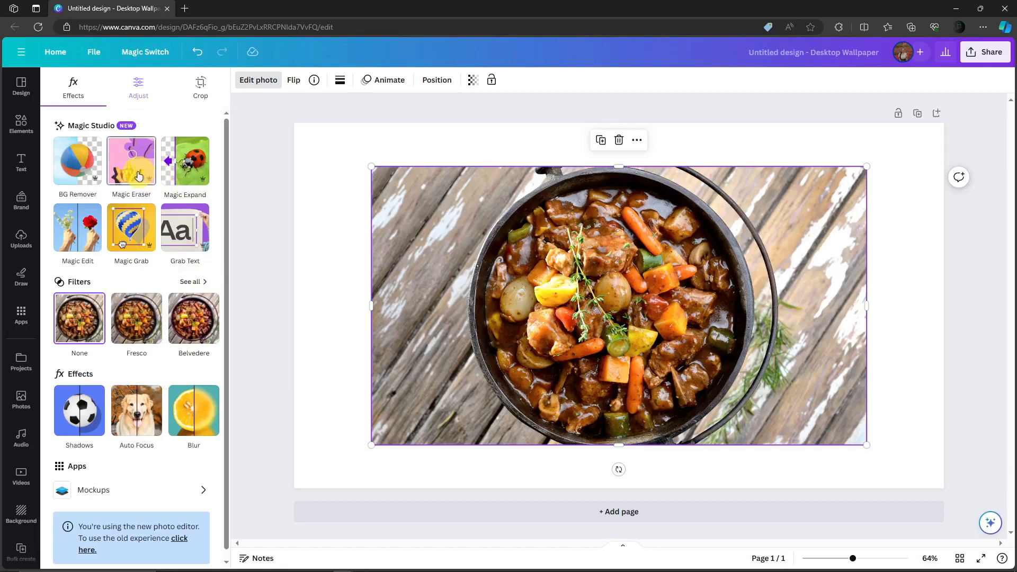
left_click(384, 83)
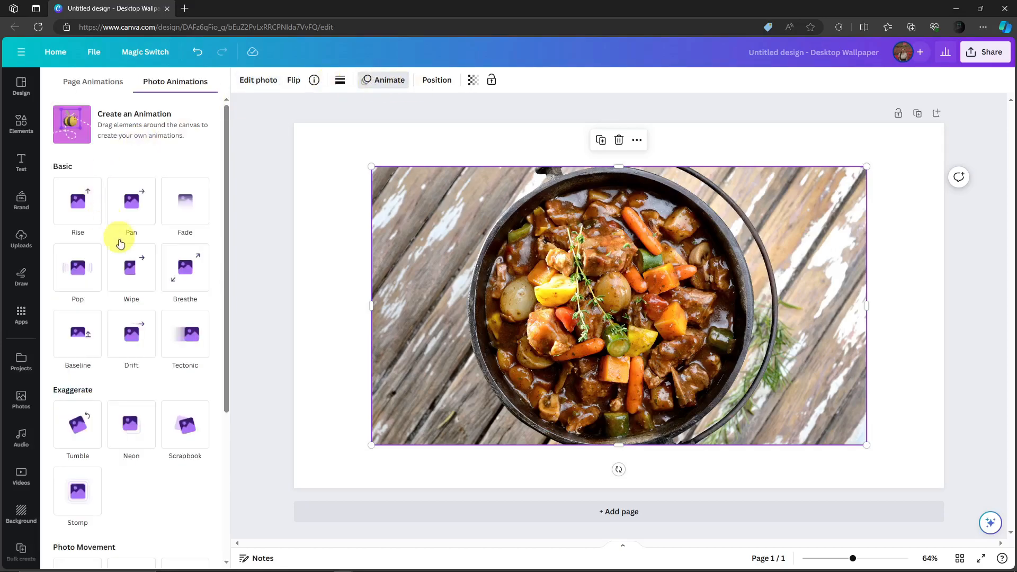
scroll(132, 269, "down", 4)
scroll(150, 278, "up", 4)
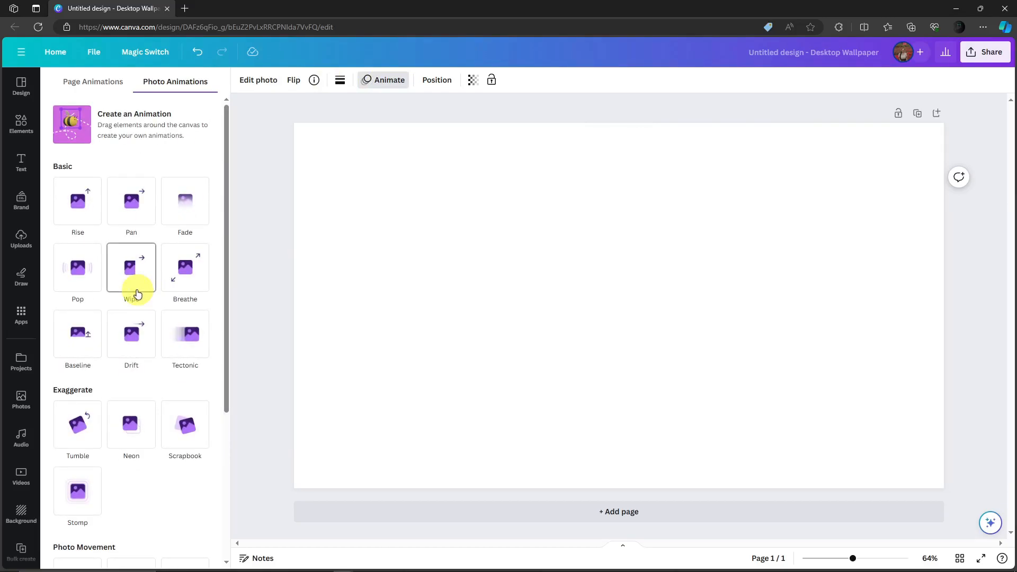
scroll(51, 323, "down", 4)
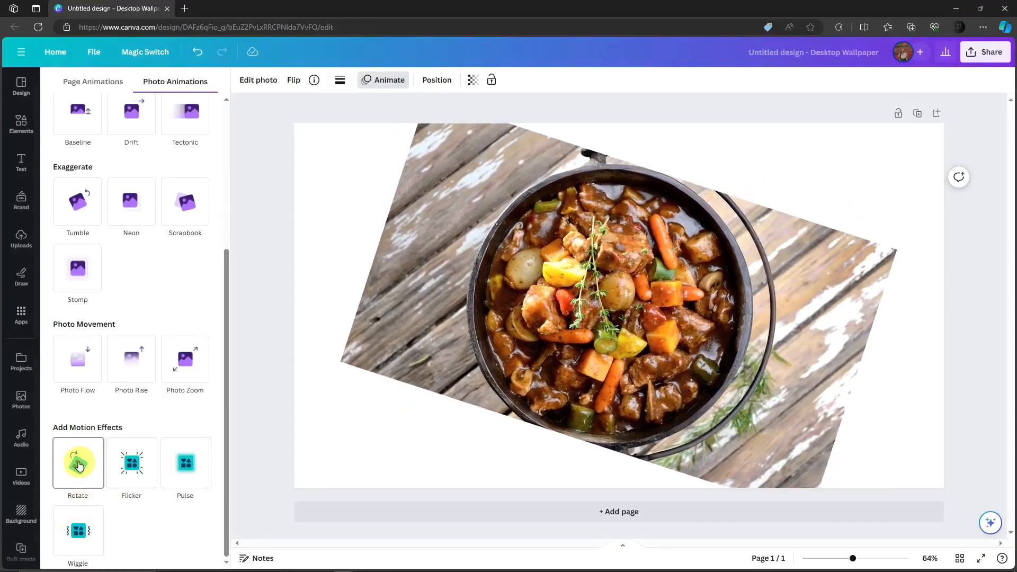
scroll(159, 418, "up", 5)
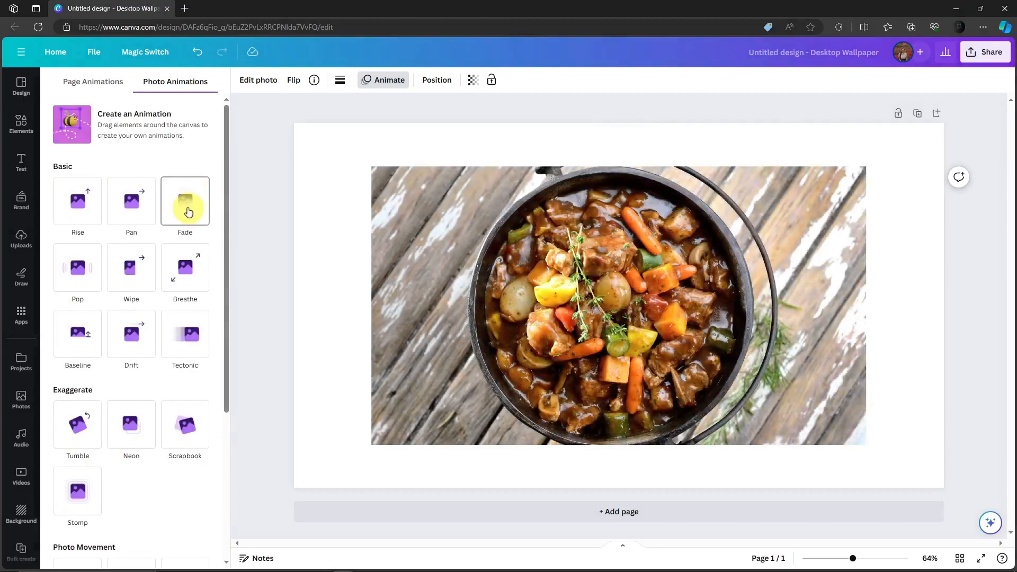
- Try a freehand custom animation path for the photo with Smooth movement and the Rotate effect, and delete the path
left_click(70, 125)
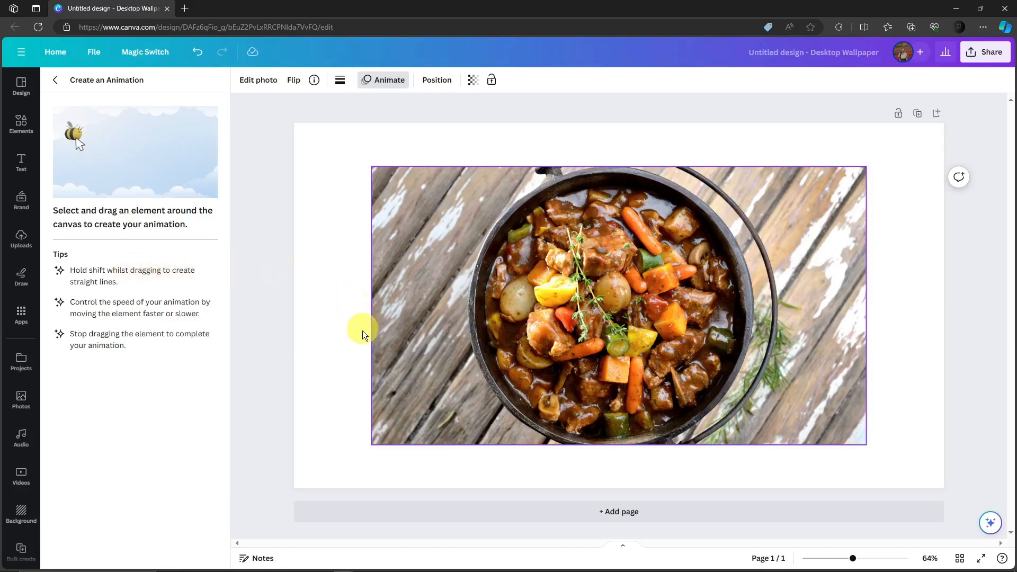
mouse_move(377, 378)
left_mouse_down()
mouse_move(398, 327)
mouse_move(418, 362)
mouse_move(438, 346)
mouse_move(494, 346)
mouse_move(495, 373)
mouse_move(551, 378)
mouse_move(447, 357)
mouse_move(400, 416)
mouse_move(352, 354)
mouse_move(494, 327)
mouse_move(418, 392)
mouse_move(372, 344)
mouse_move(444, 361)
mouse_move(422, 337)
left_mouse_up()
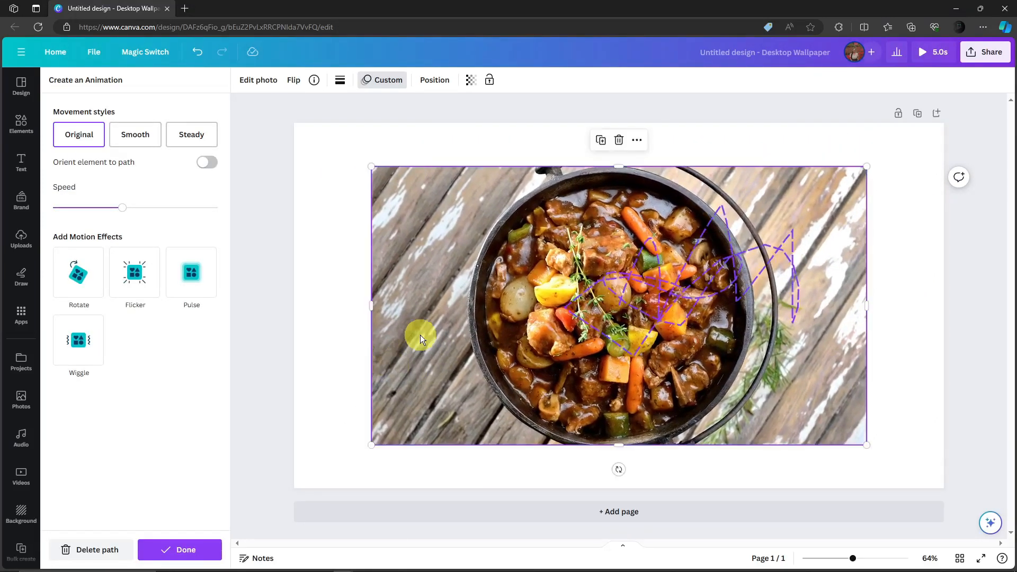
left_click(128, 136)
left_click(189, 135)
left_click(131, 139)
left_click(83, 274)
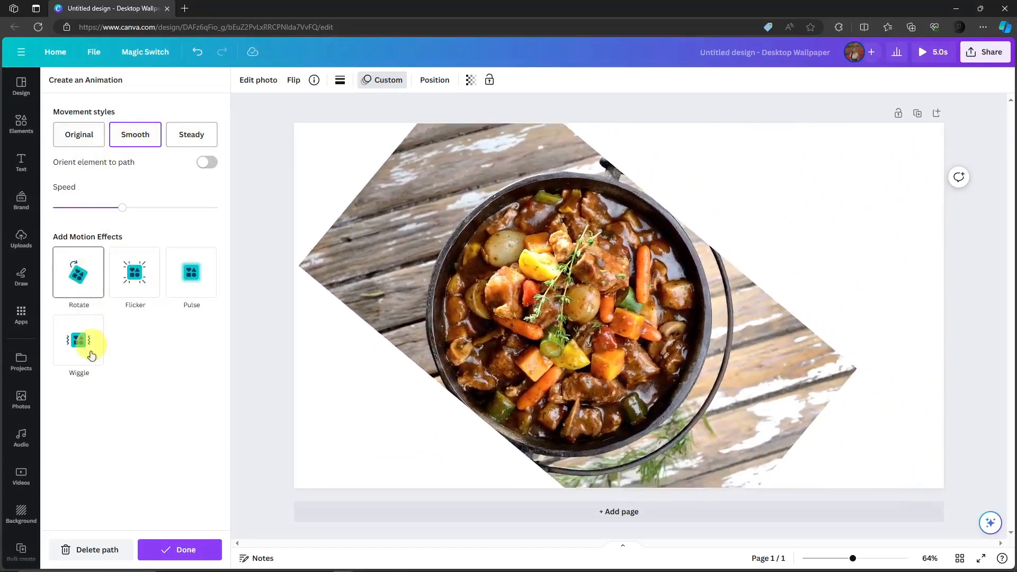
left_click(110, 548)
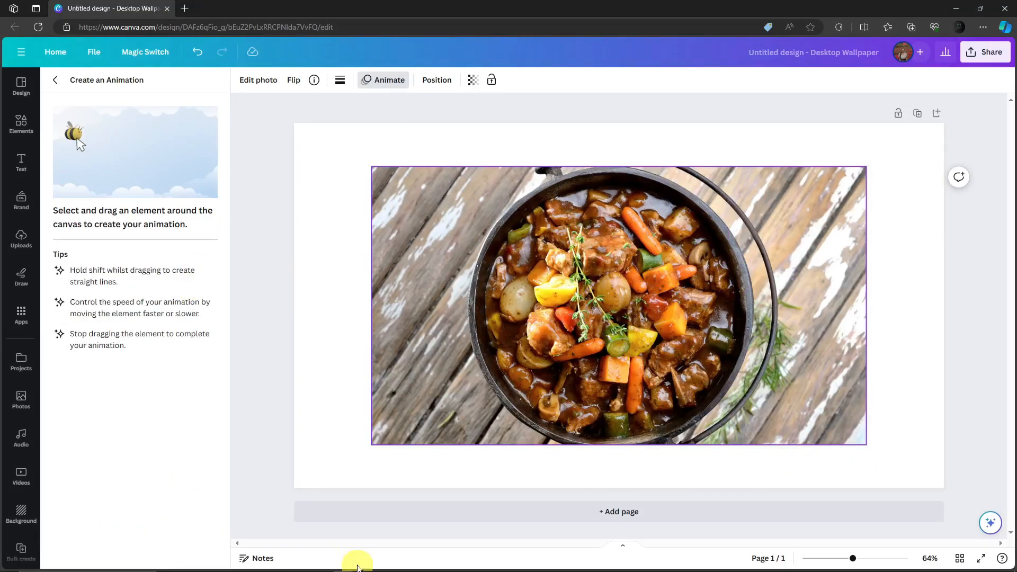
- Switch to the Notepad topic list and remove the "Animate image" line together with the blank line above the next topic
left_click(421, 562)
left_click(638, 216)
mouse_move(638, 216)
left_mouse_down()
mouse_move(562, 218)
mouse_move(561, 197)
left_mouse_up()
key("BackSpace")
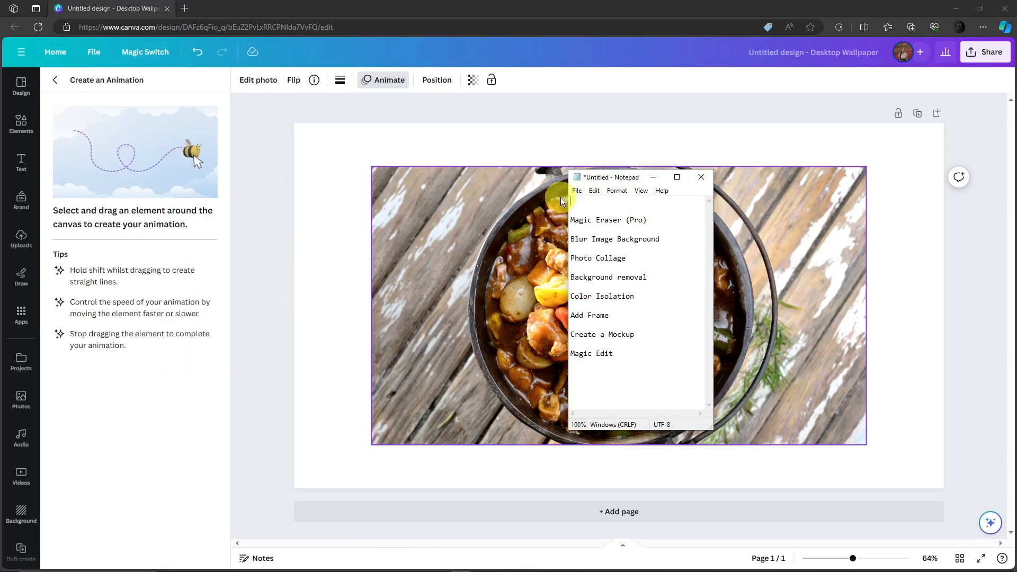
key("BackSpace")
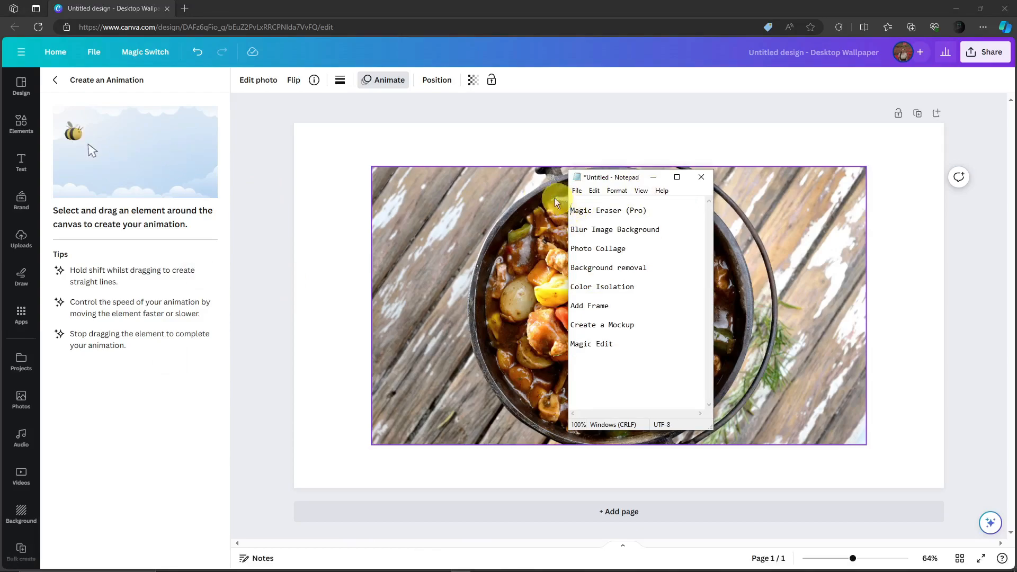
- Return to the design and shift the stew photo slightly upward on the page
left_click(346, 141)
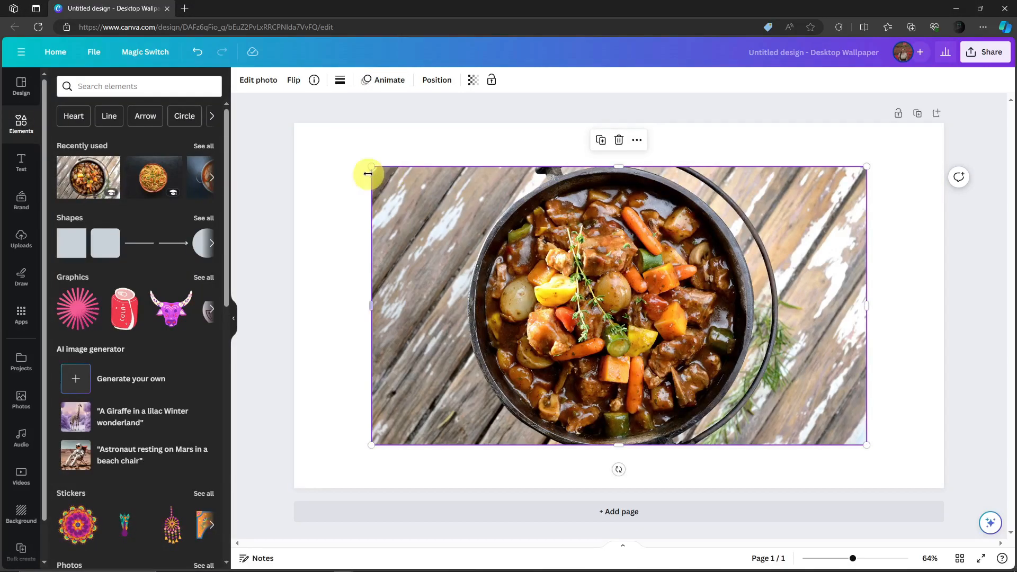
mouse_move(374, 166)
left_mouse_down()
mouse_move(355, 158)
mouse_move(389, 178)
left_mouse_up()
mouse_move(468, 212)
left_mouse_down()
mouse_move(447, 192)
mouse_move(466, 202)
left_mouse_up()
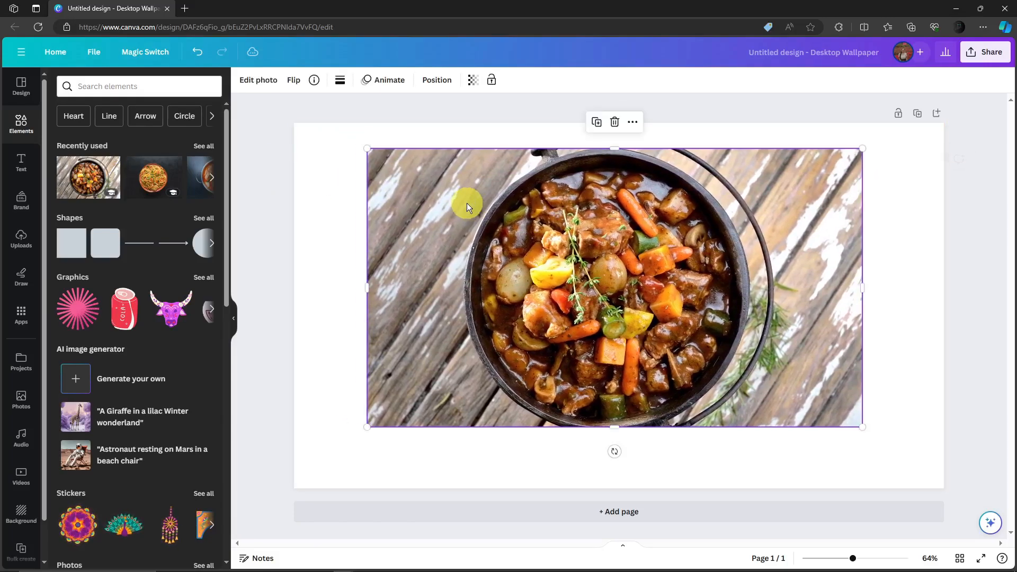
- Remove the upright carrot near the pot's lower edge from the photo using Magic Eraser with brush size 20
left_click(254, 82)
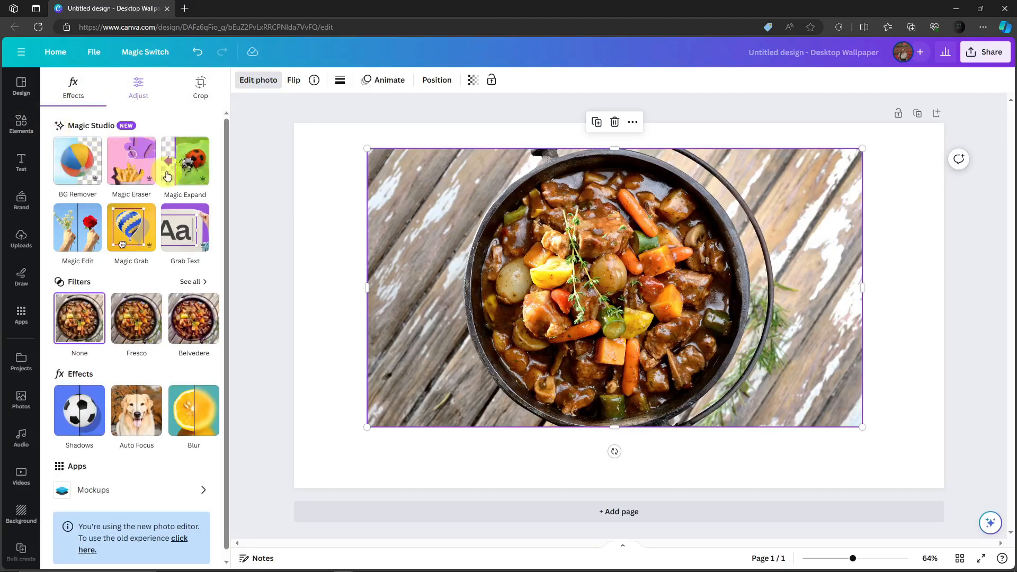
left_click(131, 166)
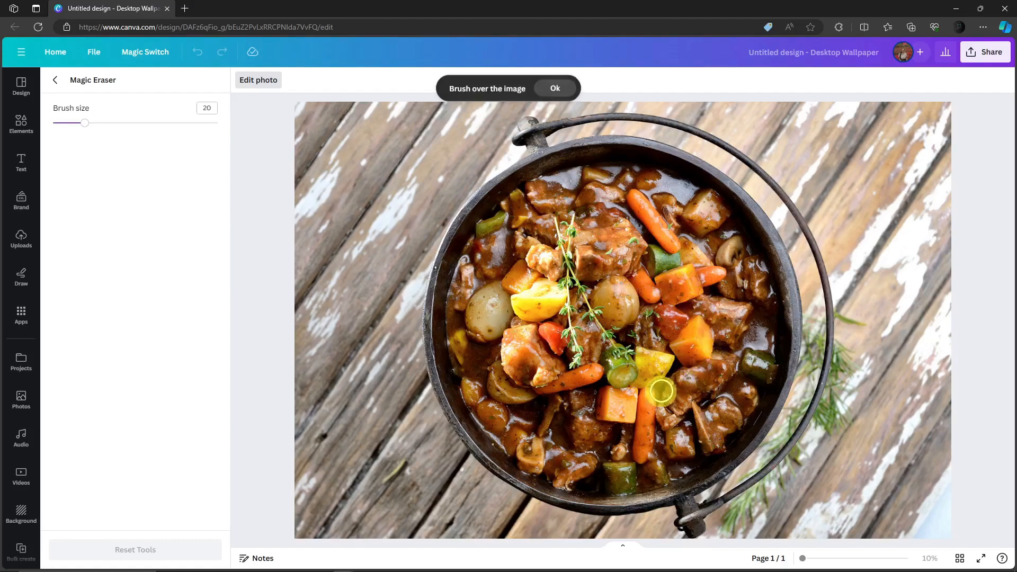
left_click_drag(647, 398, 646, 426)
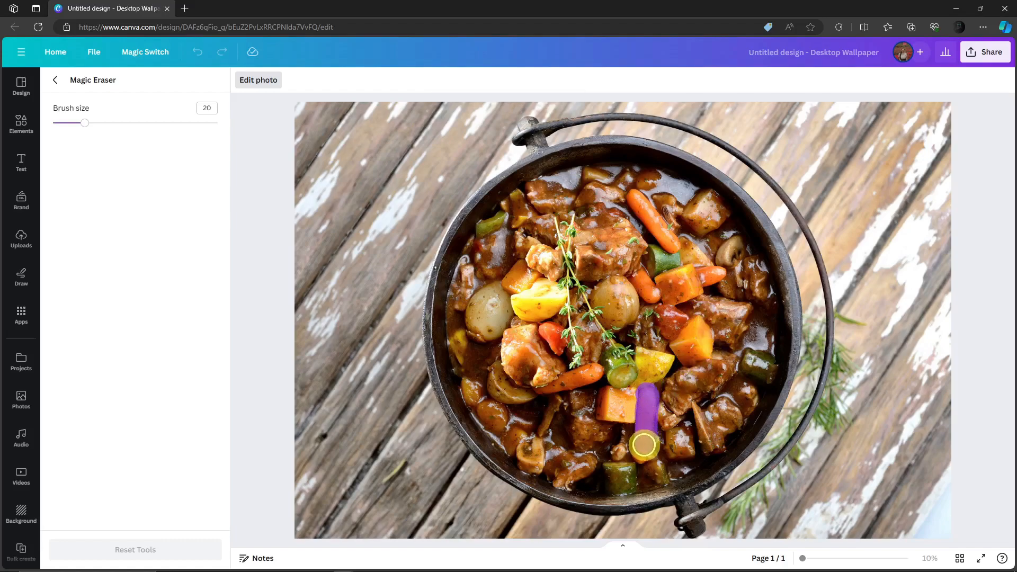
left_click_drag(641, 464, 642, 469)
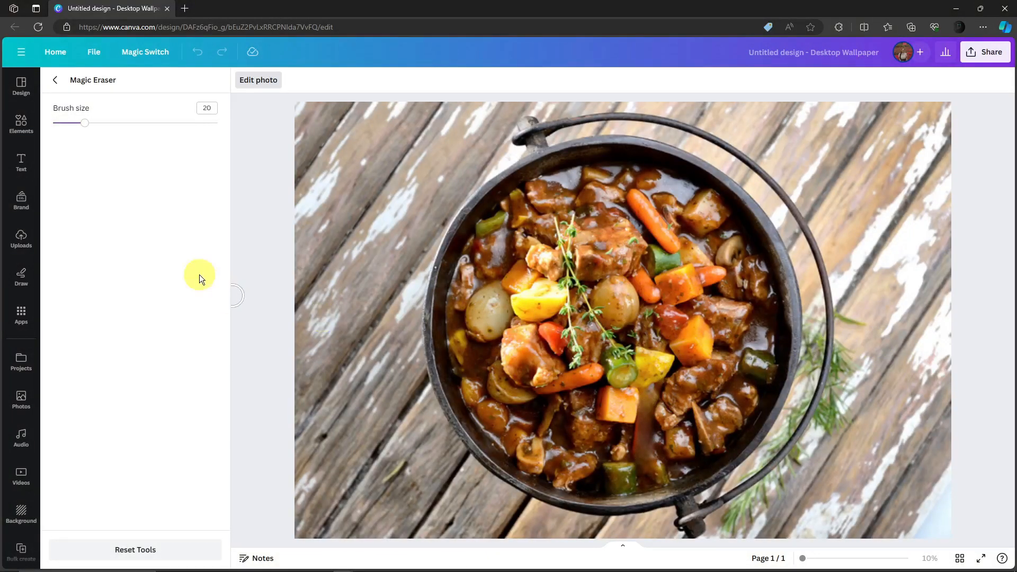
left_click(54, 82)
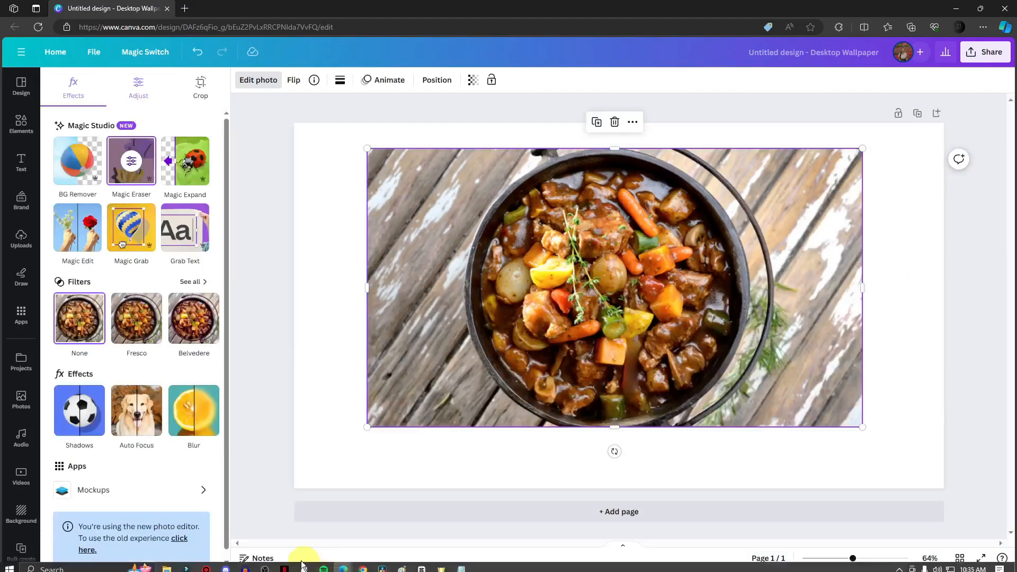
- Switch to the Notepad topic list, delete the "Magic Eraser (Pro)" line and highlight "Blur Image Background"
left_click(460, 564)
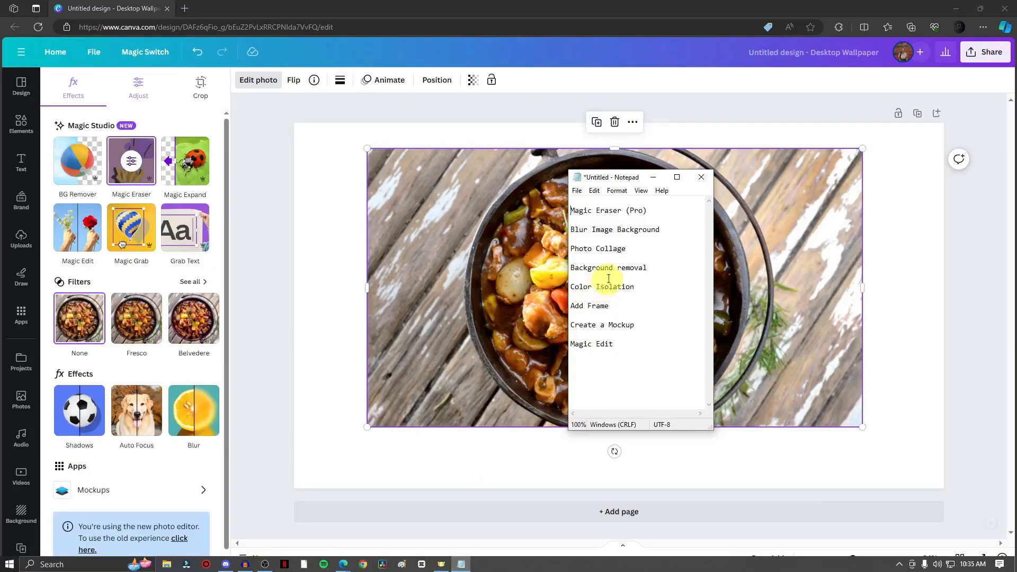
left_click_drag(651, 210, 543, 212)
left_click(640, 206)
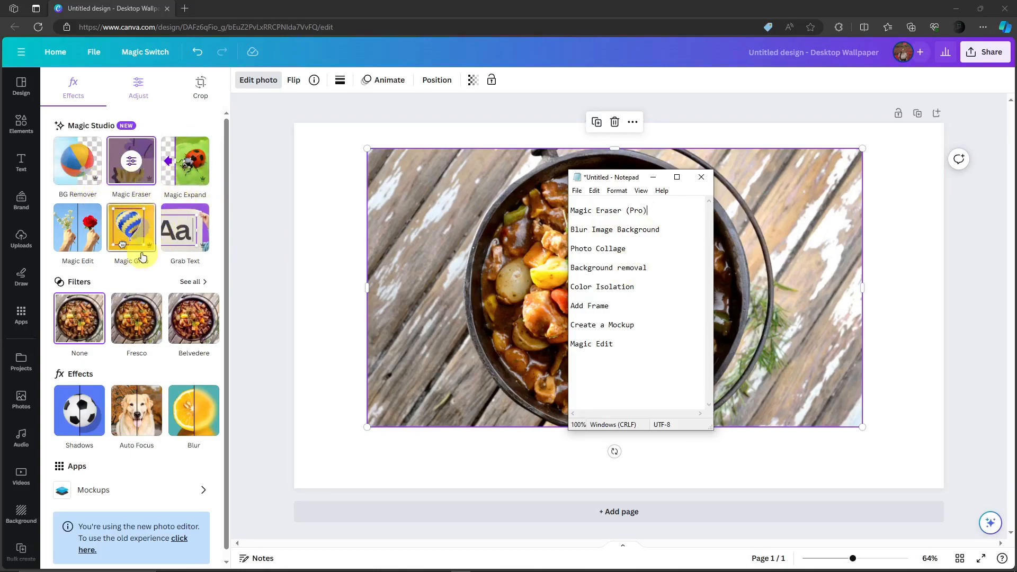
left_click_drag(648, 211, 548, 213)
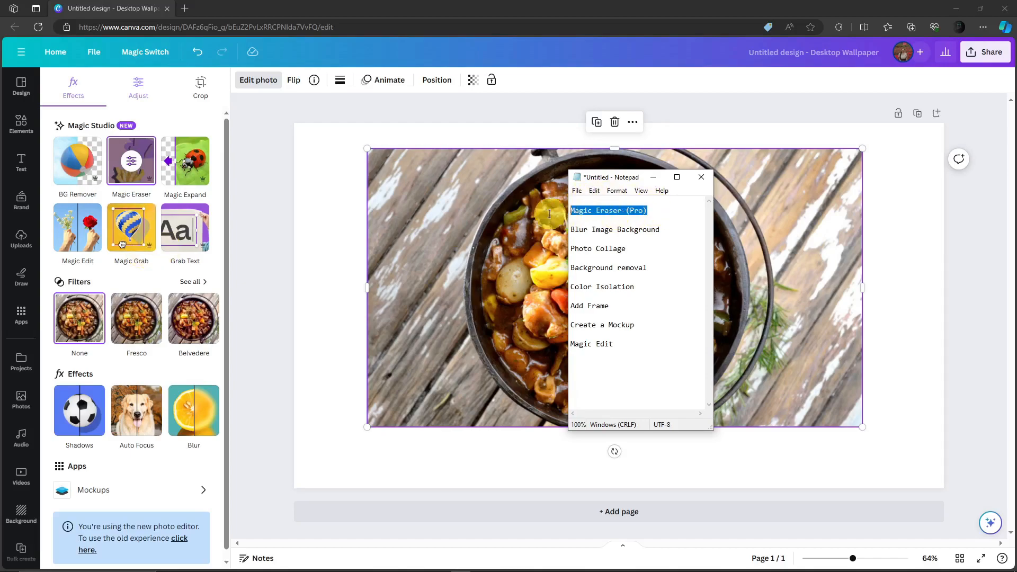
key("BackSpace")
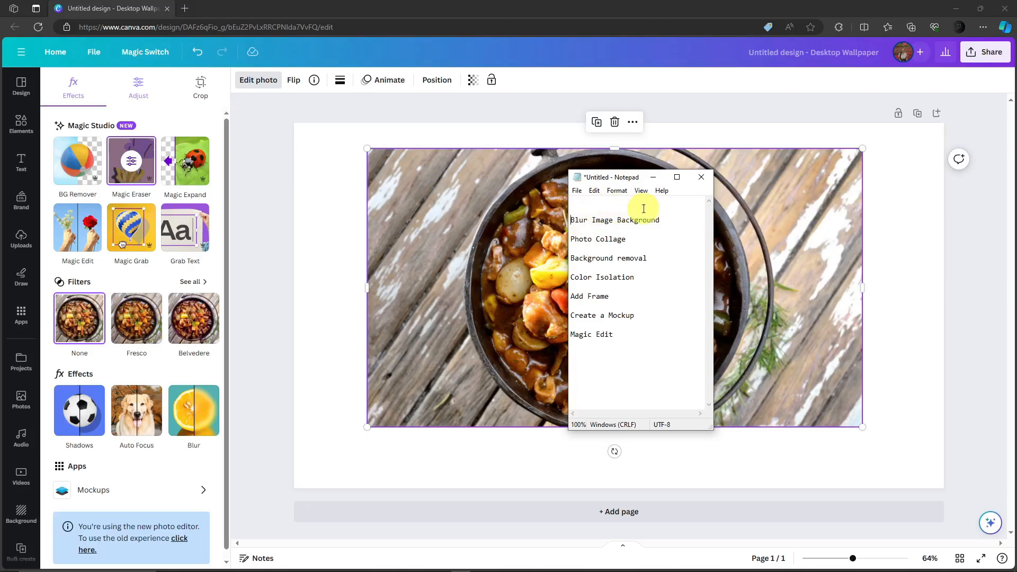
left_click_drag(680, 220, 550, 220)
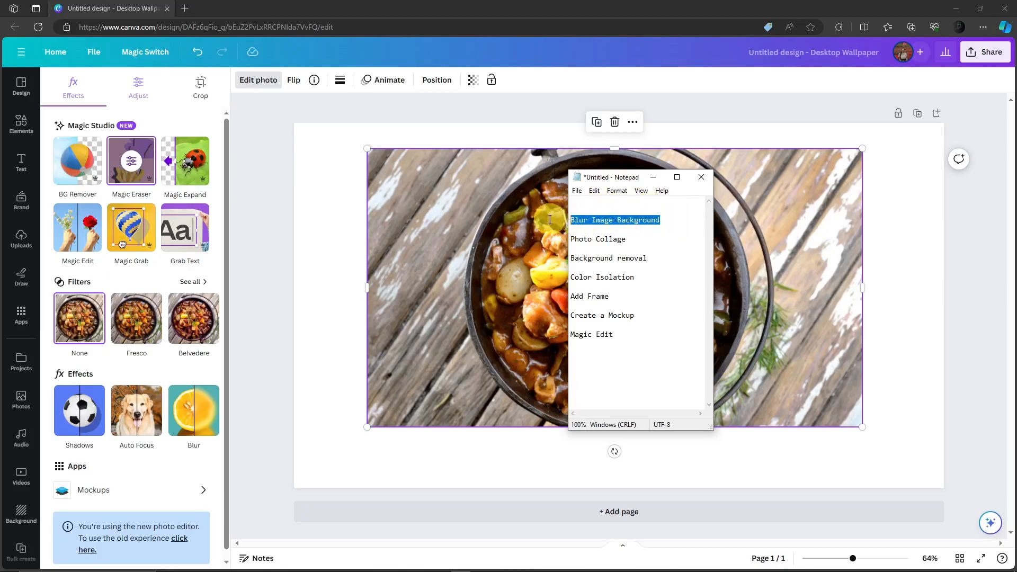
- Return to the design, apply the Blur effect to the stew photo and raise its intensity slightly above 25
left_click(260, 245)
left_click(371, 216)
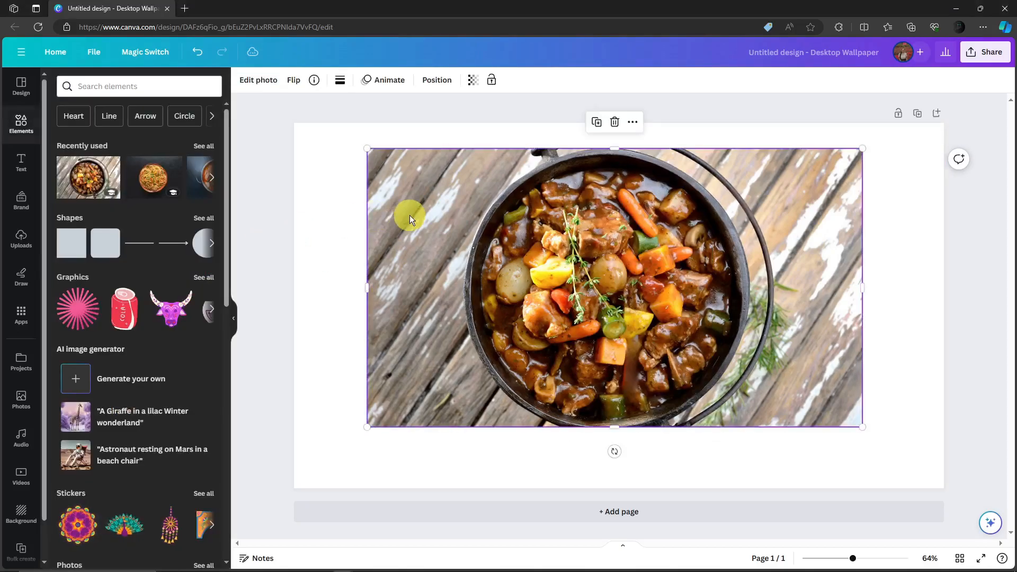
left_click(253, 87)
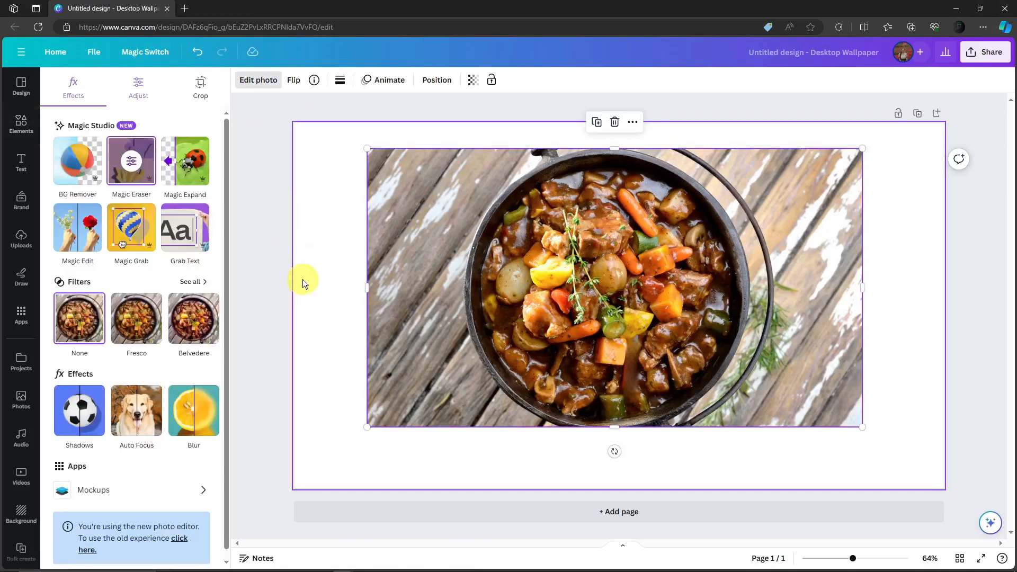
left_click(183, 421)
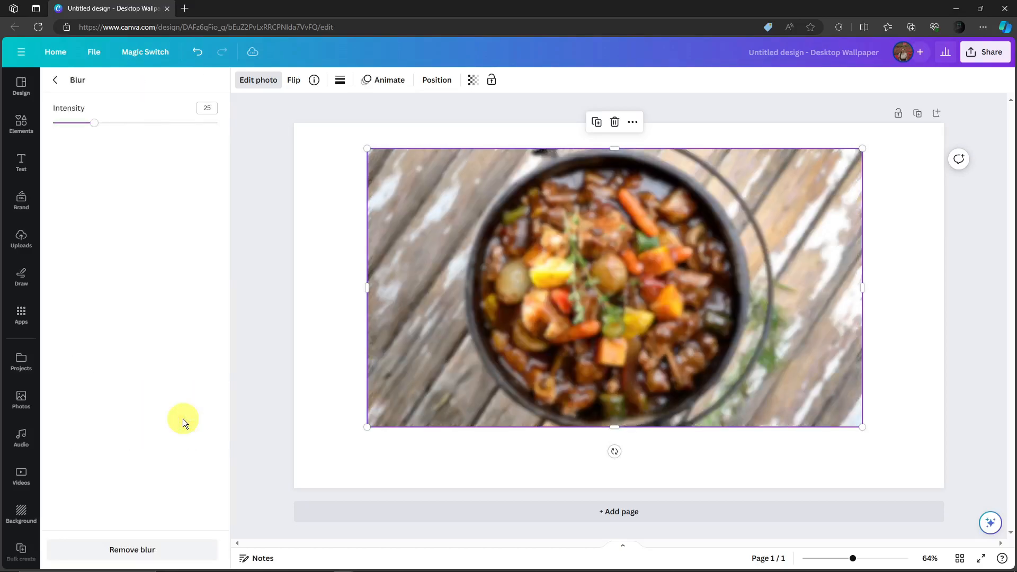
mouse_move(96, 125)
left_mouse_down()
mouse_move(163, 129)
mouse_move(100, 125)
left_mouse_up()
left_click(54, 82)
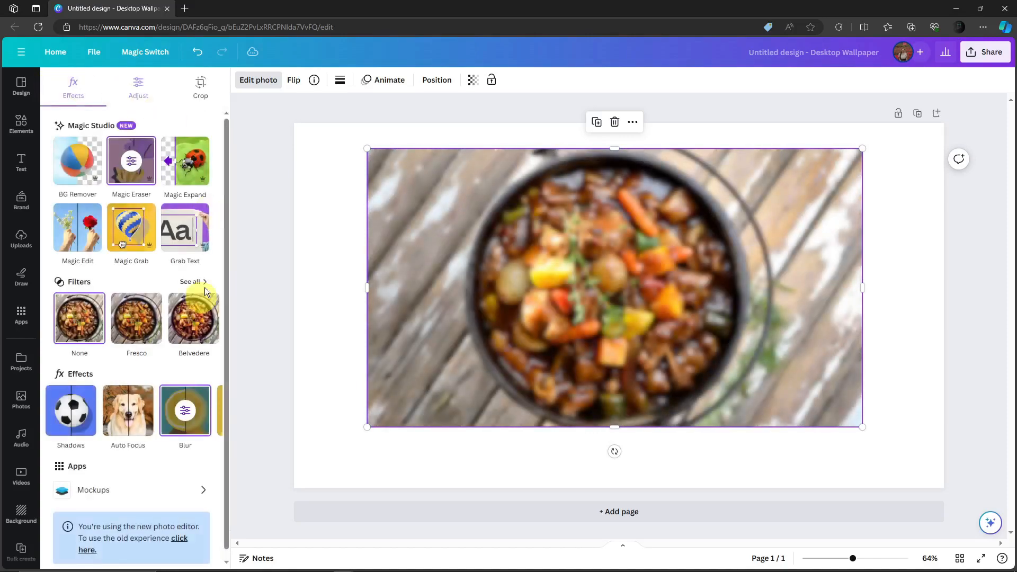
- Add the Auto Focus effect to the stew photo with blur intensity 50 and focus position 24
left_click(139, 416)
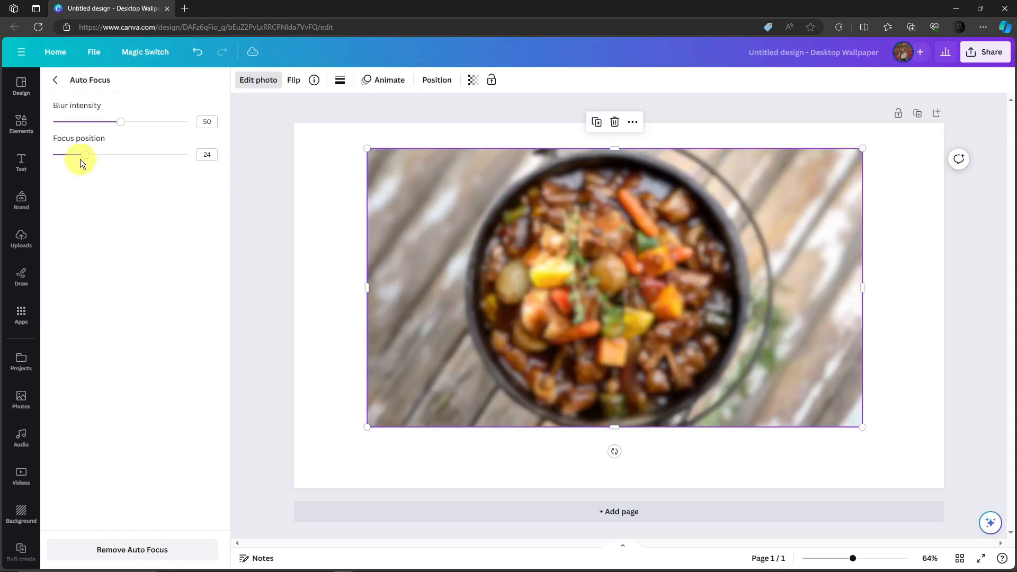
left_click(55, 80)
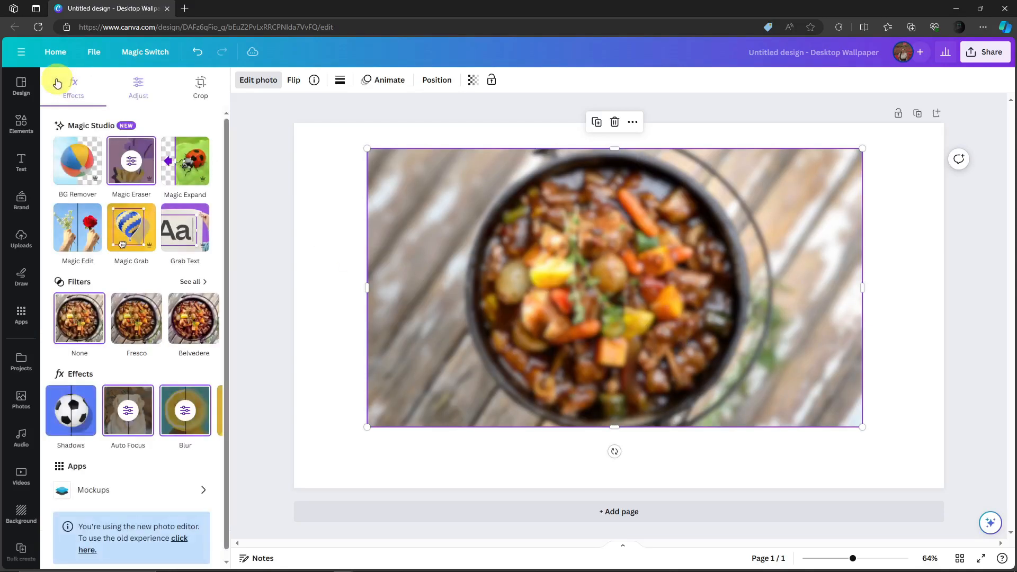
- Check the Blur effect's settings on the stew photo and remove that effect, leaving Auto Focus applied
left_click(171, 429)
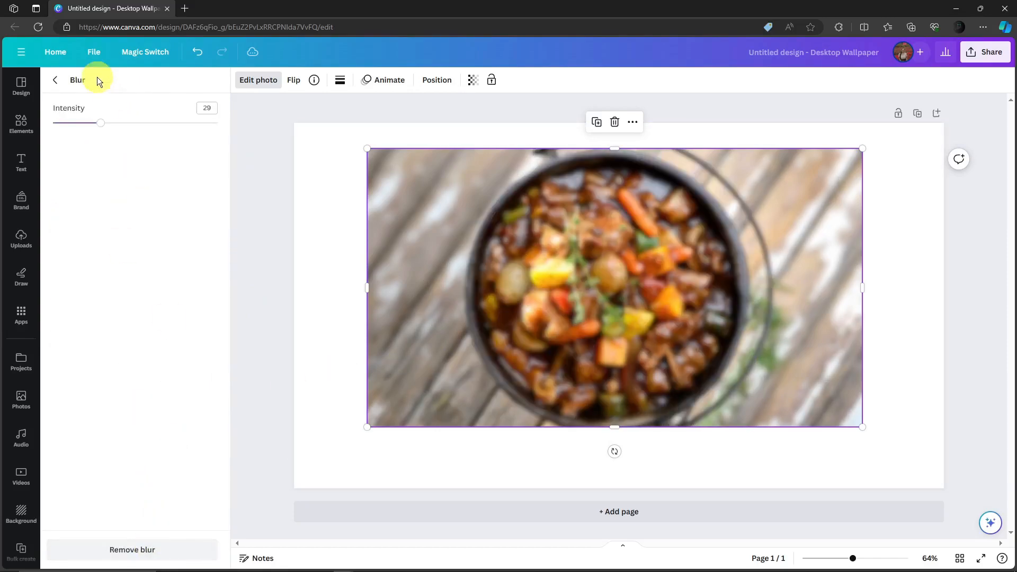
left_click(52, 77)
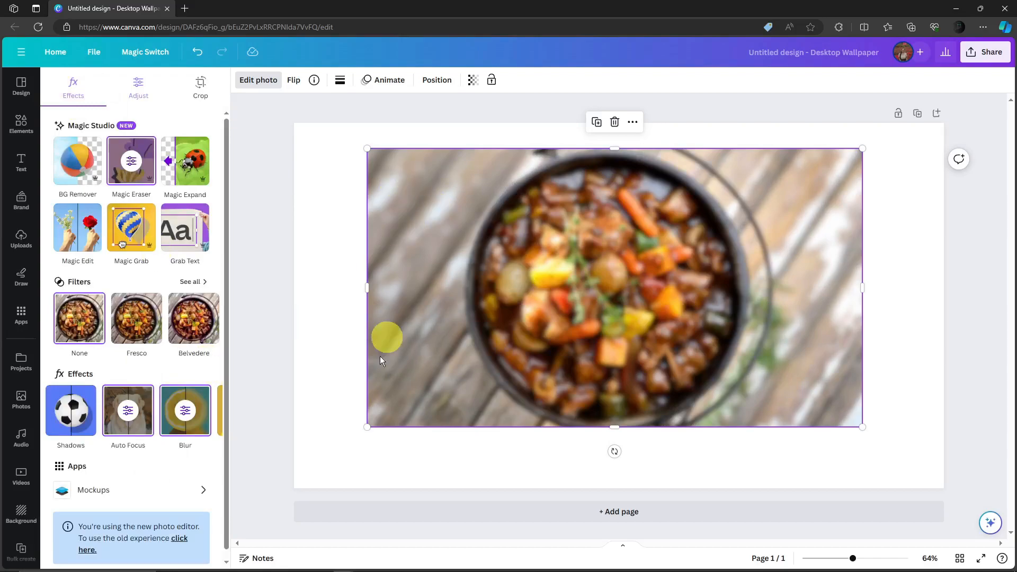
left_click(180, 416)
left_click(134, 550)
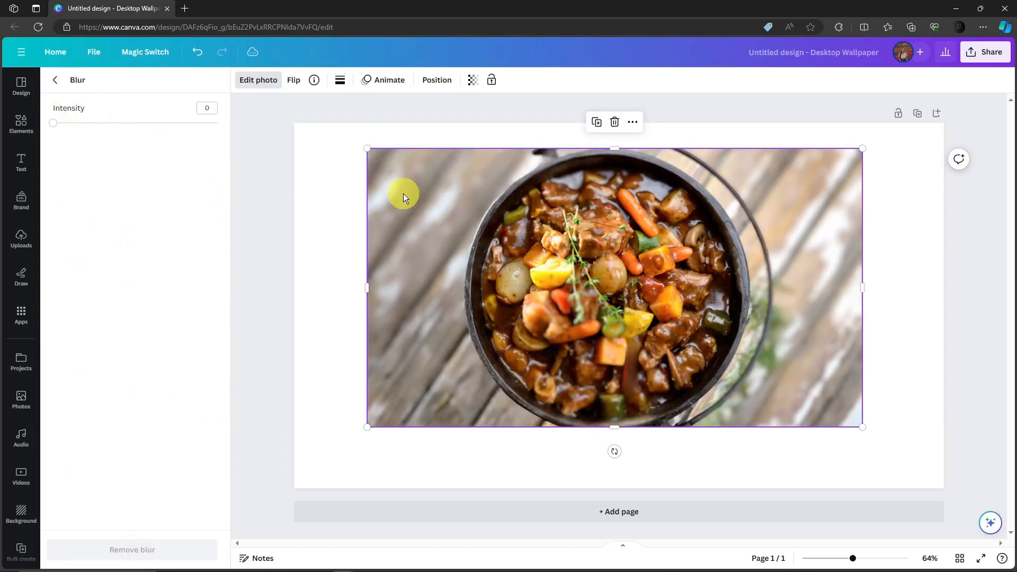
left_click(56, 85)
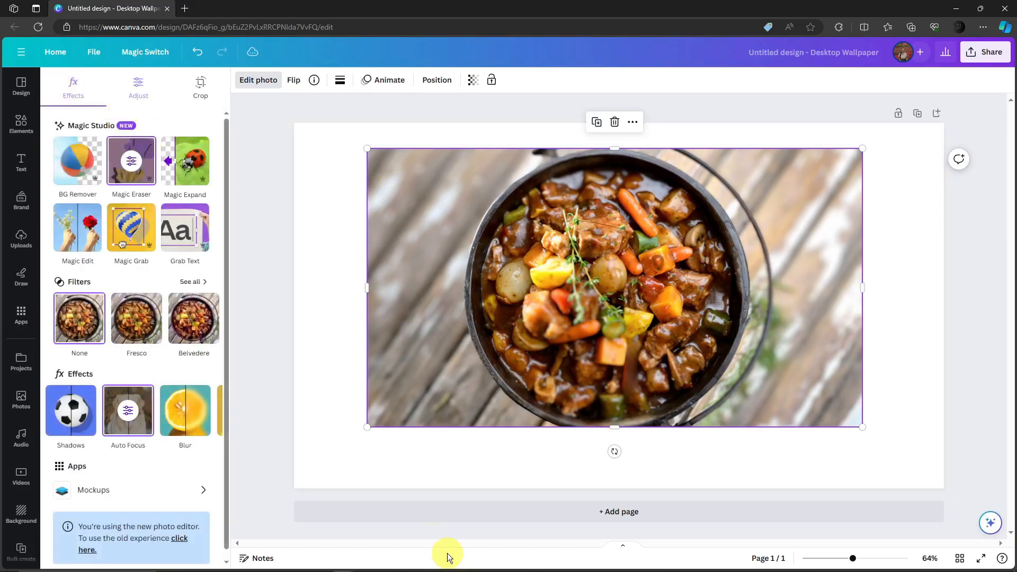
- Switch to the Notepad topic list and remove the "Blur Image Background" line
left_click(341, 566)
left_click_drag(662, 220, 586, 219)
key("ctrl+x")
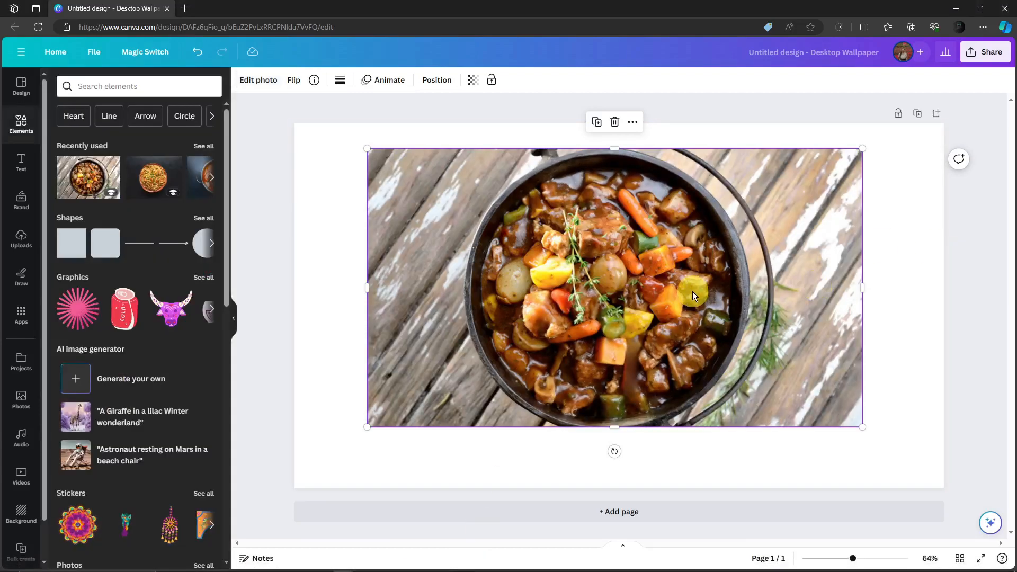
- Delete the stew photo and apply the "Beige Gray Minimalist Aesthetic Photo Collage Beach Desktop Wallpaper" template from a "photo collage" template search
left_click_drag(692, 291, 652, 264)
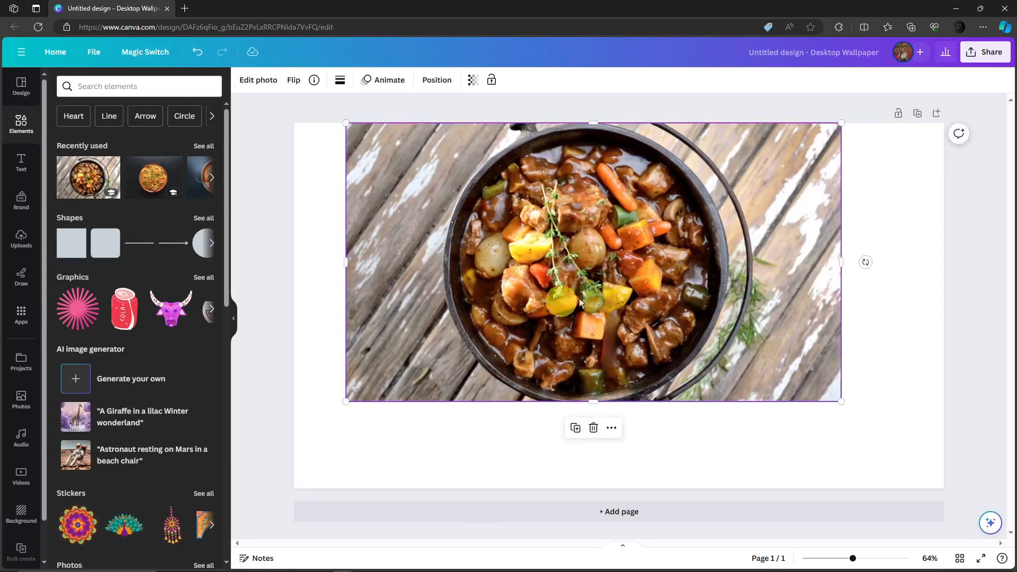
key("Delete")
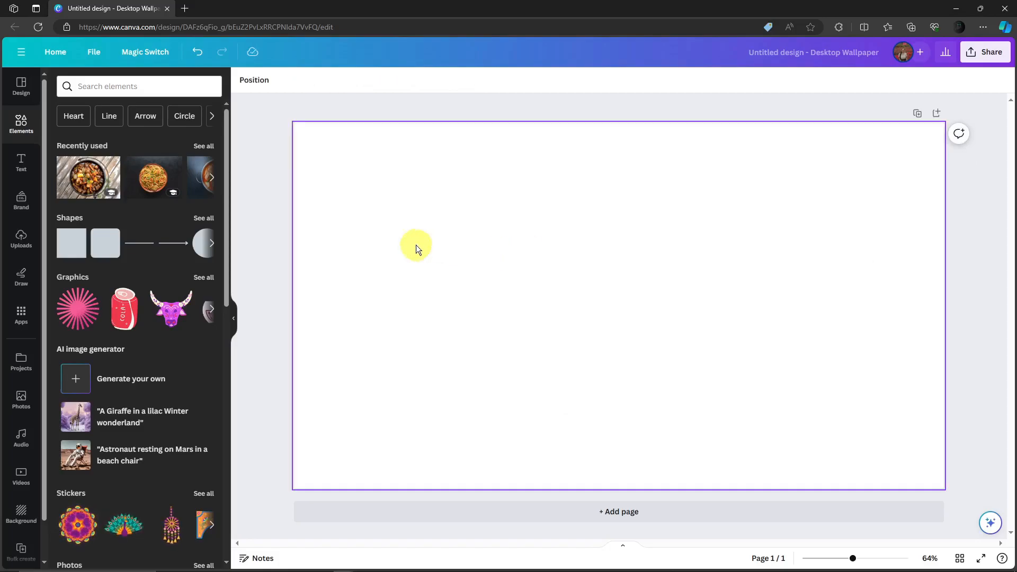
left_click(20, 85)
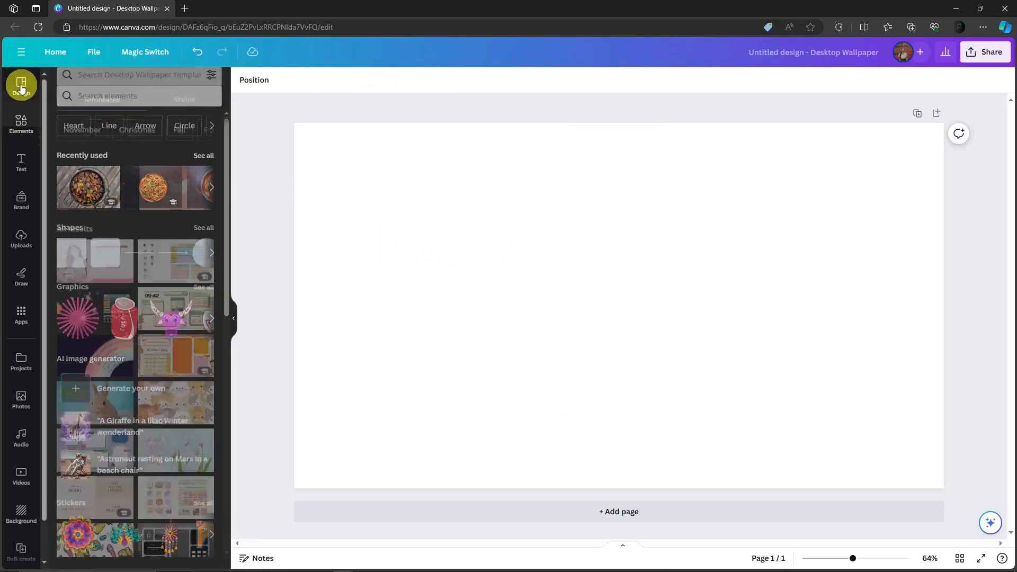
left_click(124, 84)
type("photo collage")
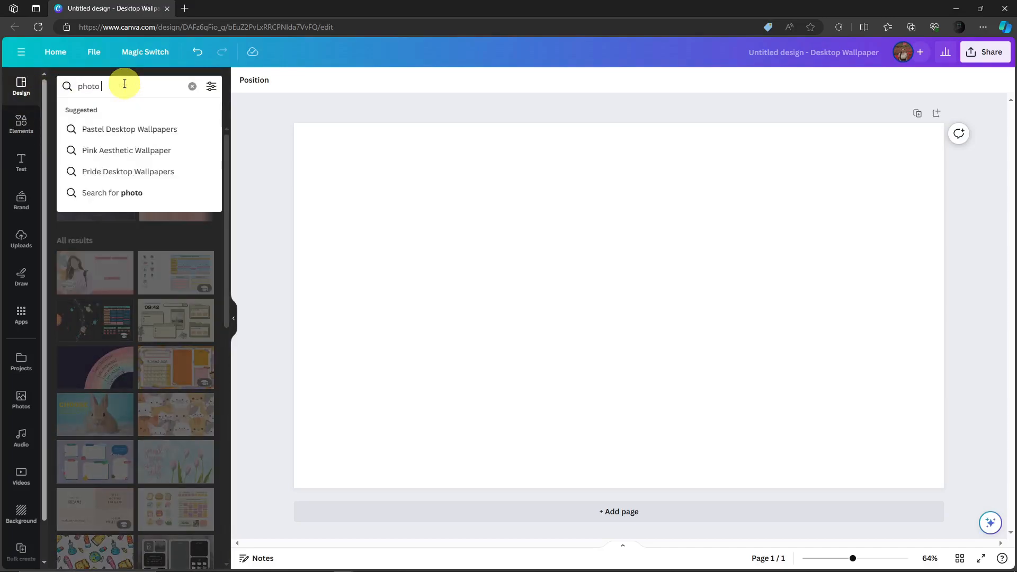
key("Return")
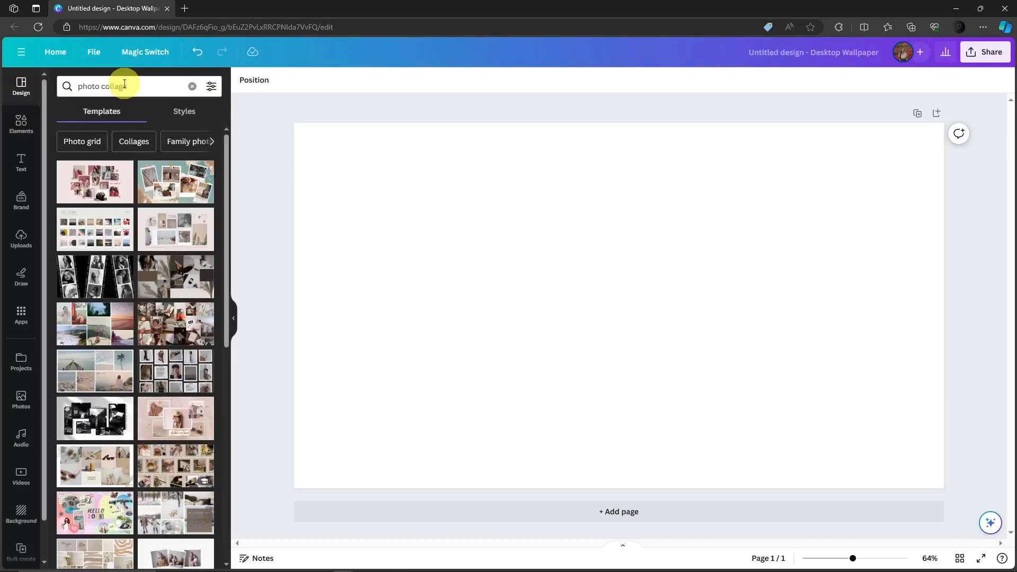
scroll(141, 279, "down", 3)
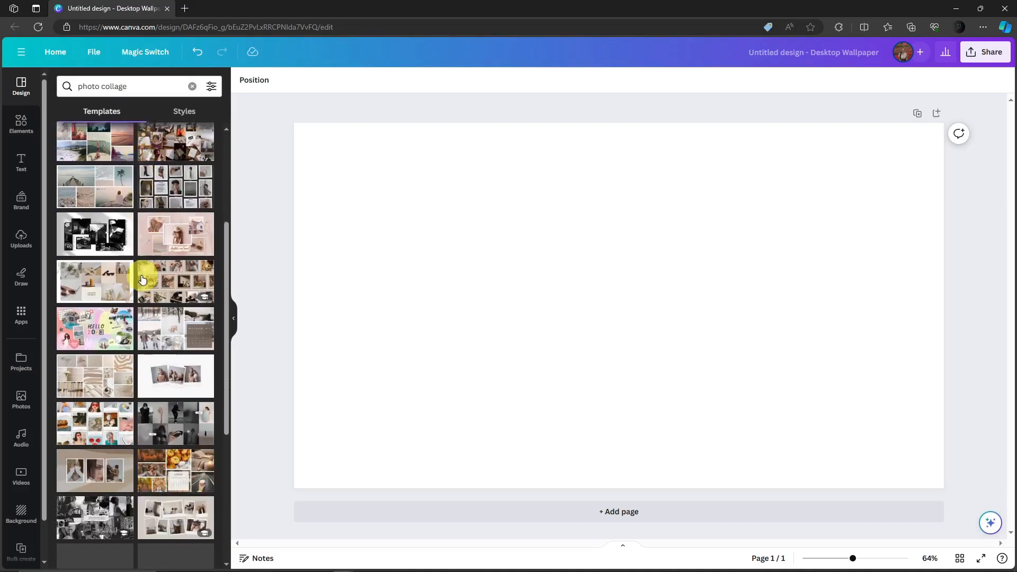
left_click_drag(89, 312, 376, 186)
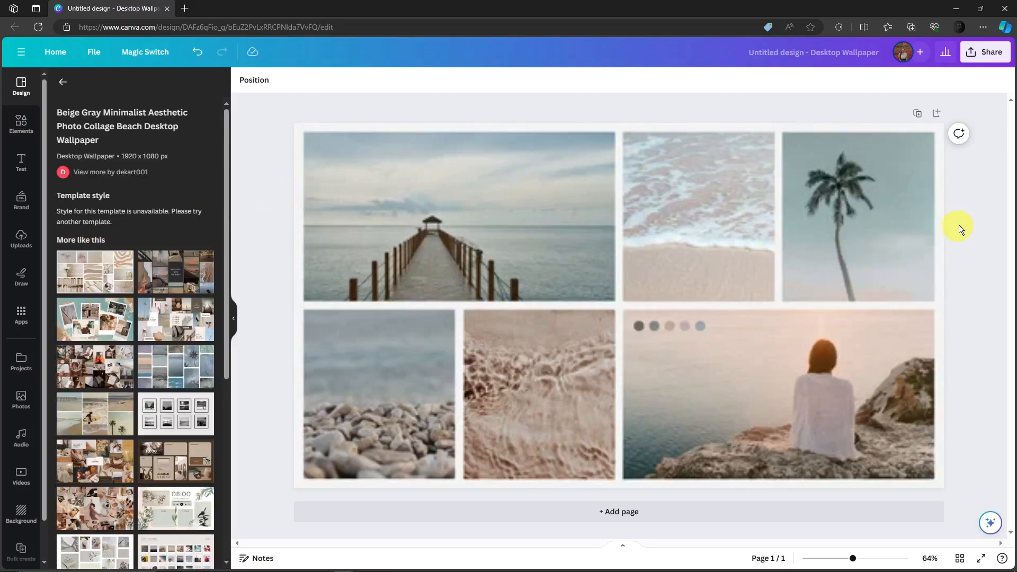
- Replace the page background with the pier photo, the beach-foam photo and the palm-tree photo in turn
right_click(503, 224)
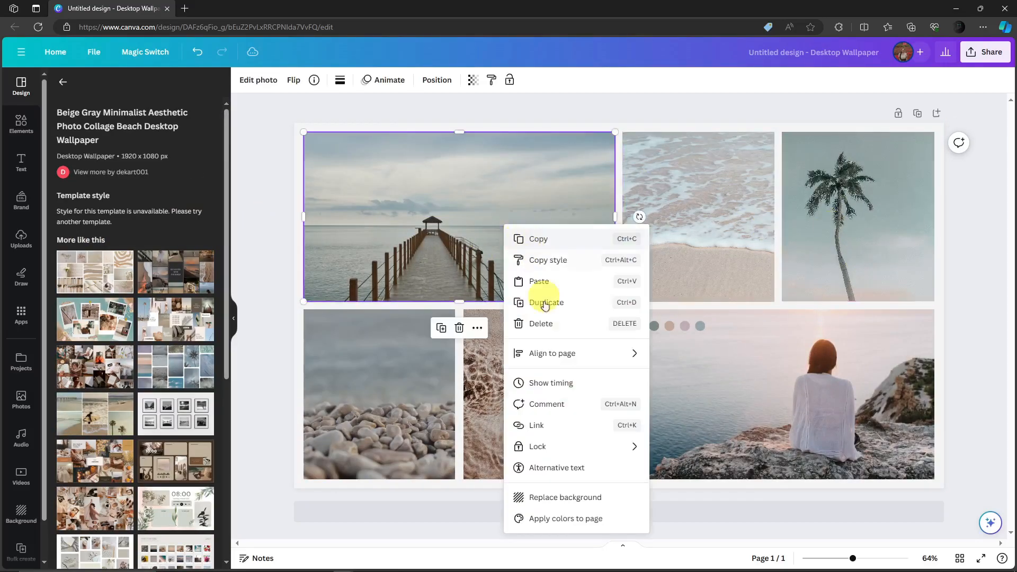
left_click(569, 501)
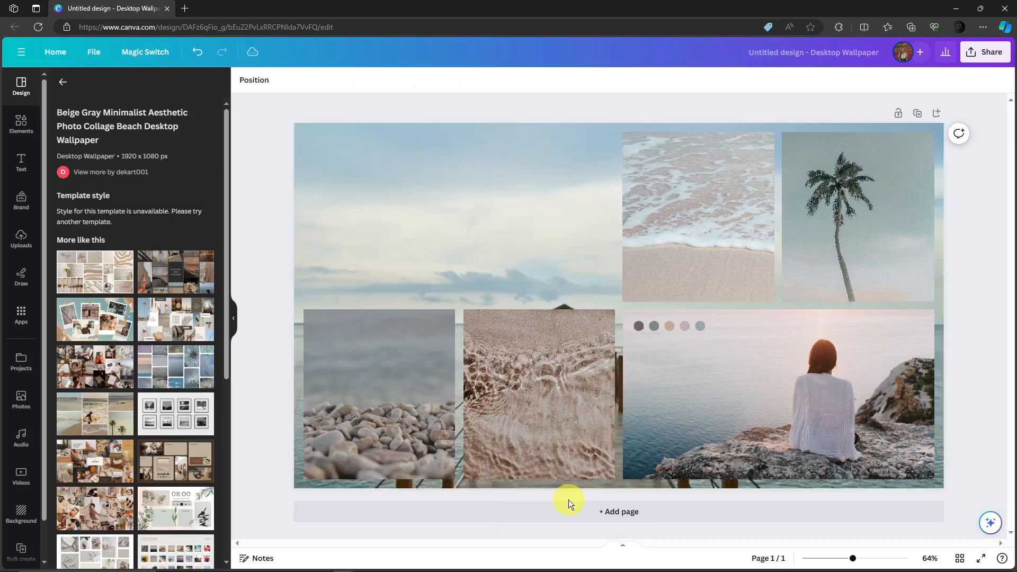
right_click(666, 221)
left_click(719, 495)
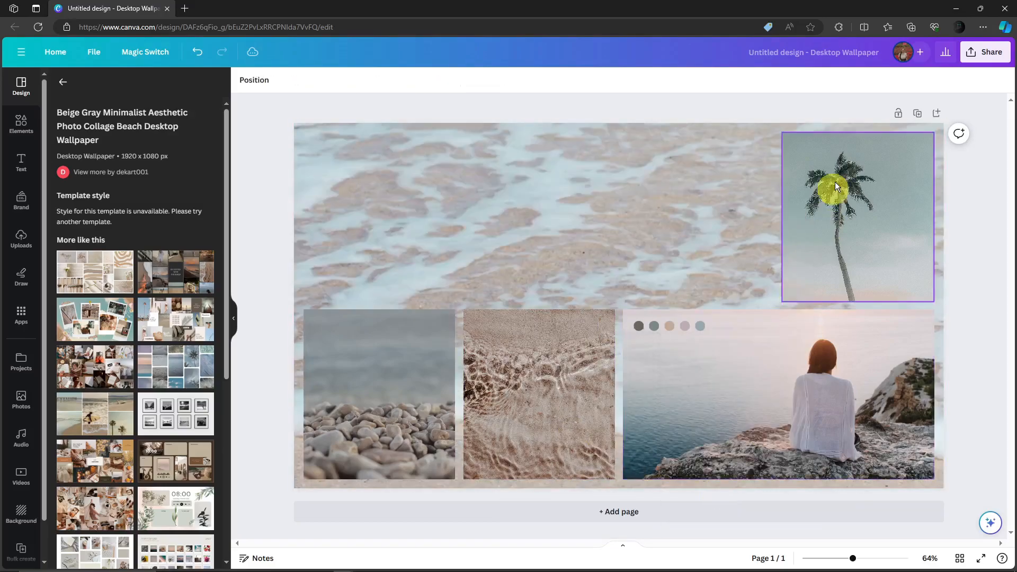
right_click(857, 196)
left_click(911, 469)
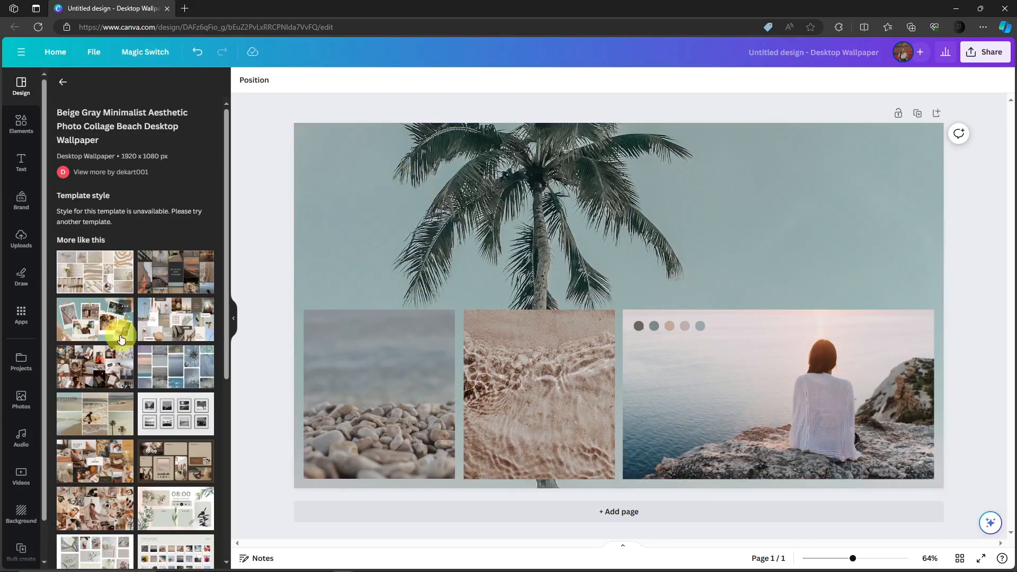
- Move the pebble and rippled-water photos side by side into the upper part of the page
left_click_drag(354, 387, 351, 218)
left_click_drag(525, 383, 531, 212)
left_click_drag(374, 220, 382, 226)
- Replace the pebble and rippled-water photos with the recently used stew and noodle photos, and stretch the stew photo downward
left_click(21, 124)
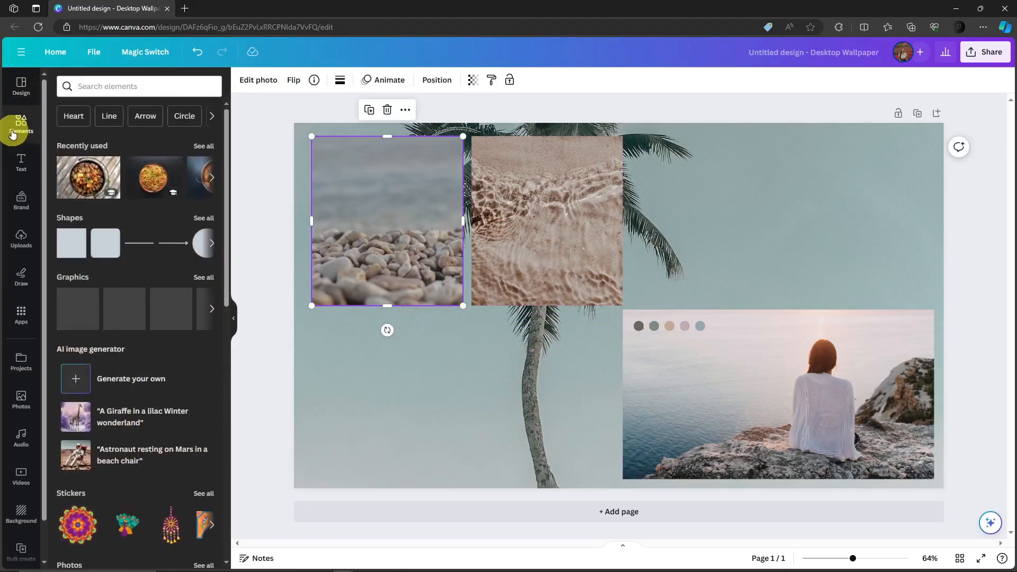
left_click_drag(81, 182, 351, 233)
left_click_drag(152, 176, 523, 186)
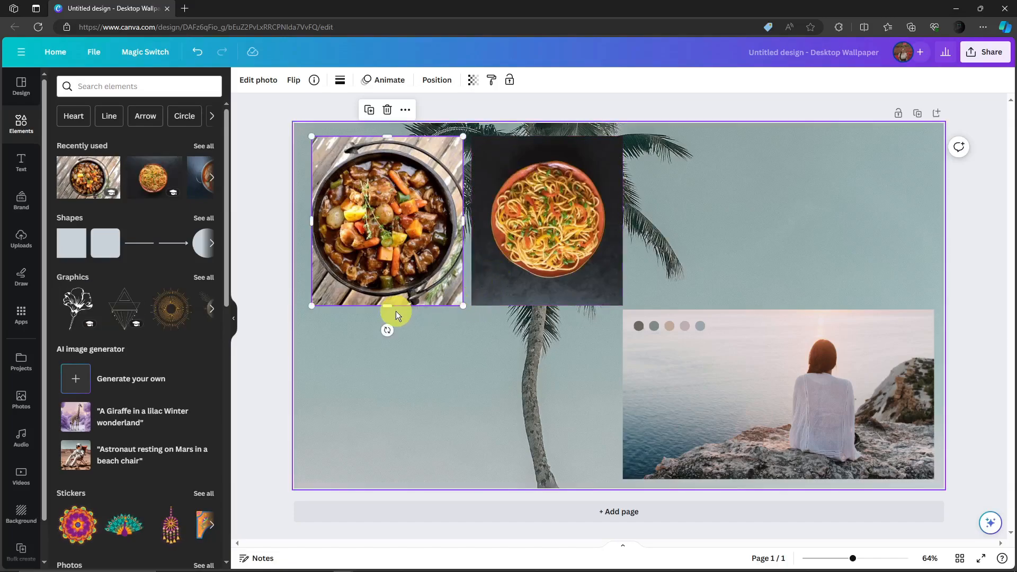
left_click_drag(389, 308, 398, 425)
left_click(543, 418)
left_click(964, 253)
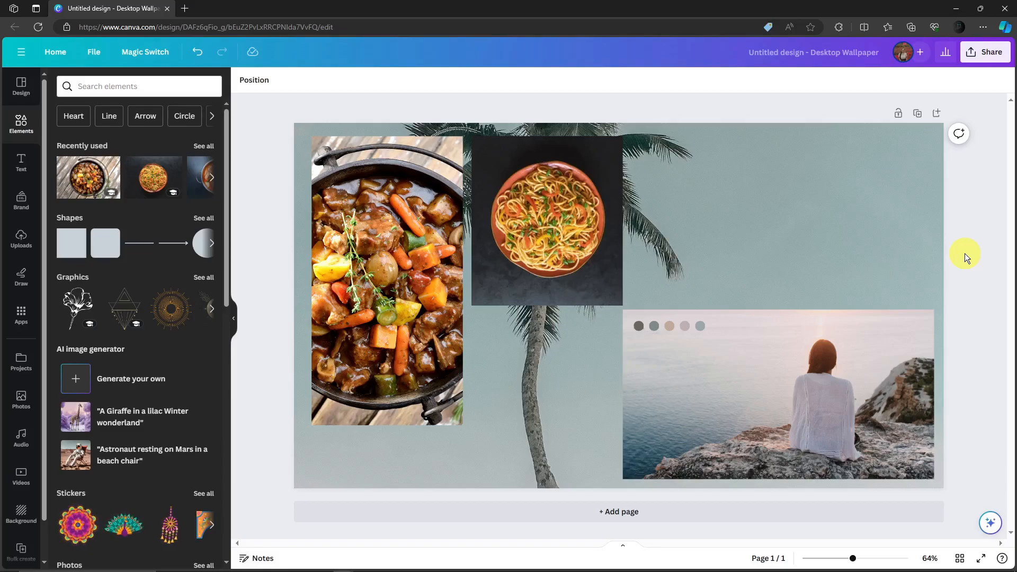
- Switch to the Notepad topic list, delete the line above "Background removal", and return to the design
mouse_move(314, 570)
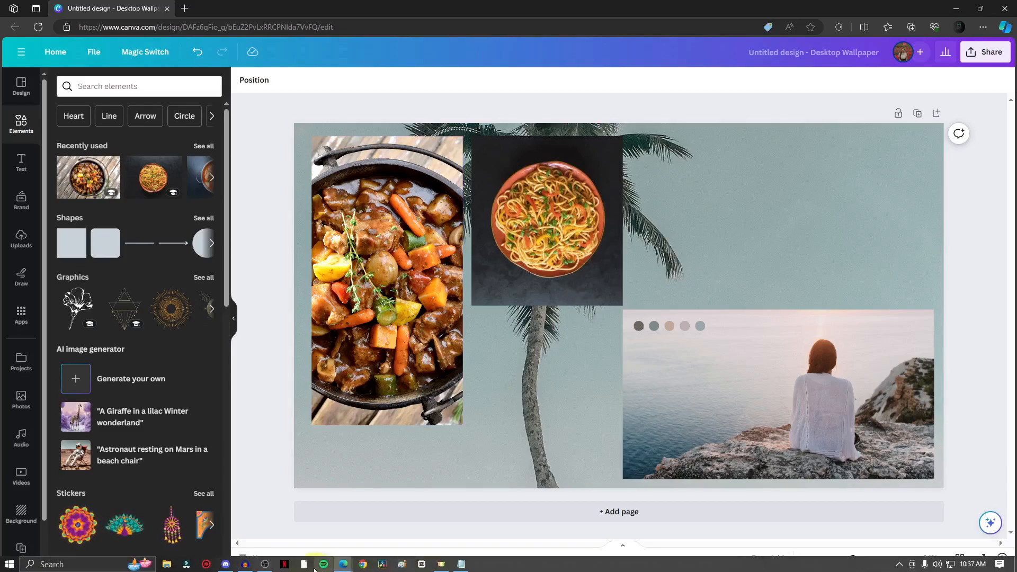
left_click(440, 564)
left_click_drag(643, 238, 570, 239)
key("BackSpace")
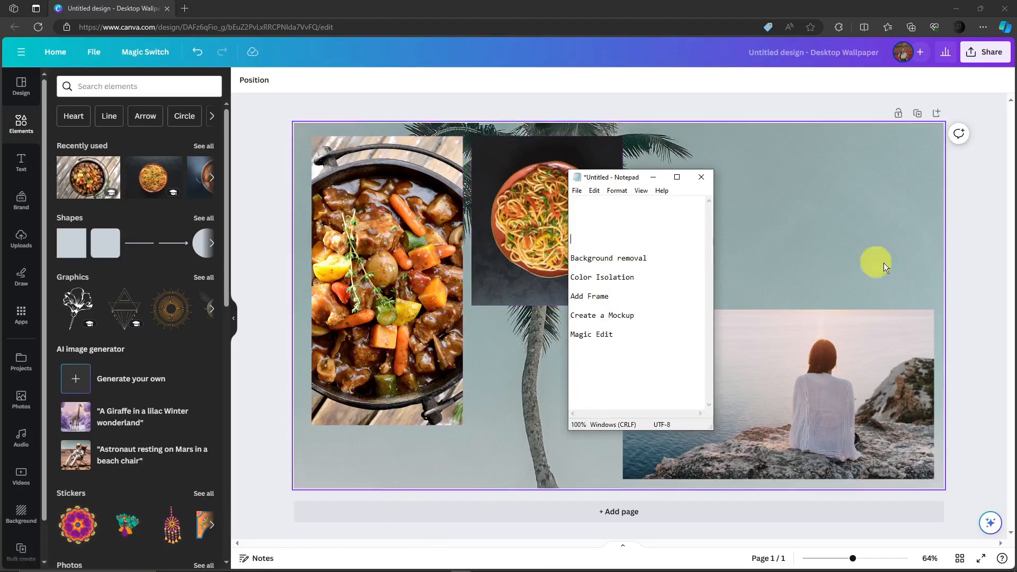
left_click(884, 263)
- Delete the stew, noodle and seated-woman photos from the palm-tree page
left_click(378, 195)
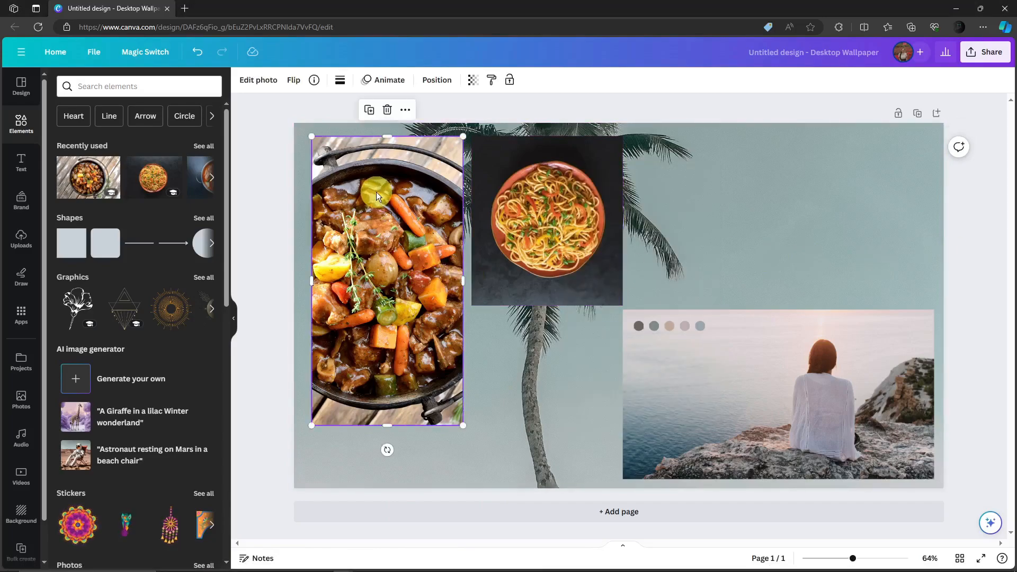
key("Delete")
left_click(527, 219)
key("Delete")
left_click(754, 398)
key("Delete")
left_click(644, 322)
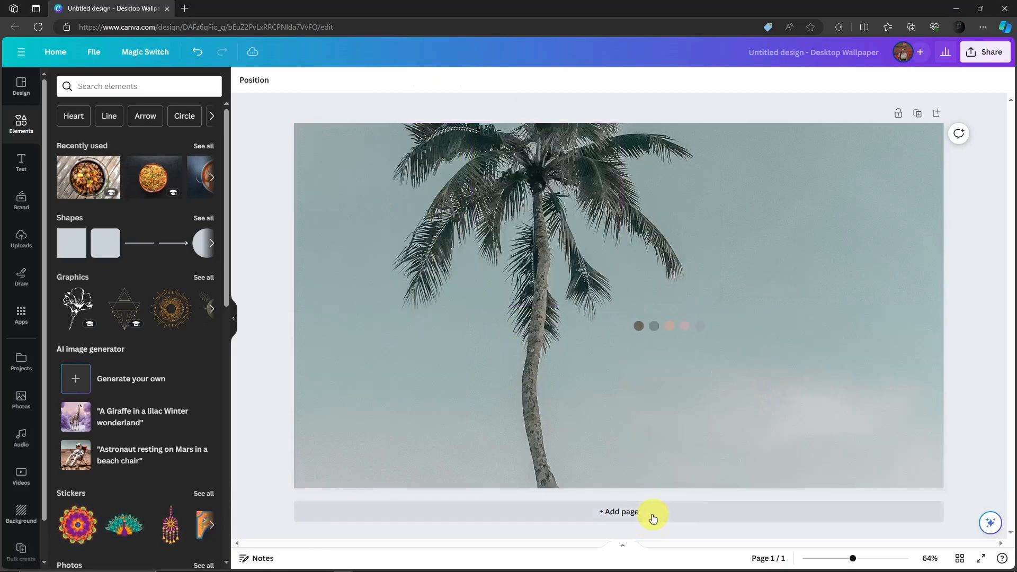
- Add a second page and place the recently used stew photo on it
left_click(653, 516)
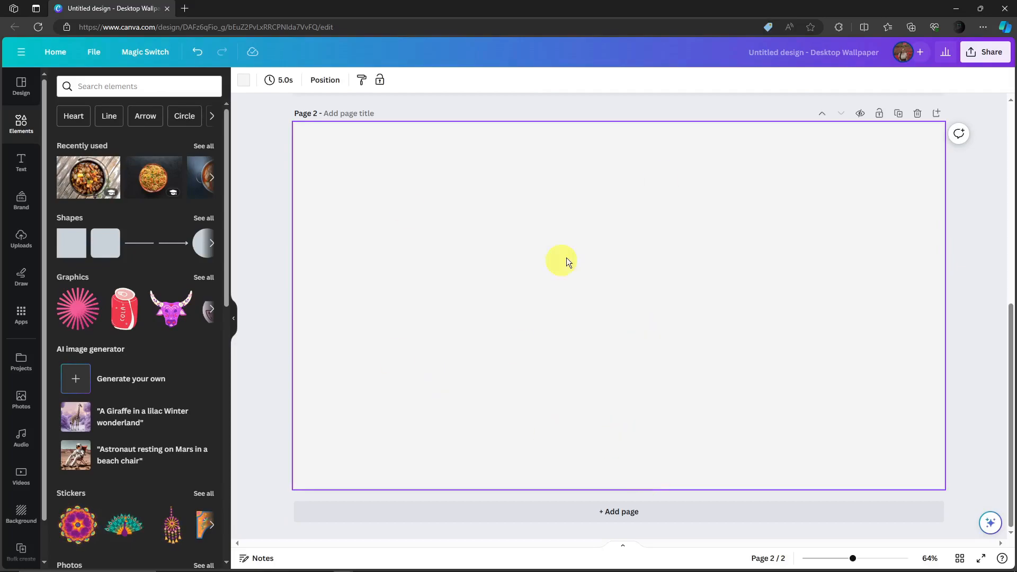
left_click_drag(88, 177, 414, 180)
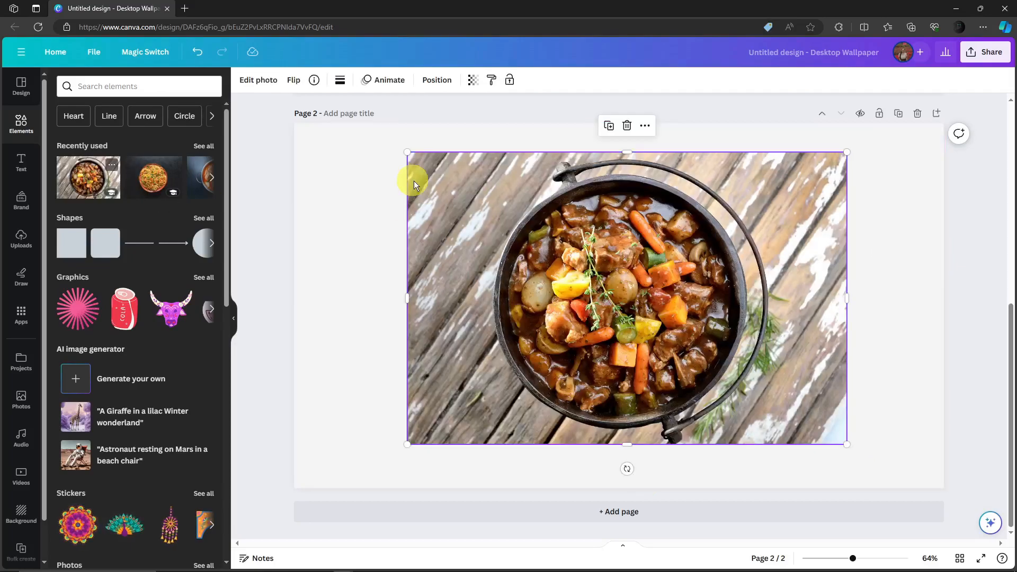
left_click(266, 182)
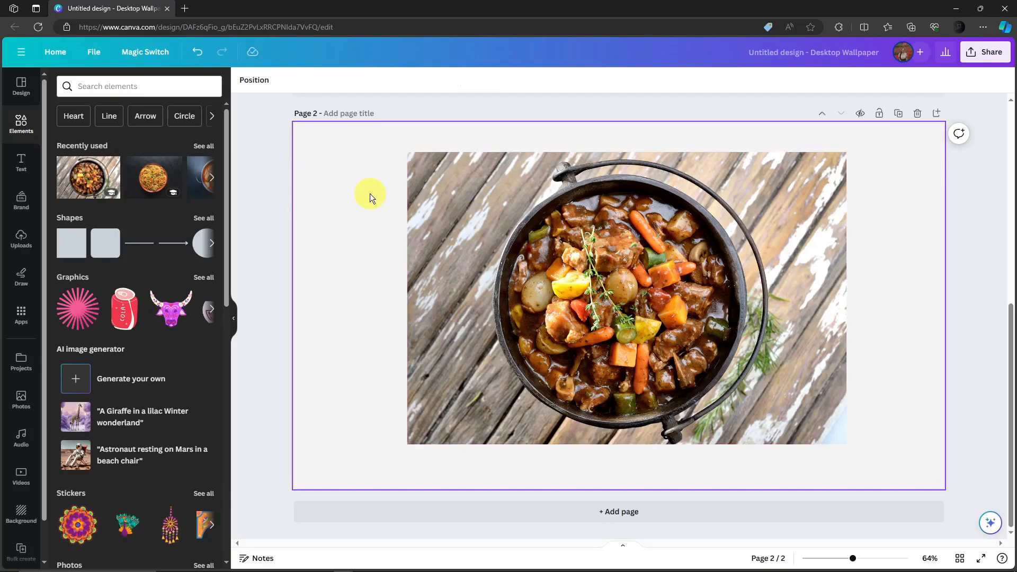
- Remove the background of the stew photo on page 2 with BG Remover
left_click(504, 188)
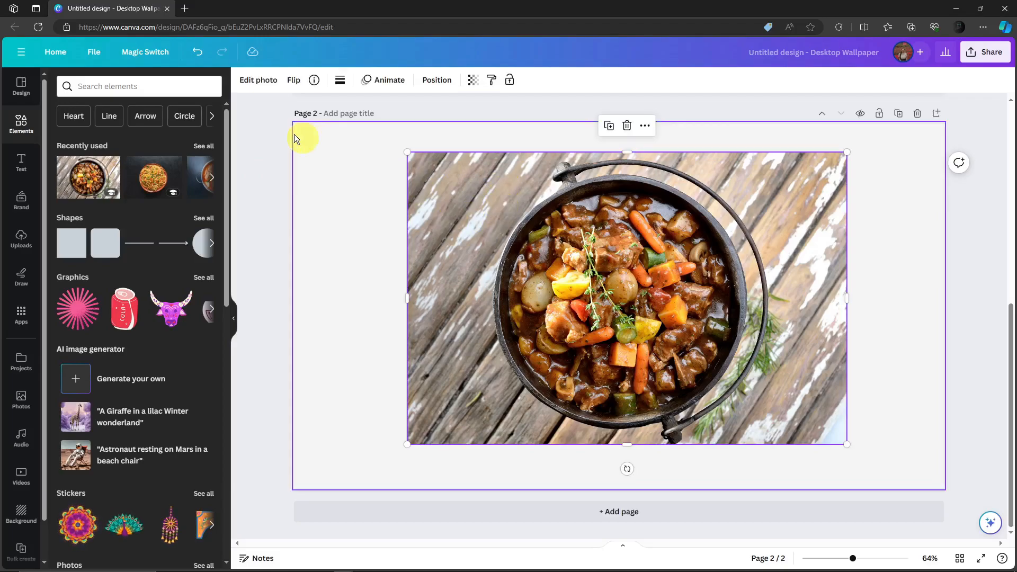
left_click(247, 80)
left_click(64, 157)
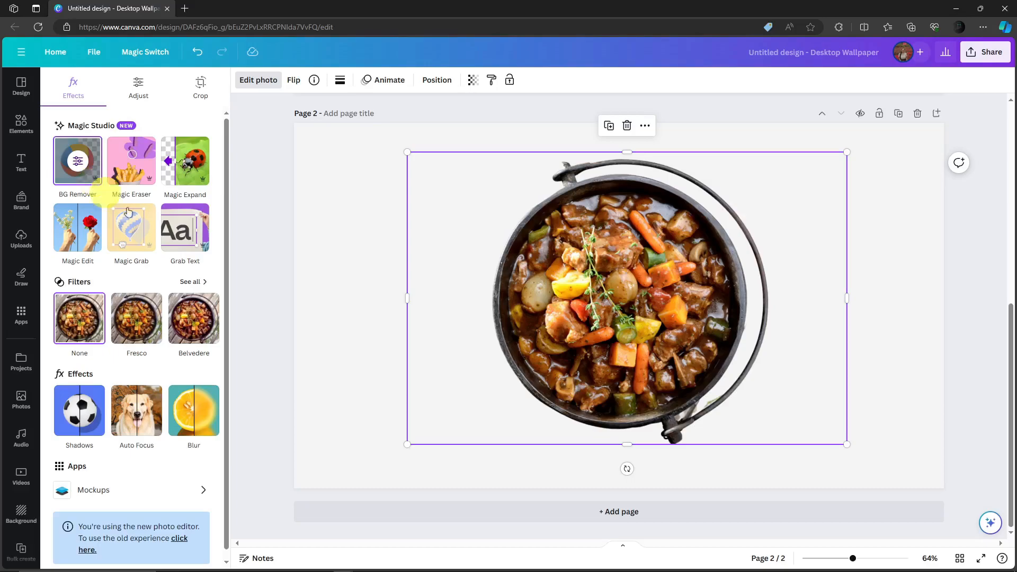
left_click(930, 248)
- Enlarge the cut-out stew pot and position it near the middle of page 2
left_click_drag(636, 291, 571, 273)
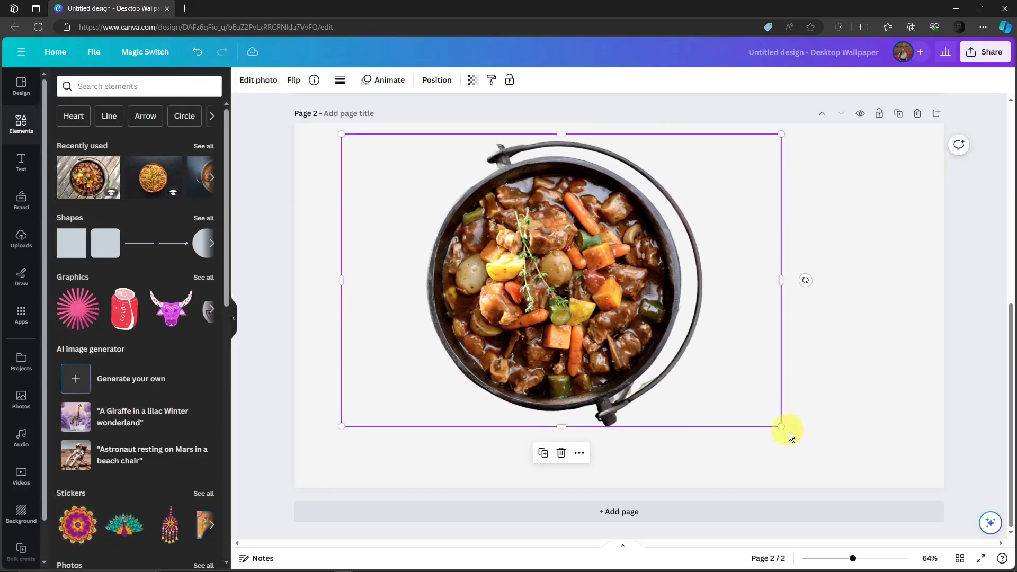
left_click_drag(783, 427, 896, 434)
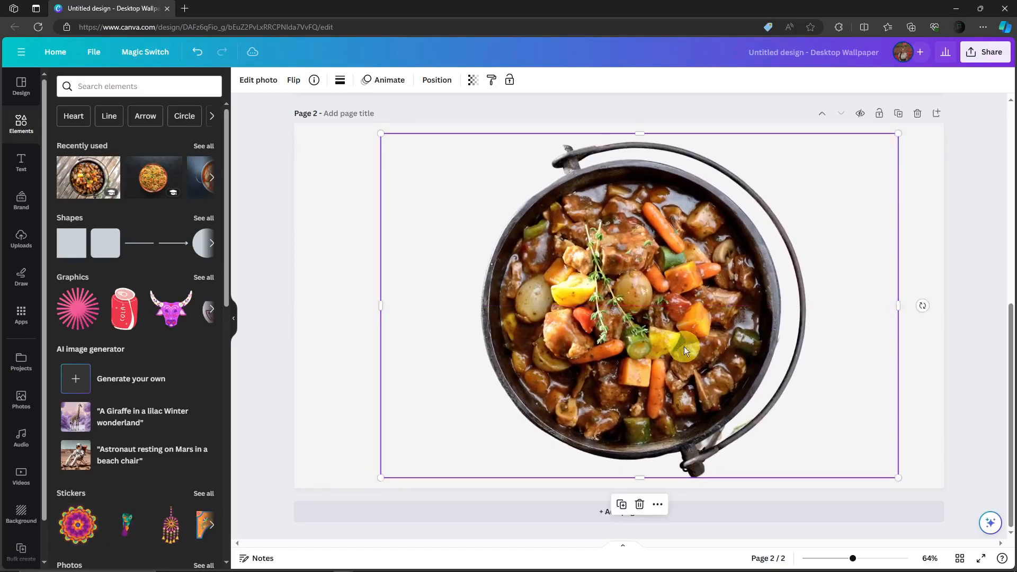
left_click(341, 169)
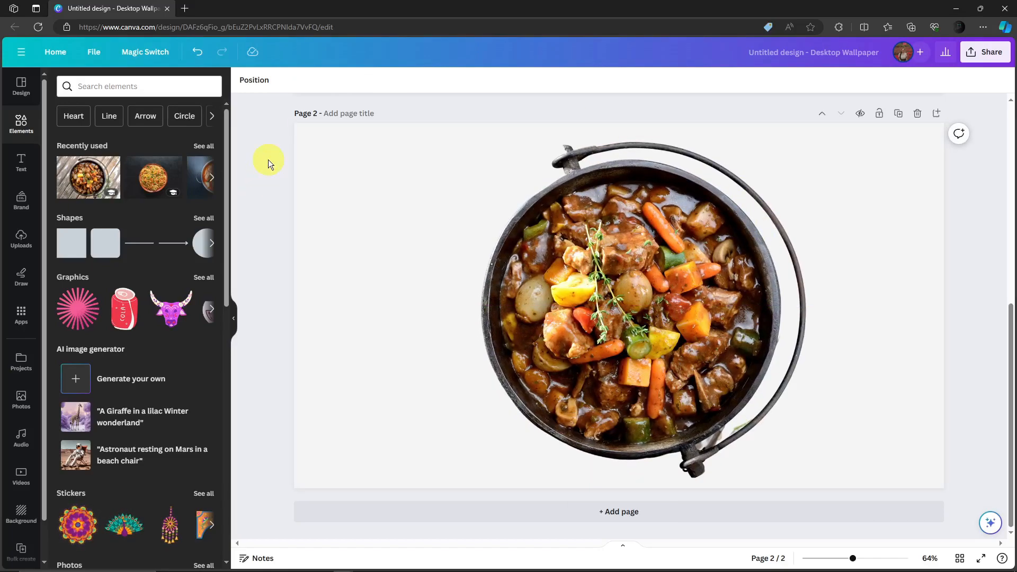
- Delete the "Background removal" line from the Notepad topic list and return to the design with the stew pot selected
mouse_move(270, 560)
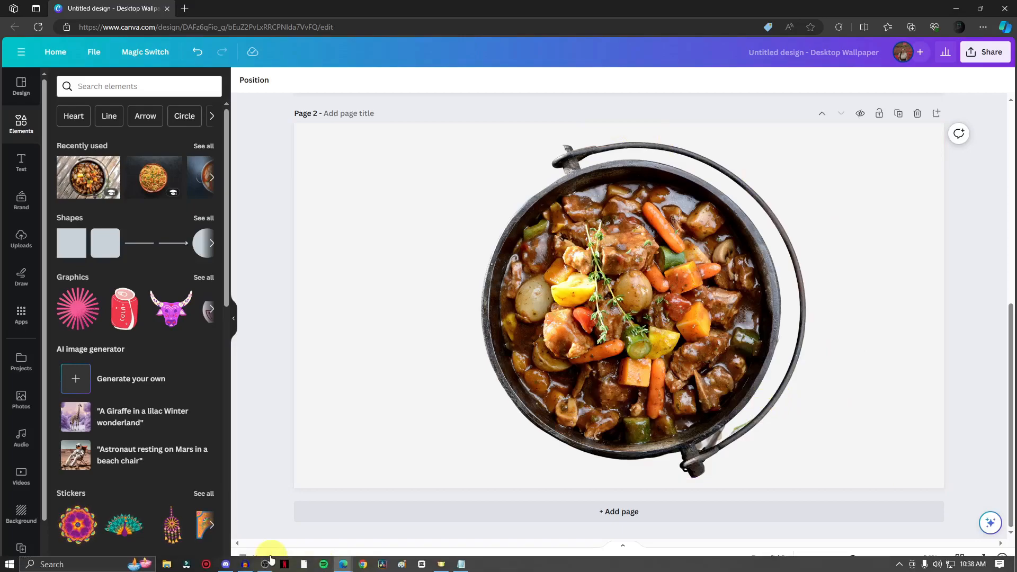
left_click(461, 564)
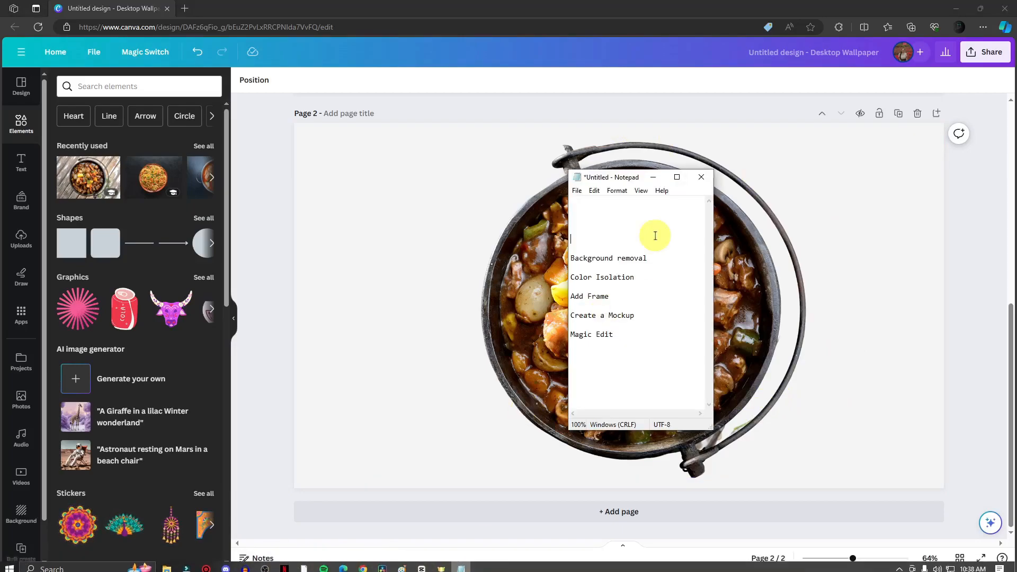
left_click_drag(652, 256, 566, 256)
key("BackSpace")
left_click(977, 238)
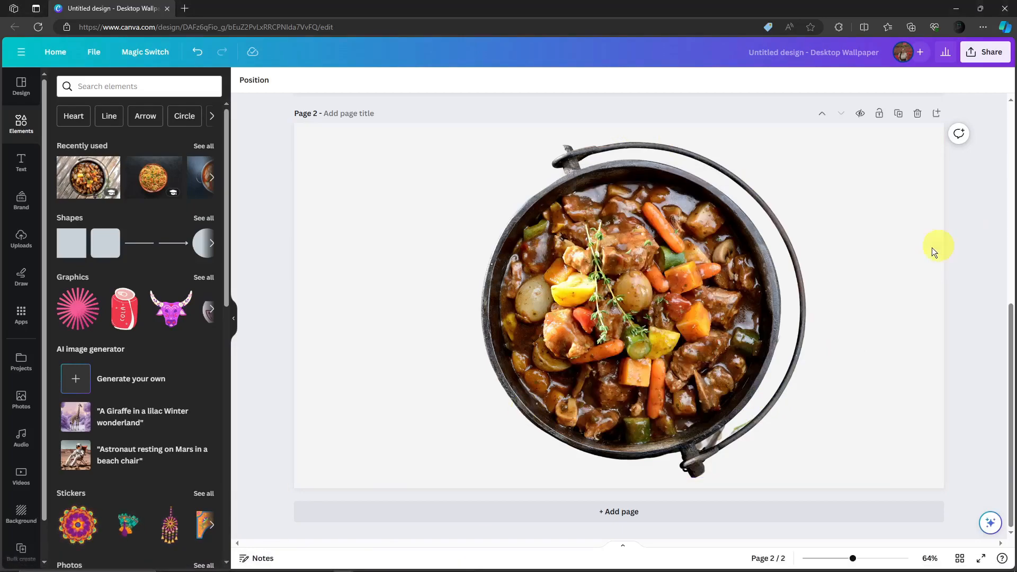
left_click(646, 260)
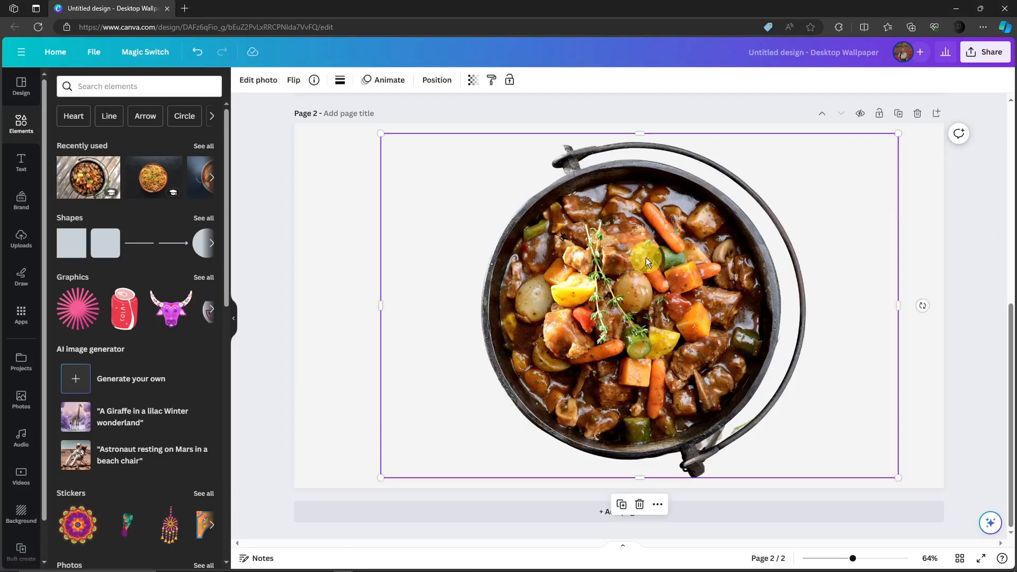
- Apply the Custom Duotone effect to the cut-out stew pot on page 2
left_click(262, 85)
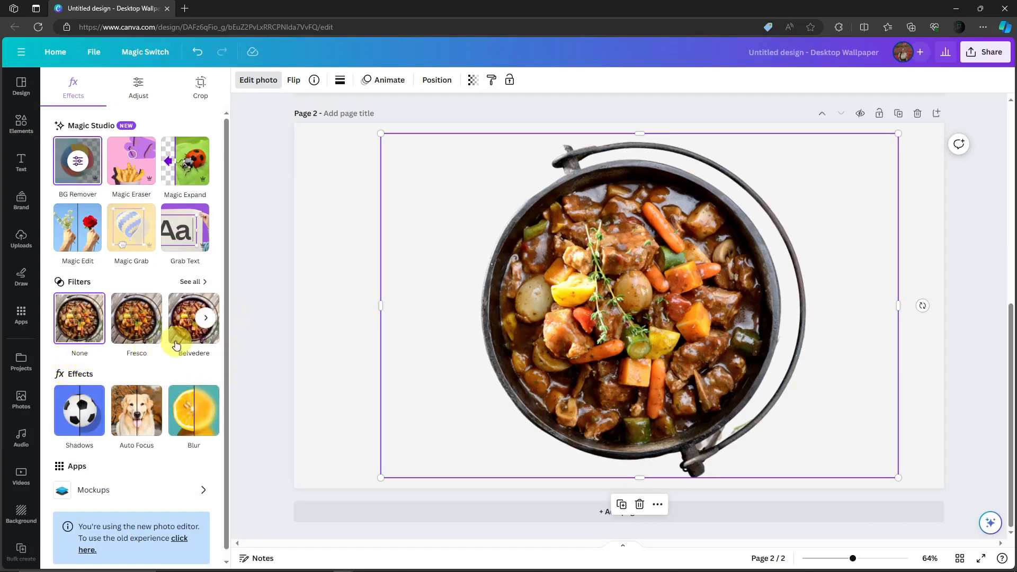
left_click(205, 410)
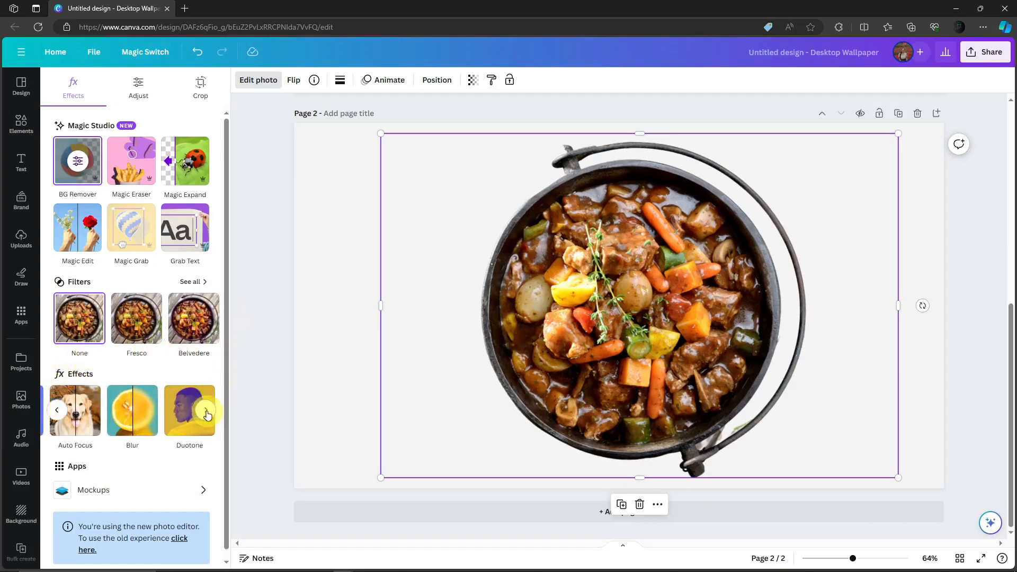
left_click(175, 414)
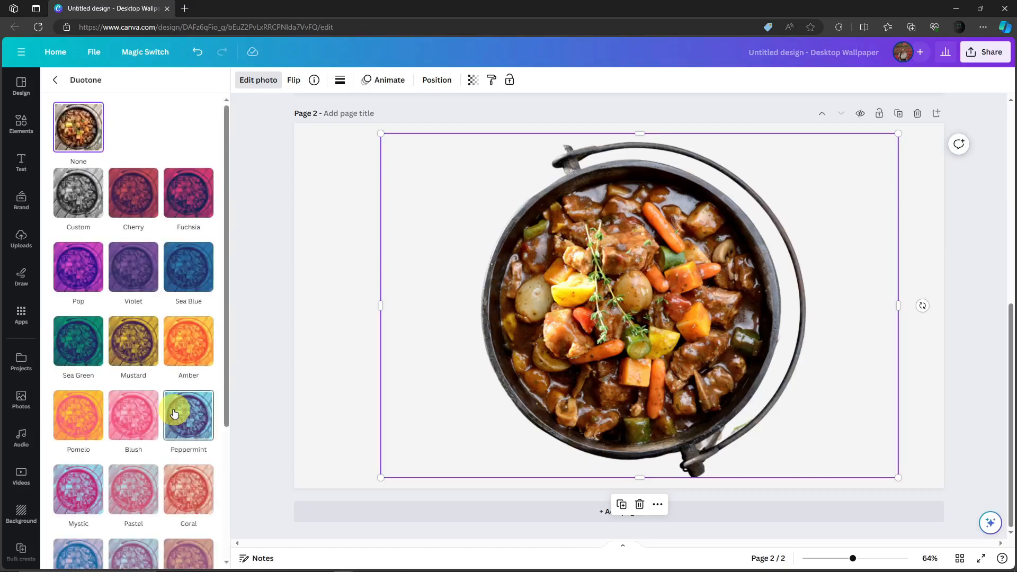
scroll(90, 276, "down", 3)
scroll(96, 282, "up", 3)
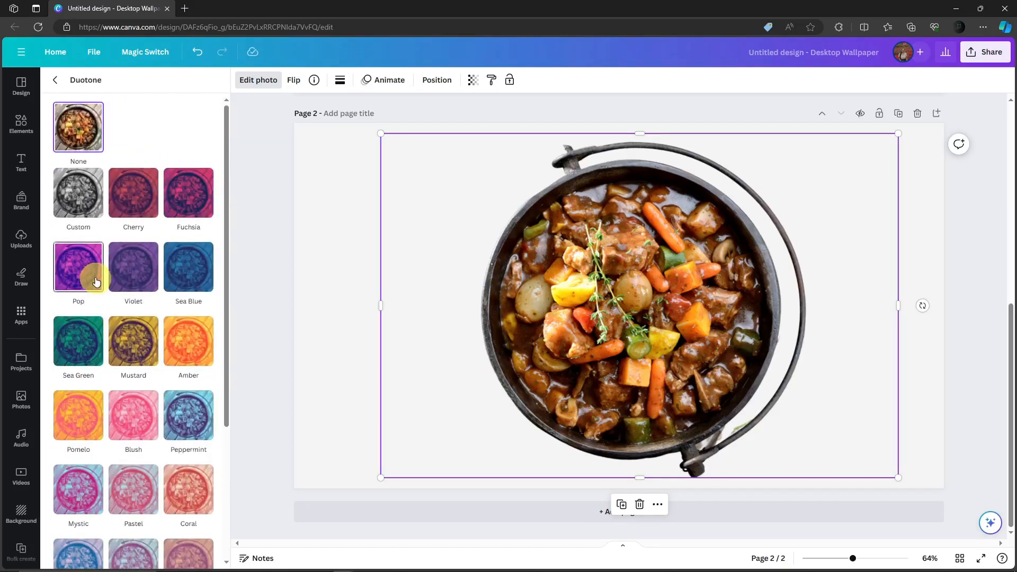
left_click(81, 186)
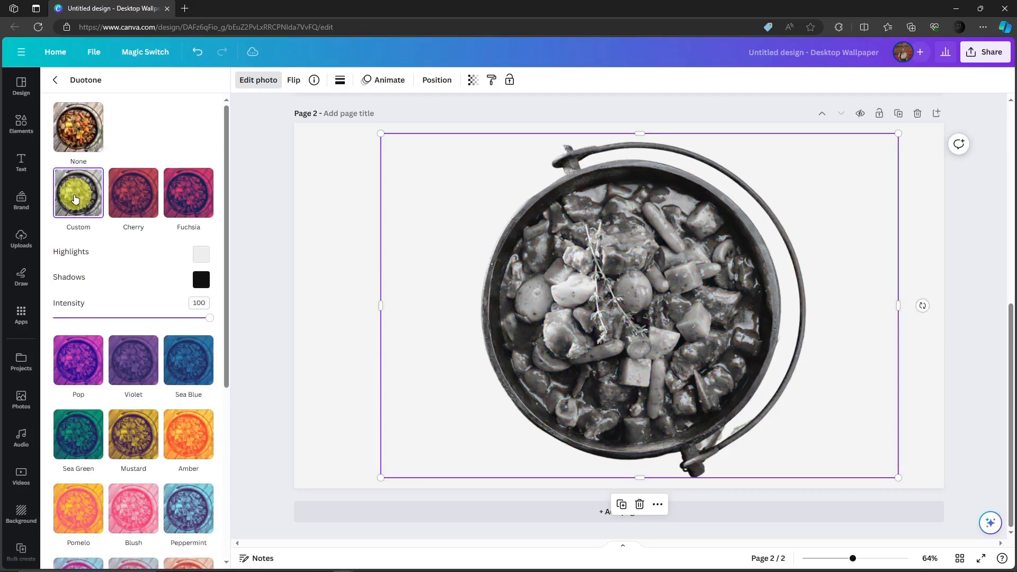
- Try shifting the hues of the Custom duotone's highlights toward green and its shadows toward magenta
left_click(202, 255)
left_click(343, 359)
key("Escape")
left_click_drag(205, 348, 258, 345)
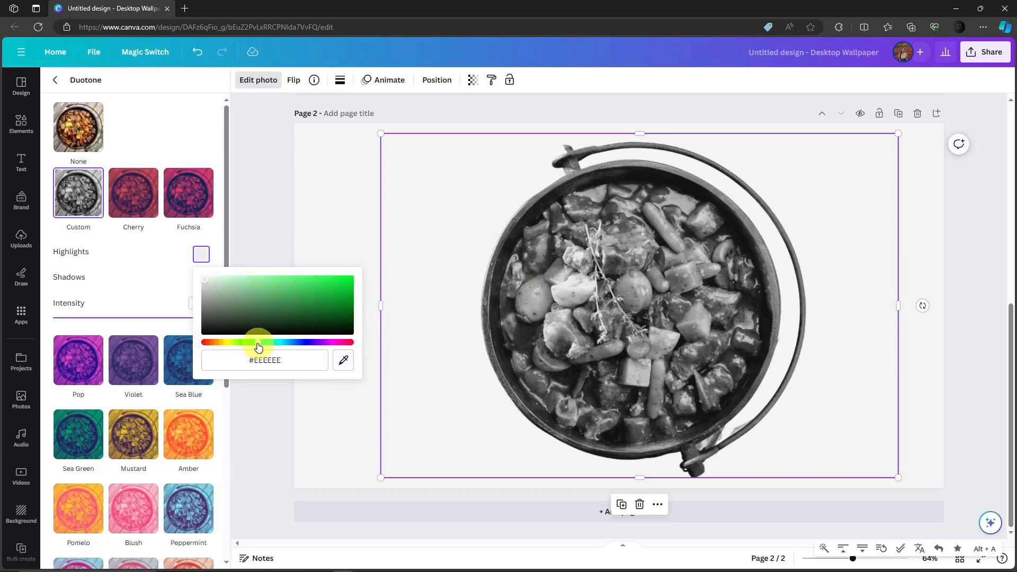
left_click(200, 277)
left_click(200, 278)
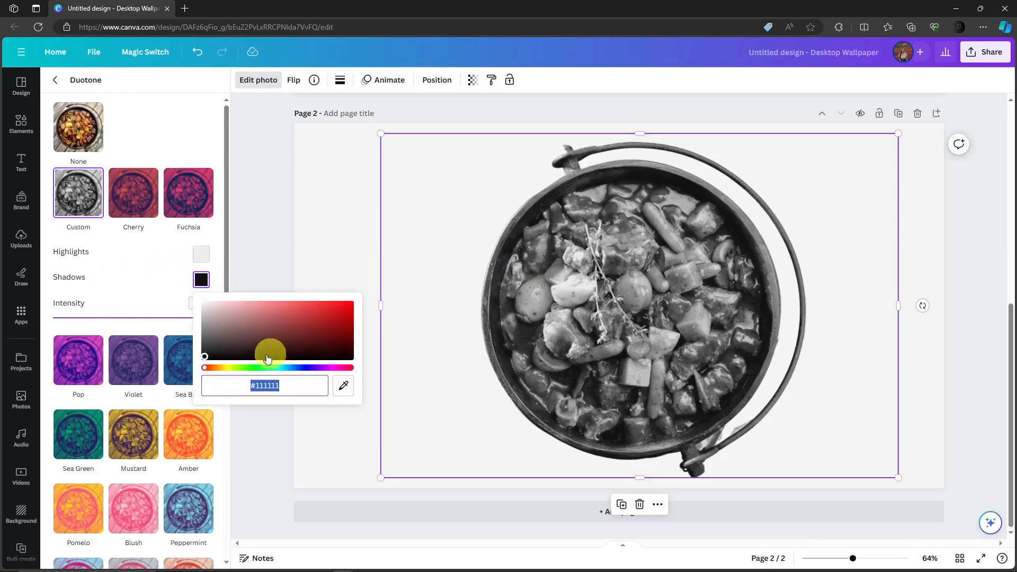
left_click_drag(209, 368, 333, 367)
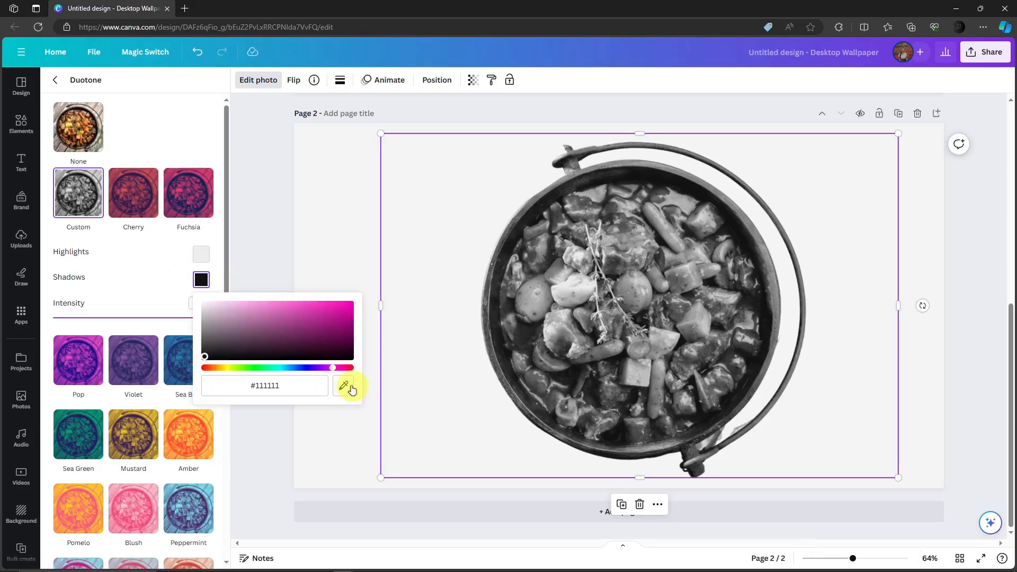
- Set the Custom duotone's highlights color to #272458 by sampling it from the Fuchsia preset's preview, and deselect the photo
left_click(201, 257)
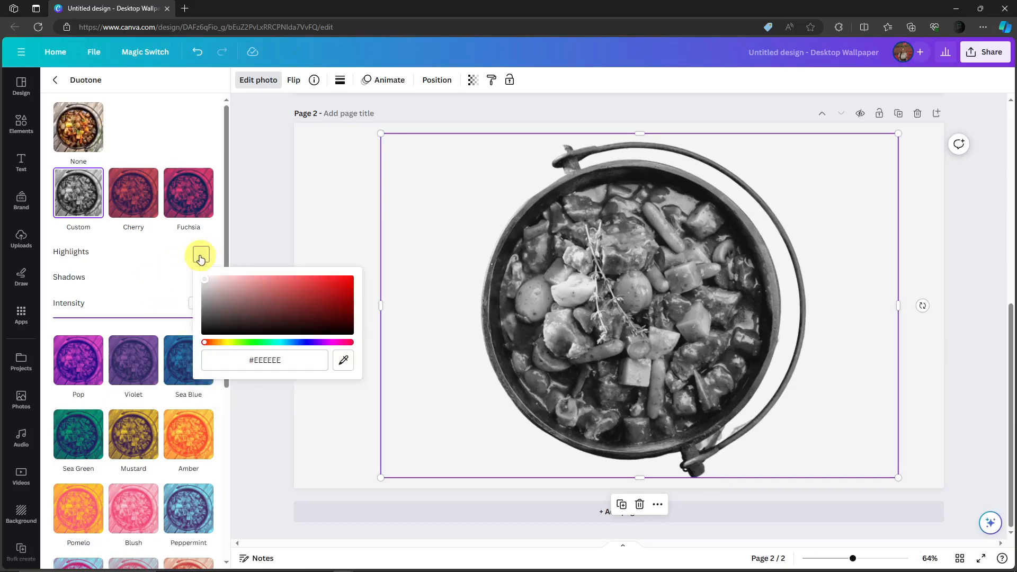
left_click_drag(205, 342, 299, 343)
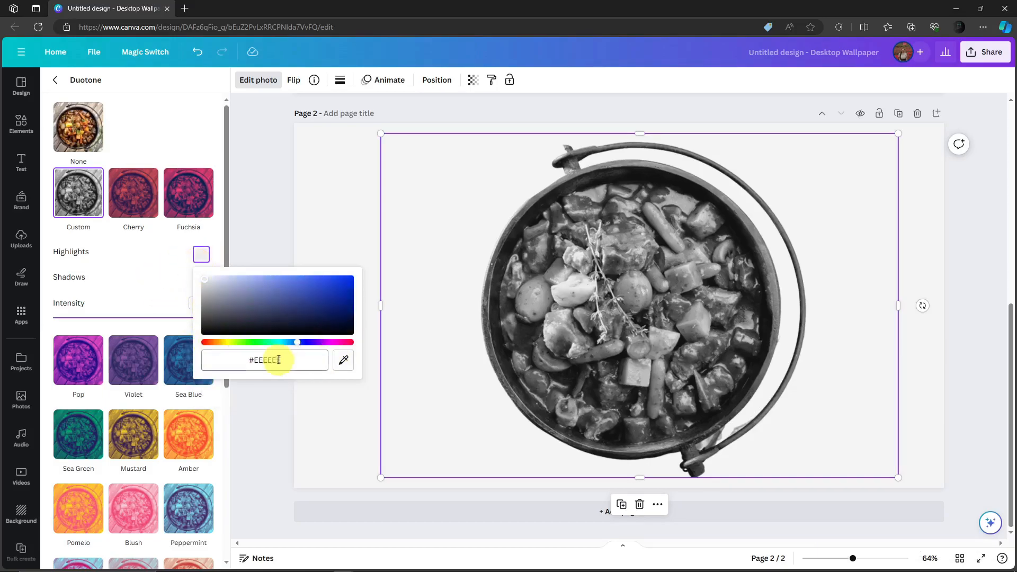
left_click(343, 361)
left_click(189, 196)
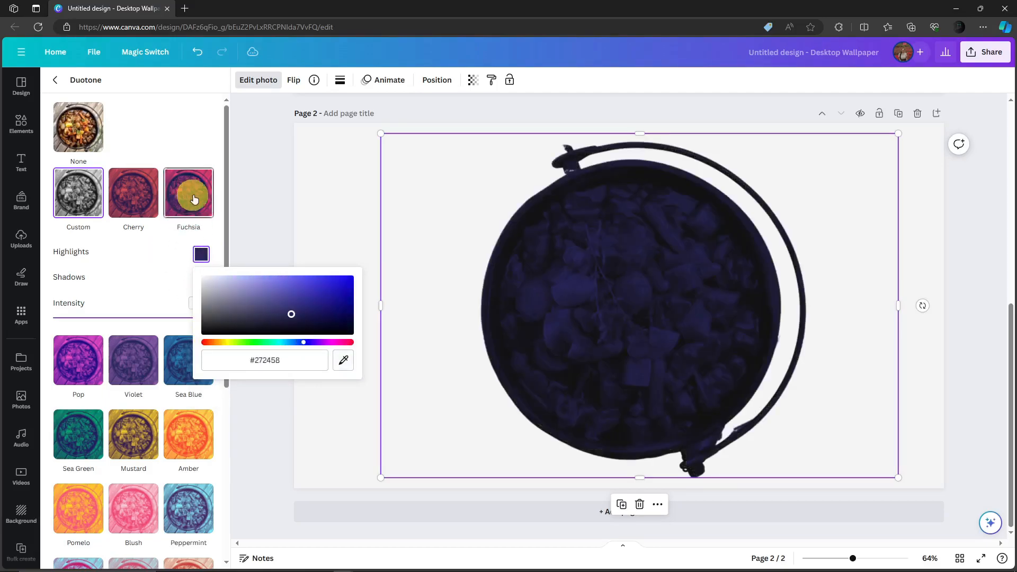
left_click(331, 406)
left_click(272, 449)
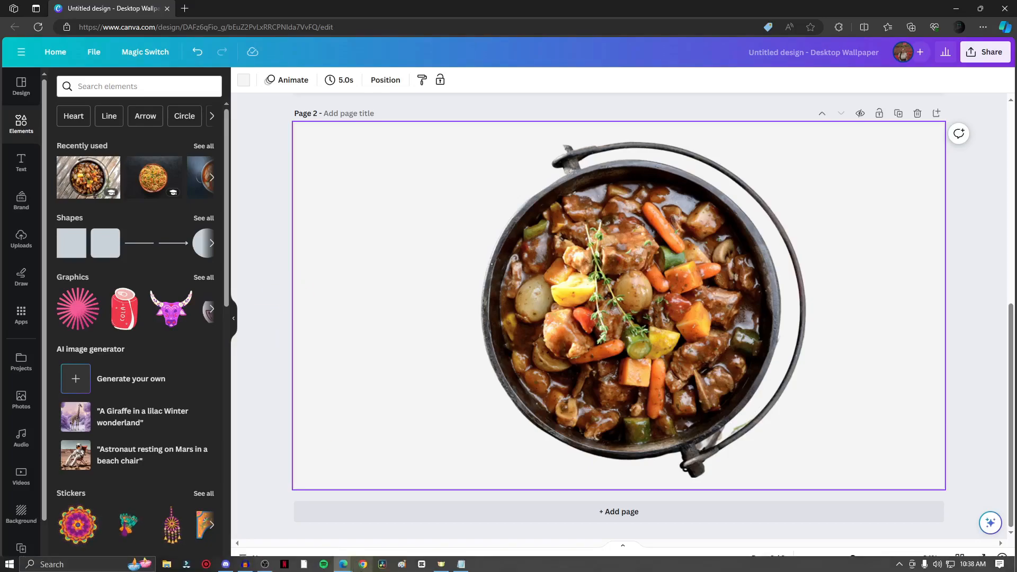
- Delete the color isolation line from the Notepad topic list and return to the design
left_click(461, 564)
left_click_drag(641, 279, 576, 276)
key("BackSpace")
left_click(984, 224)
- Remove the stew pot from page 2 and search the design templates for "frame"
left_click(676, 279)
key("Delete")
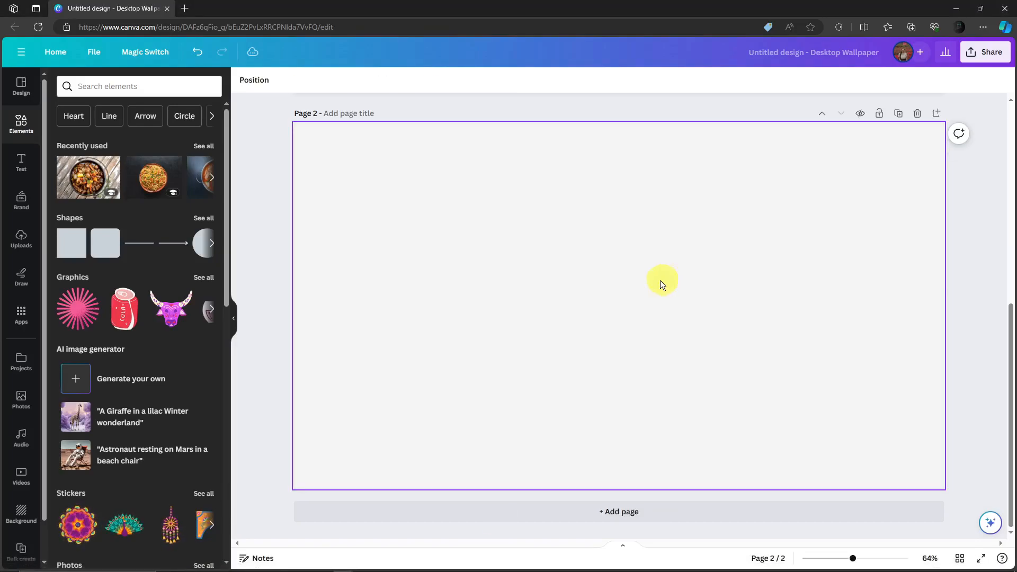
left_click(162, 89)
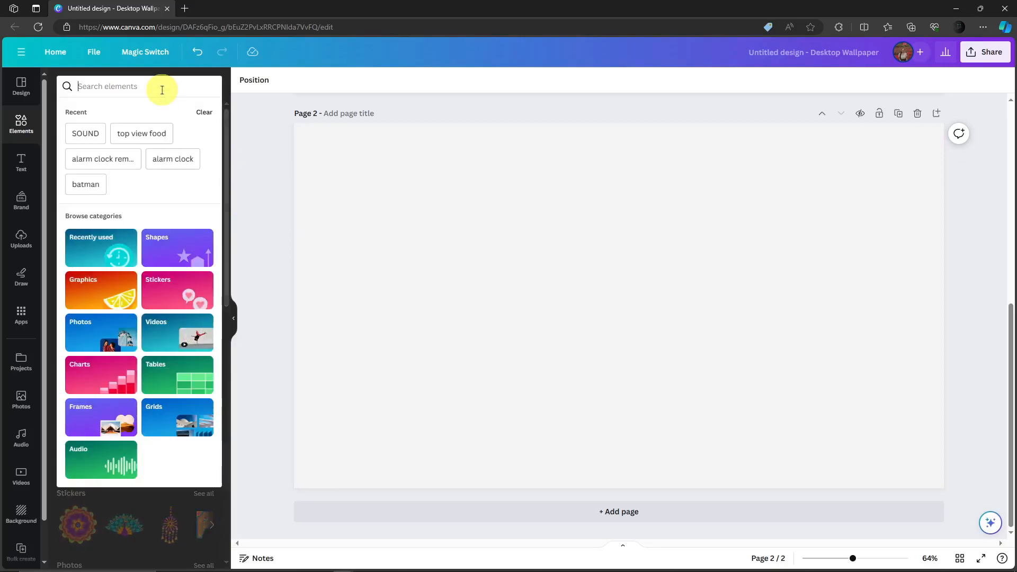
left_click(19, 89)
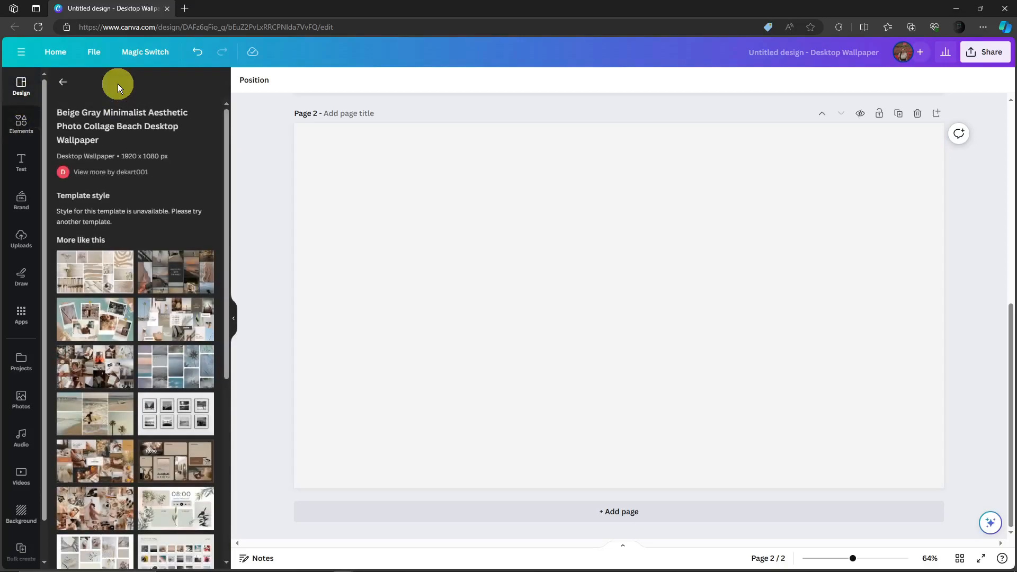
left_click(64, 82)
type("frame")
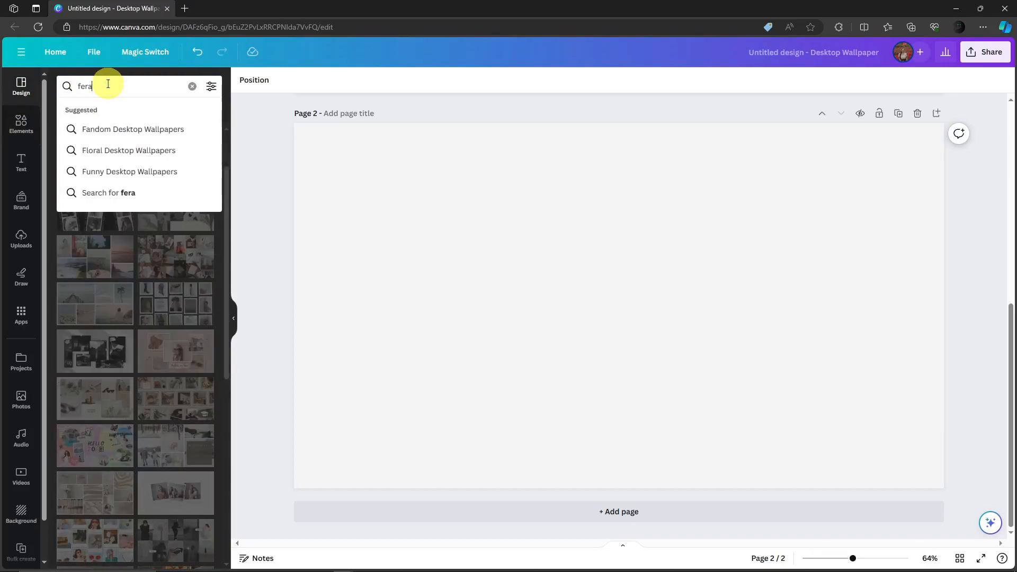
key("Return")
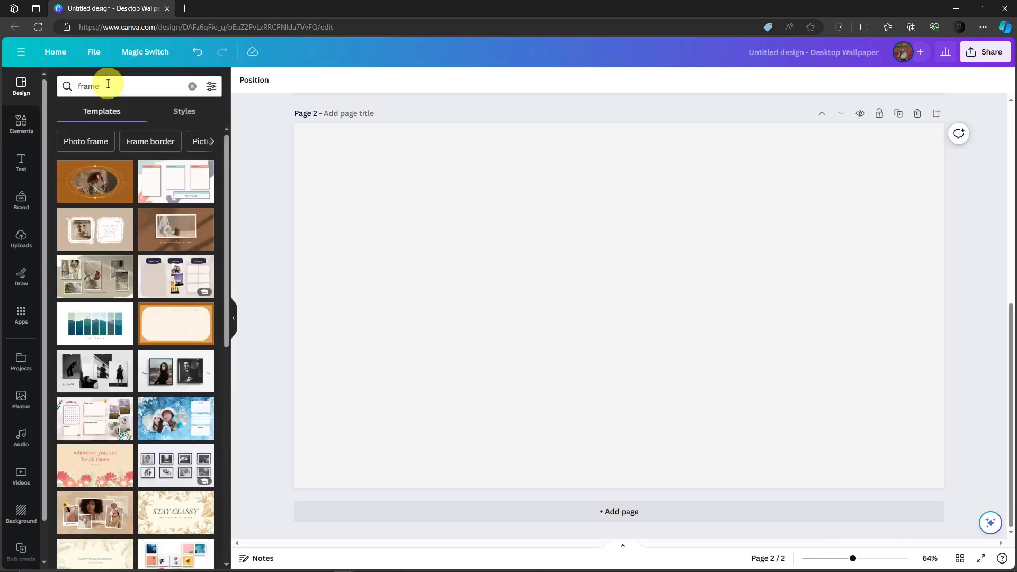
- Apply the Brown Minimal Polaroid wallpaper template to page 2 and fill its photo frame with the recently used stew photo
left_click_drag(170, 227, 412, 209)
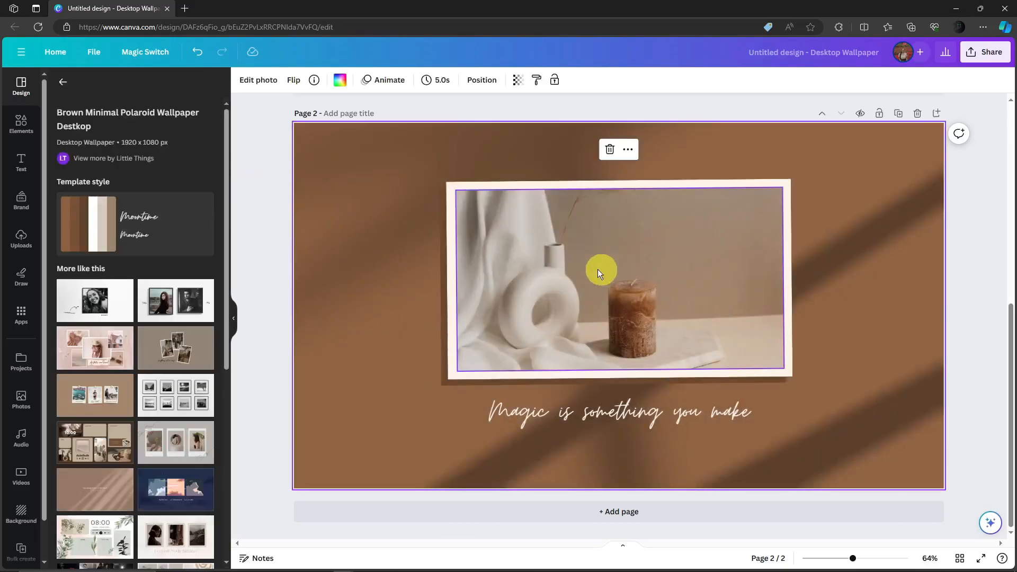
left_click(21, 126)
left_click_drag(88, 177, 529, 214)
left_click(971, 203)
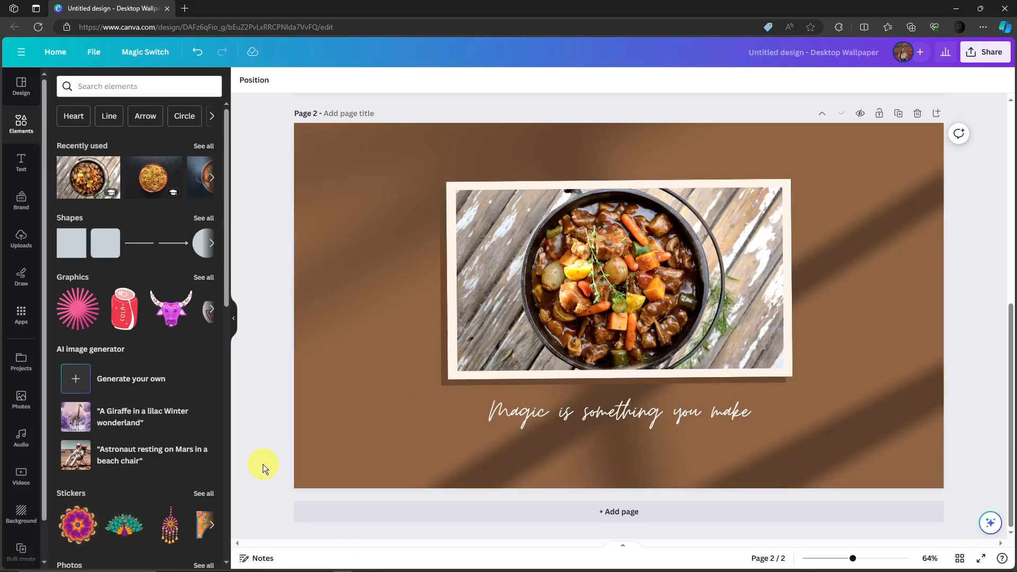
- Delete the "Add Frame" line from the Notepad topic list and return to the design
left_click(461, 562)
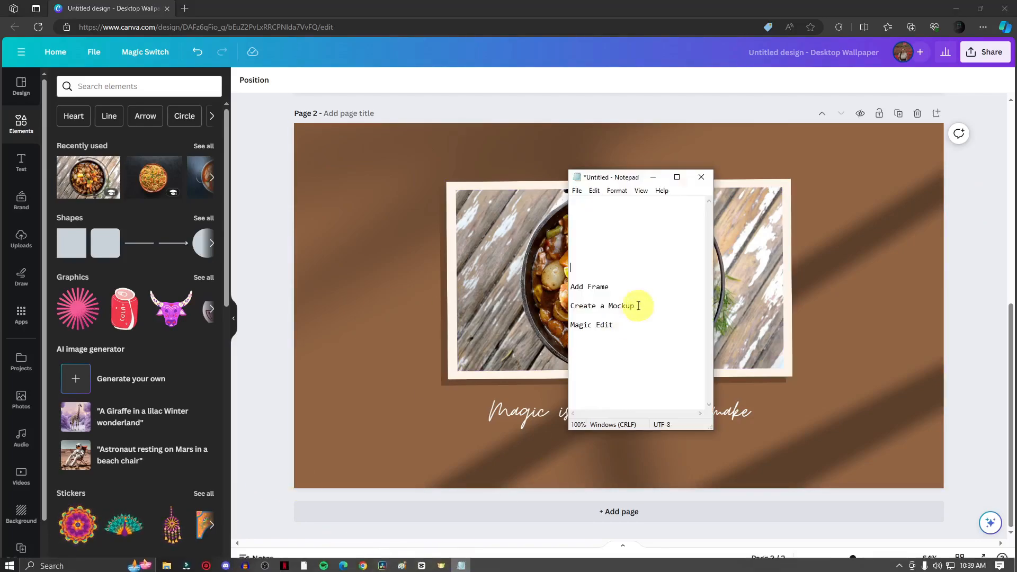
left_click_drag(634, 287, 535, 275)
key("ctrl+x")
left_click_drag(648, 309, 552, 275)
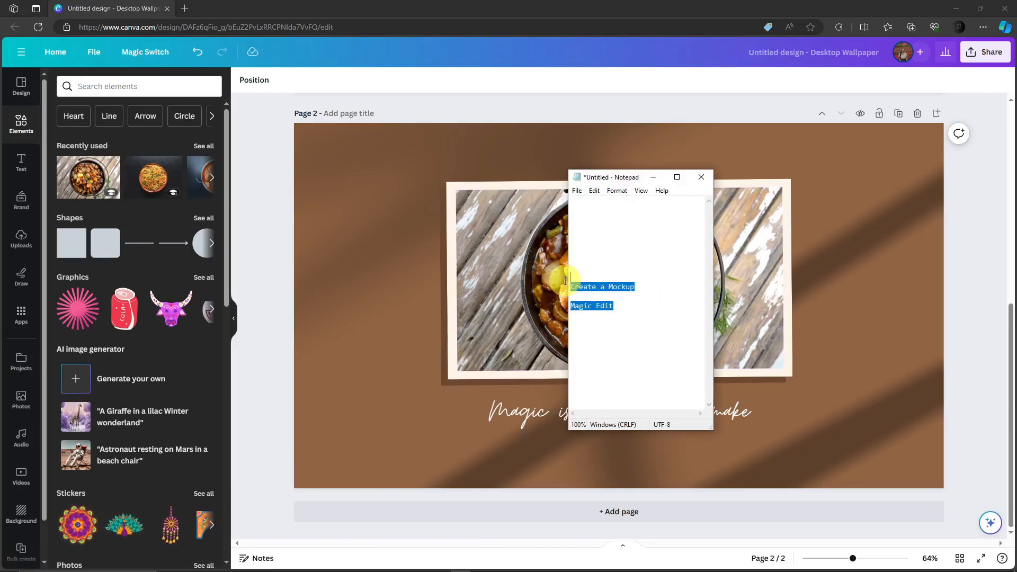
left_click(974, 212)
- Delete page 2 and clear the selected collage content from the remaining page, leaving its five color dots in place
left_click(577, 279)
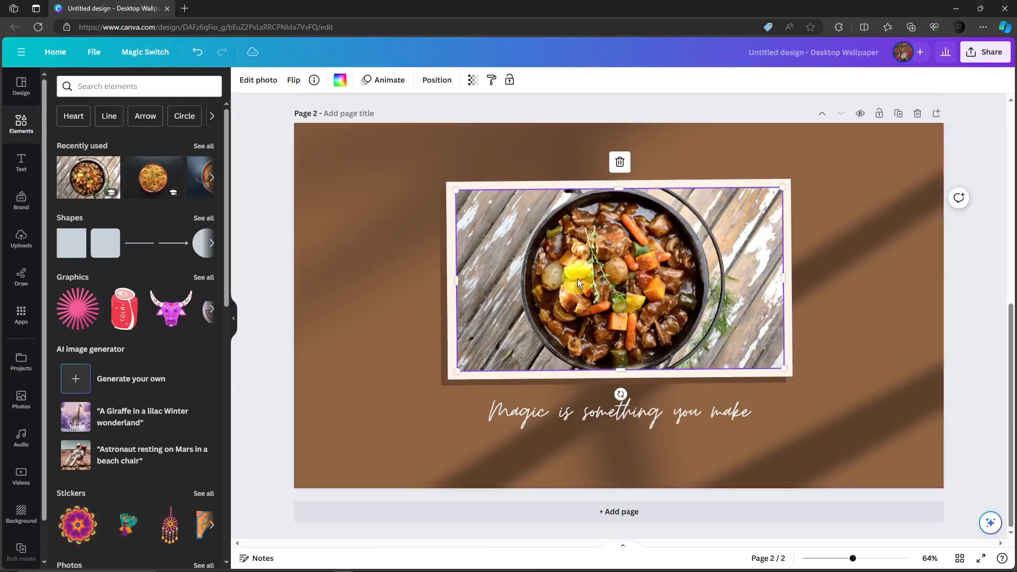
left_click(917, 113)
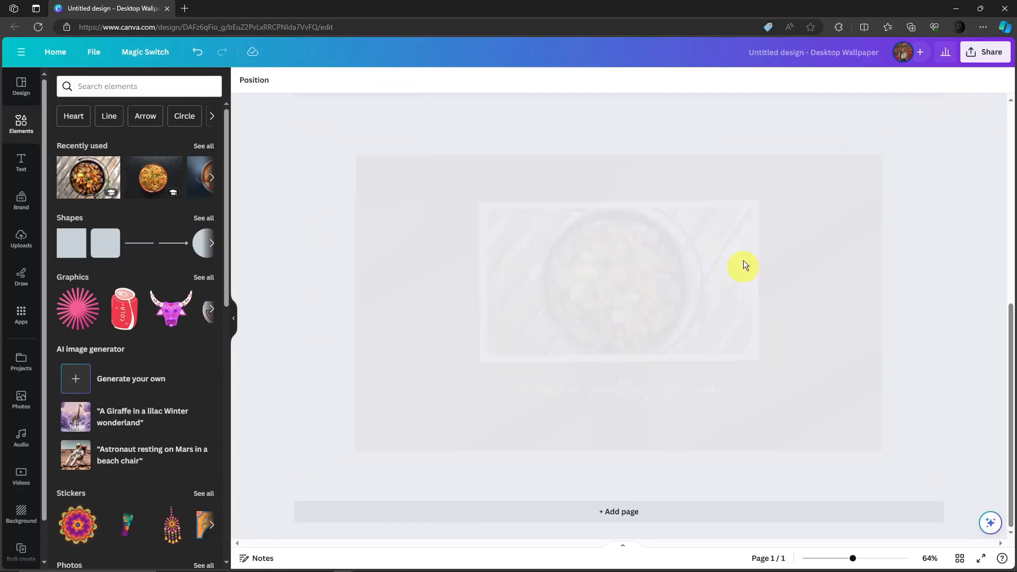
left_click(606, 263)
key("Delete")
left_click(259, 220)
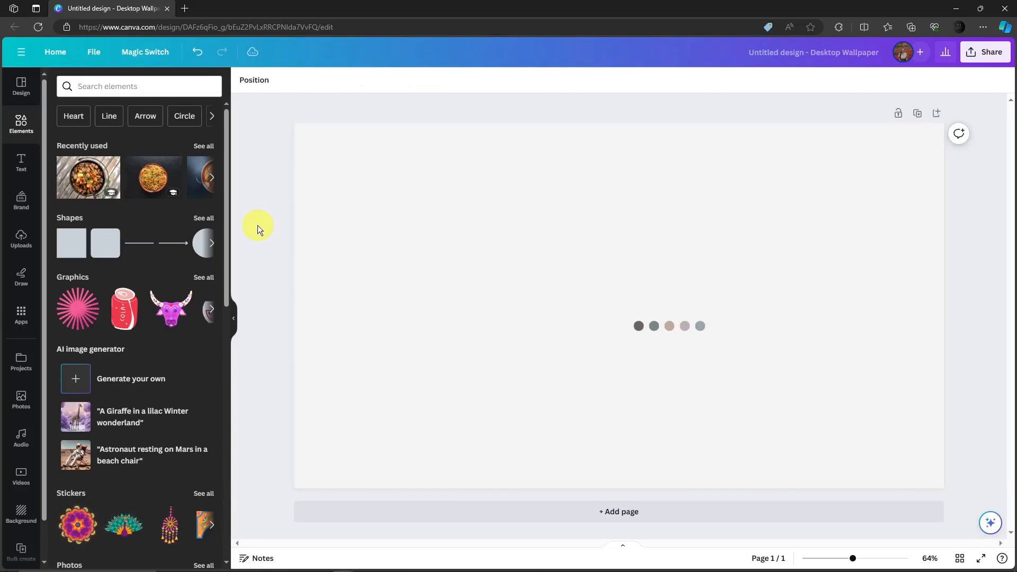
left_click(462, 564)
left_click(462, 564)
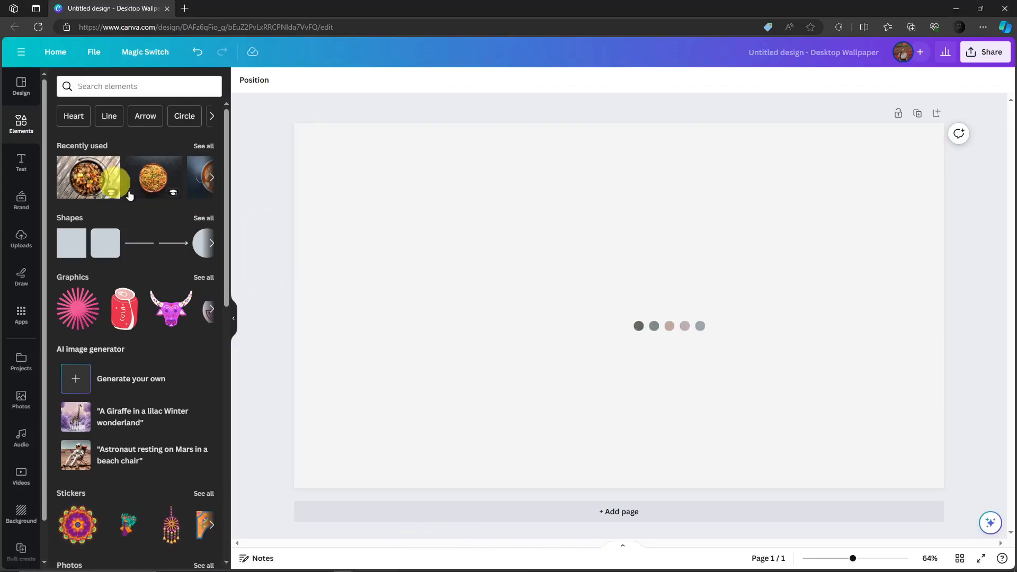
- Place the recently used stew photo on the page and move it near the center
left_click(21, 84)
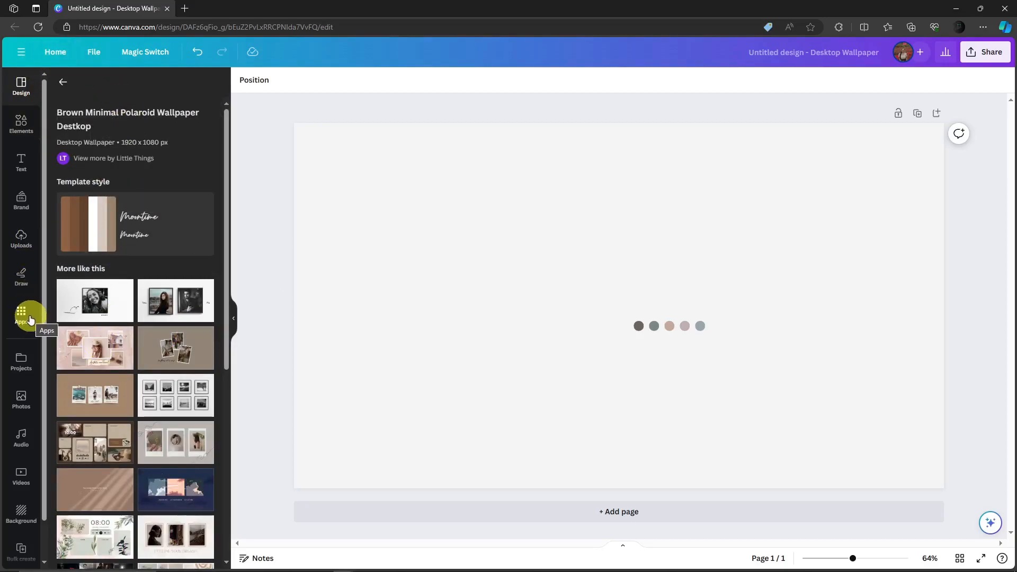
left_click(23, 119)
scroll(26, 355, "down", 1)
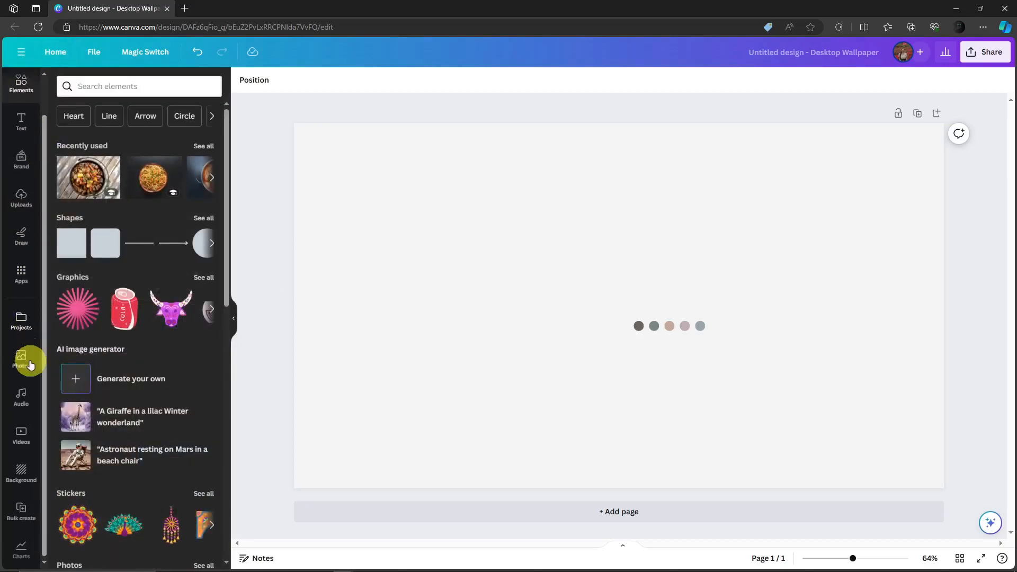
scroll(32, 175, "up", 1)
left_click_drag(87, 178, 291, 130)
left_click_drag(450, 149, 539, 180)
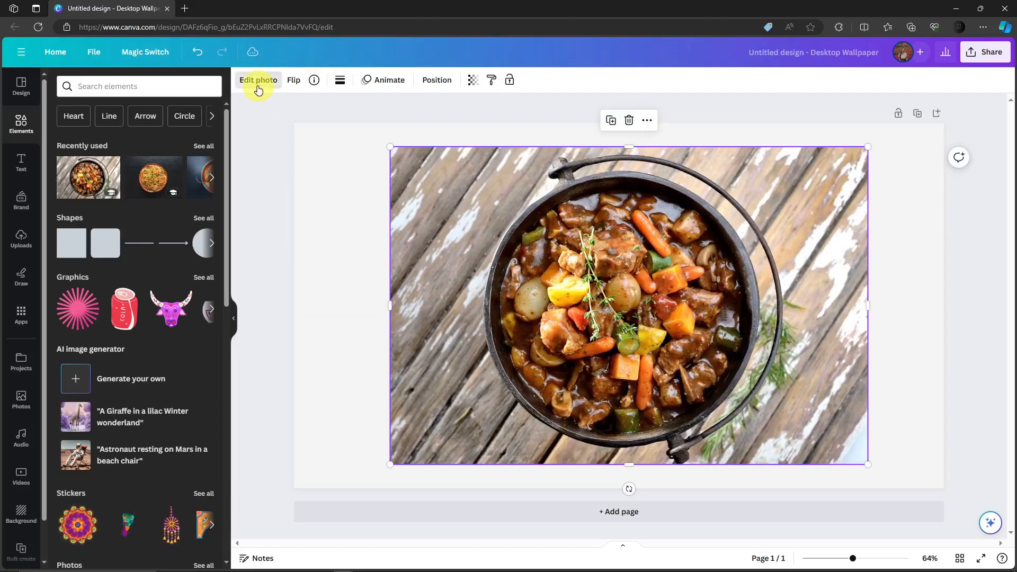
- Open the Mockups app for the stew photo and add the apparel mockup of a man in a white T-shirt
left_click(258, 80)
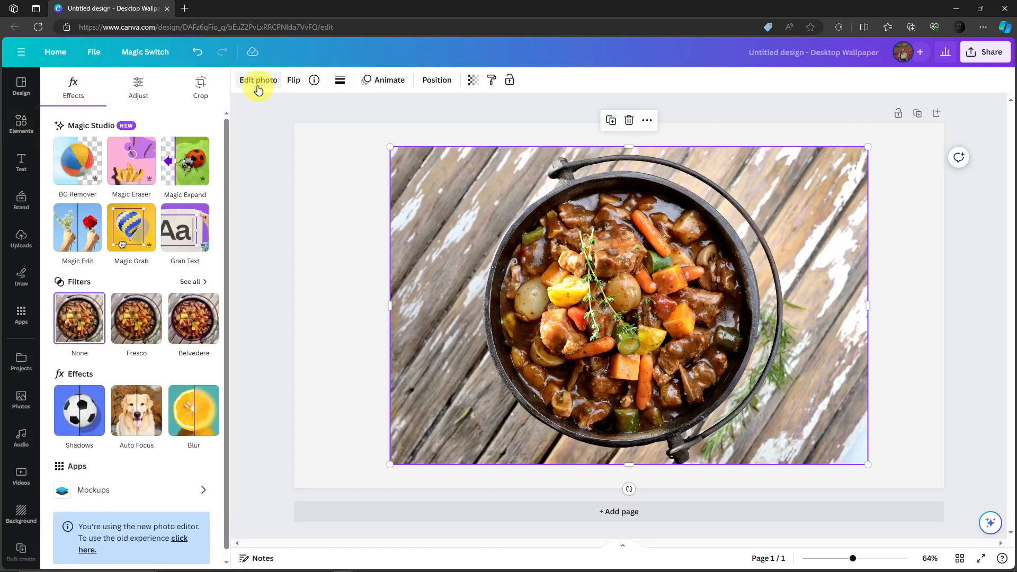
left_click(99, 497)
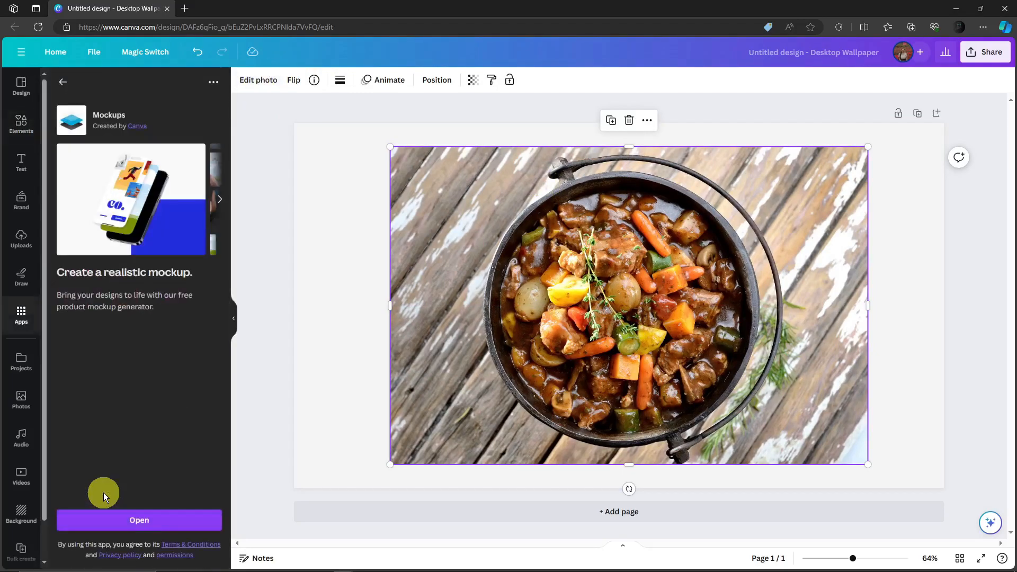
left_click(136, 519)
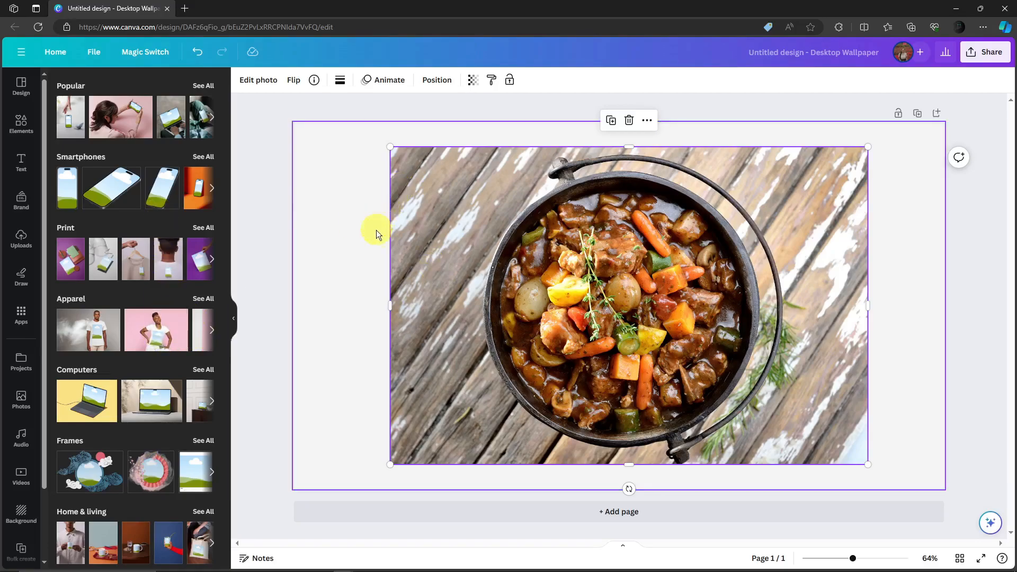
left_click(79, 326)
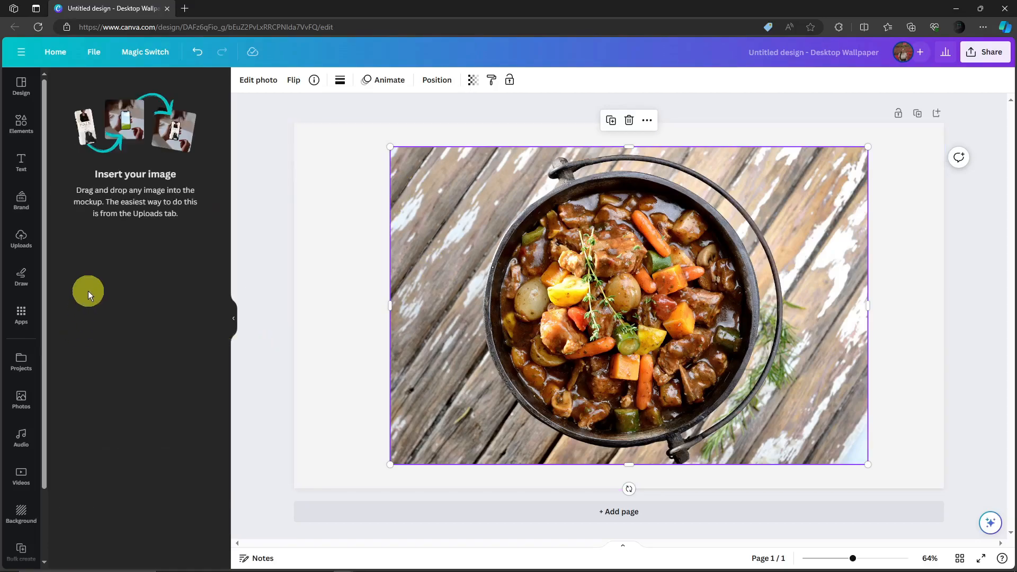
- Separate the two images, moving the T-shirt mockup to the page's upper left and the stew photo to its right
left_click_drag(622, 278, 499, 217)
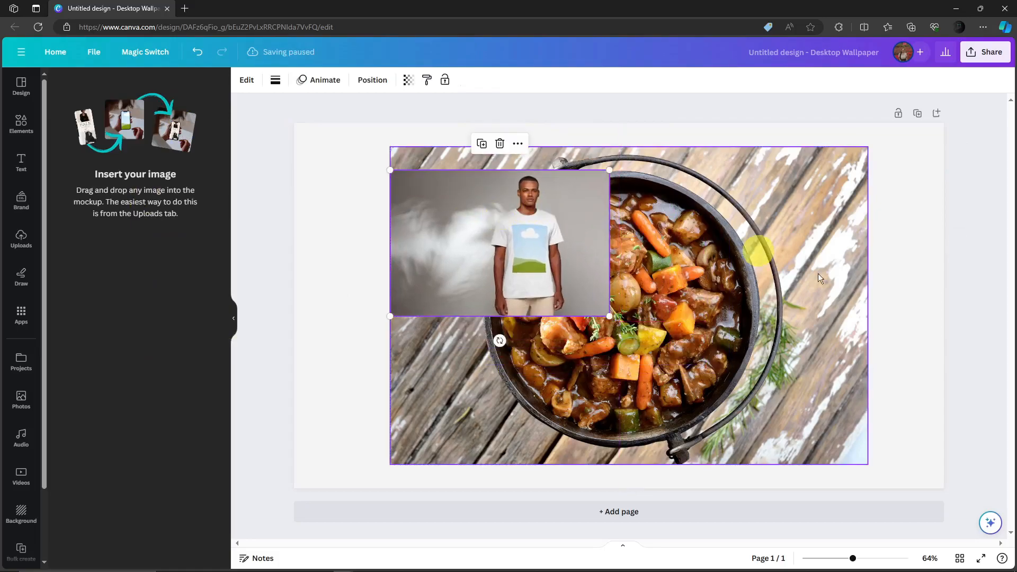
left_click_drag(758, 251, 987, 333)
left_click(528, 246)
left_click_drag(529, 245, 469, 218)
- Reposition the T-shirt mockup near the page's upper-left corner and the stew photo toward the lower right, leaving the mockup selected
left_click_drag(832, 355, 479, 220)
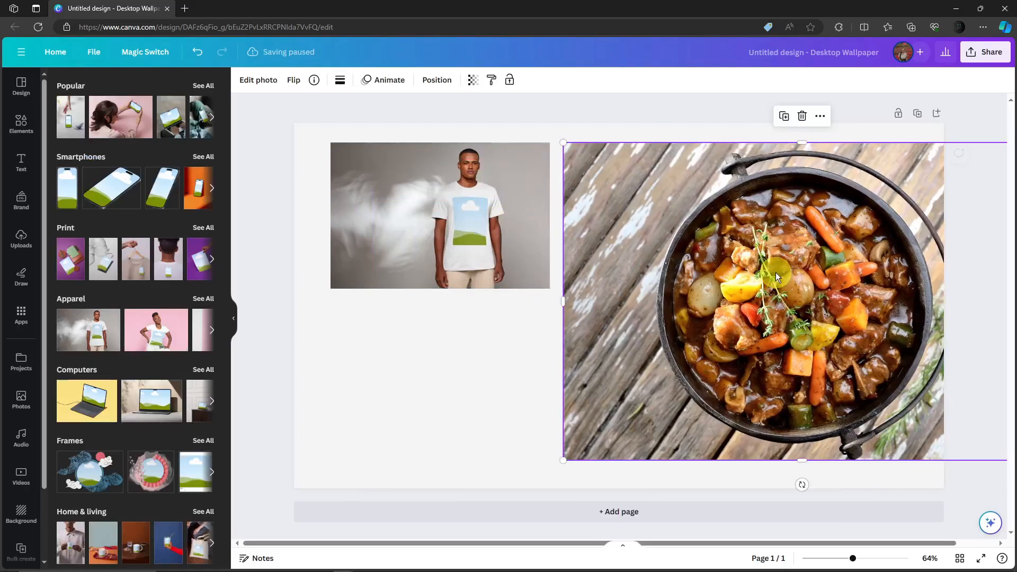
left_click_drag(401, 235, 385, 221)
left_click_drag(753, 265, 221, 262)
left_click(471, 222)
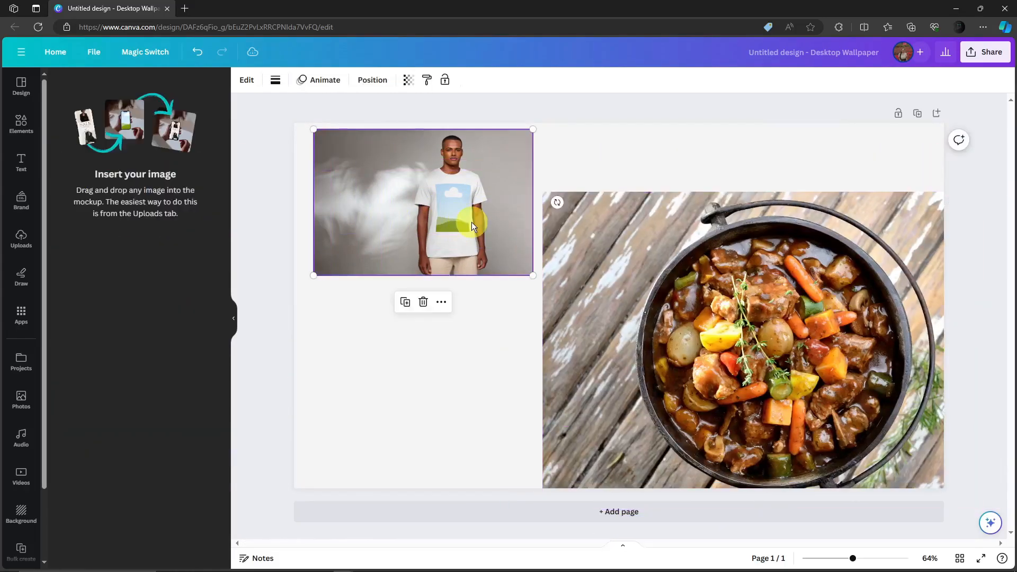
right_click(705, 319)
left_click(428, 316)
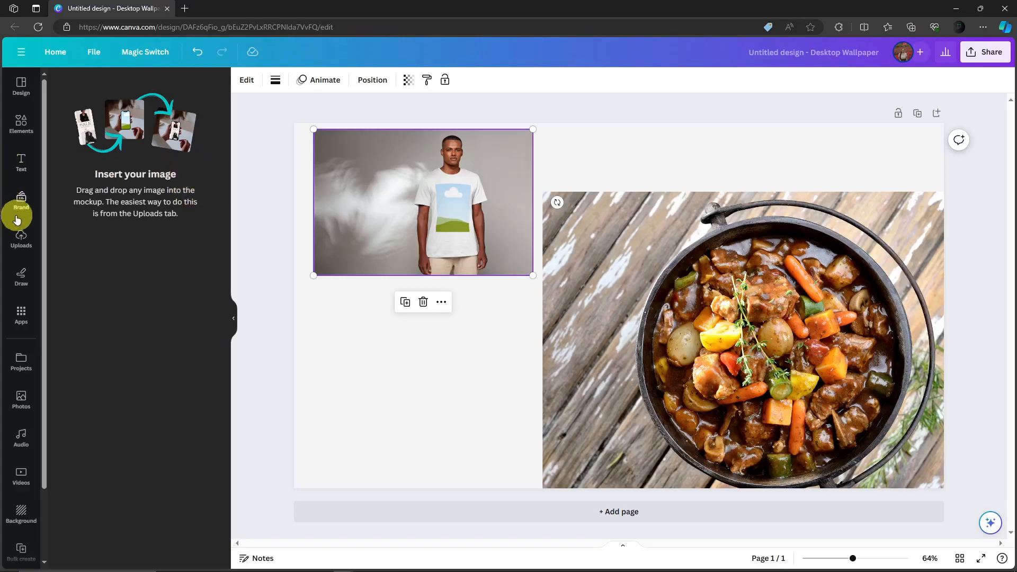
- Insert the uploaded Batman image into the T-shirt mockup and enlarge the mockup to fill most of the page
left_click(21, 237)
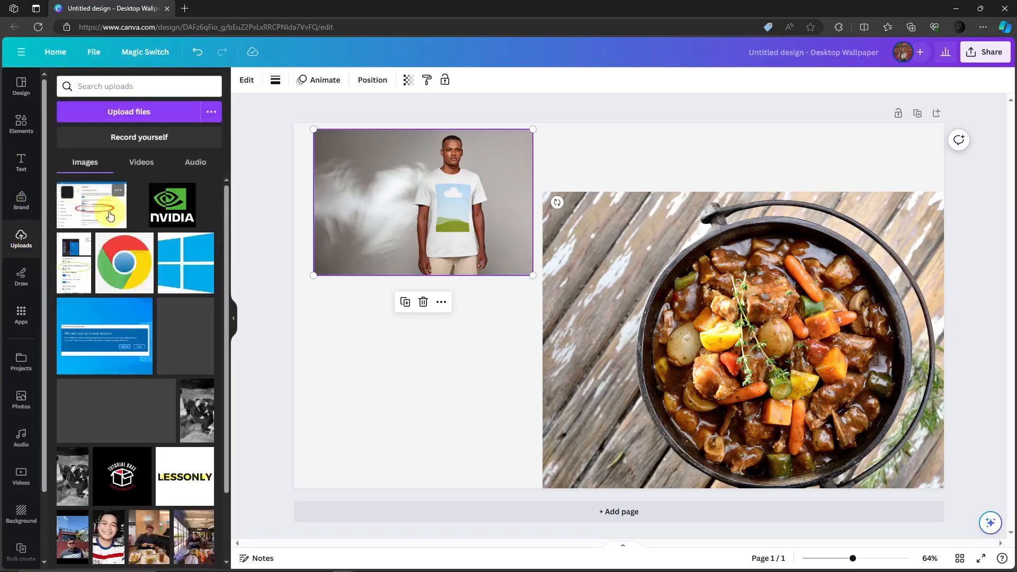
scroll(134, 394, "down", 1)
left_click_drag(130, 342, 816, 263)
left_click(531, 262)
left_click_drag(533, 277, 824, 428)
left_click_drag(987, 256, 987, 256)
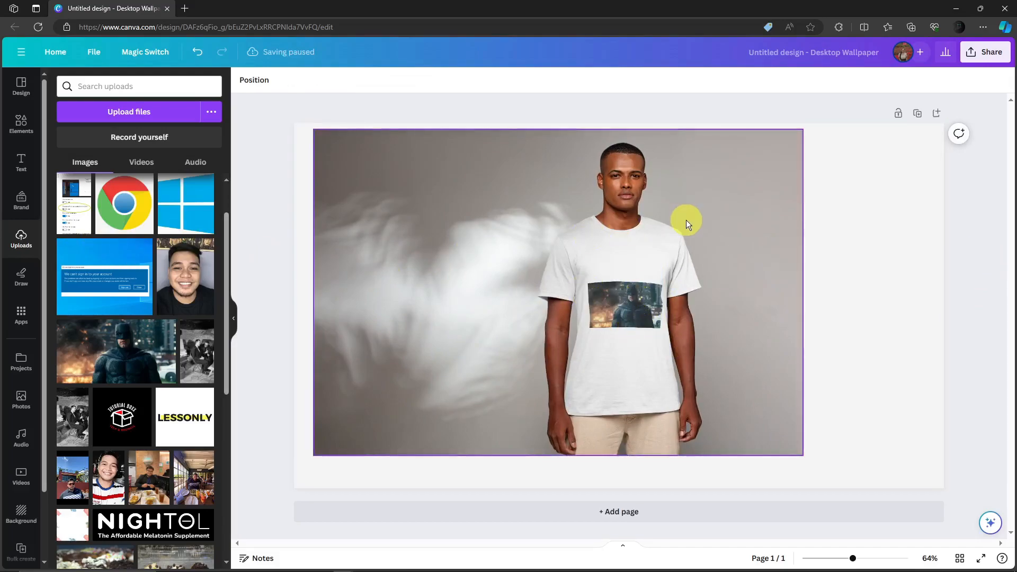
- Browse the remaining uploads and the design templates, and move the enlarged T-shirt mockup toward the center of the page
scroll(138, 371, "down", 1)
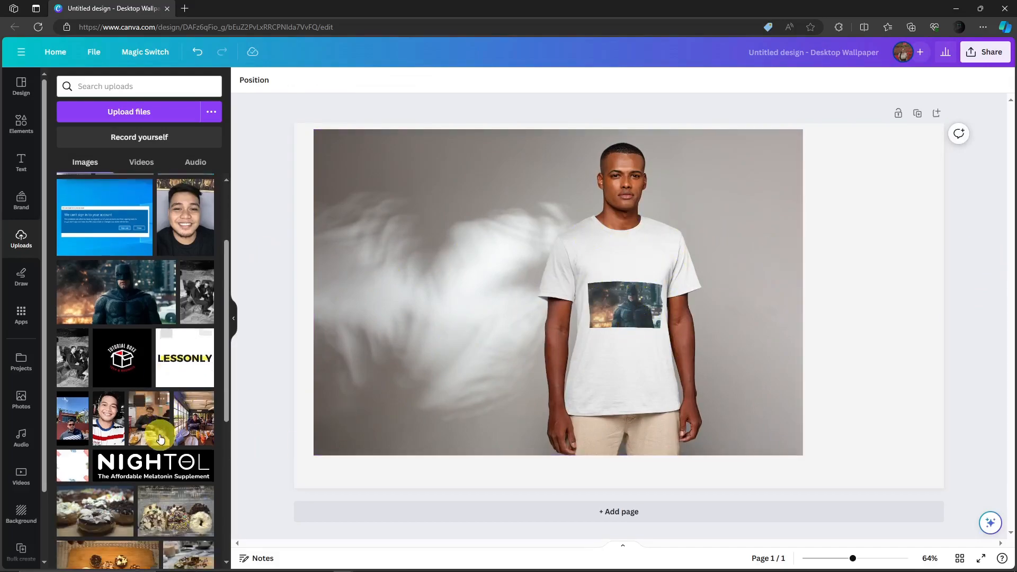
scroll(159, 431, "up", 3)
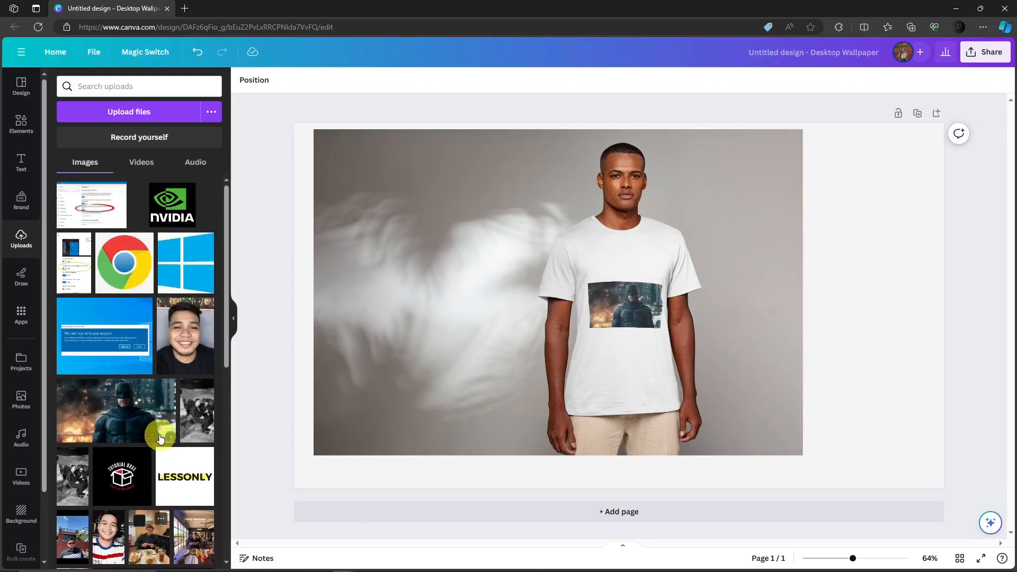
left_click(21, 85)
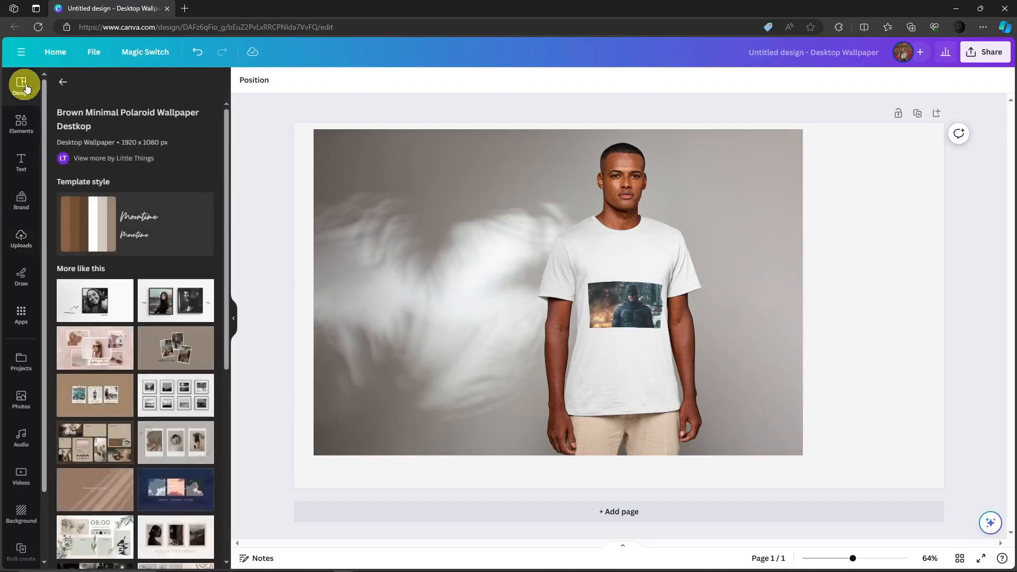
left_click_drag(641, 236, 668, 266)
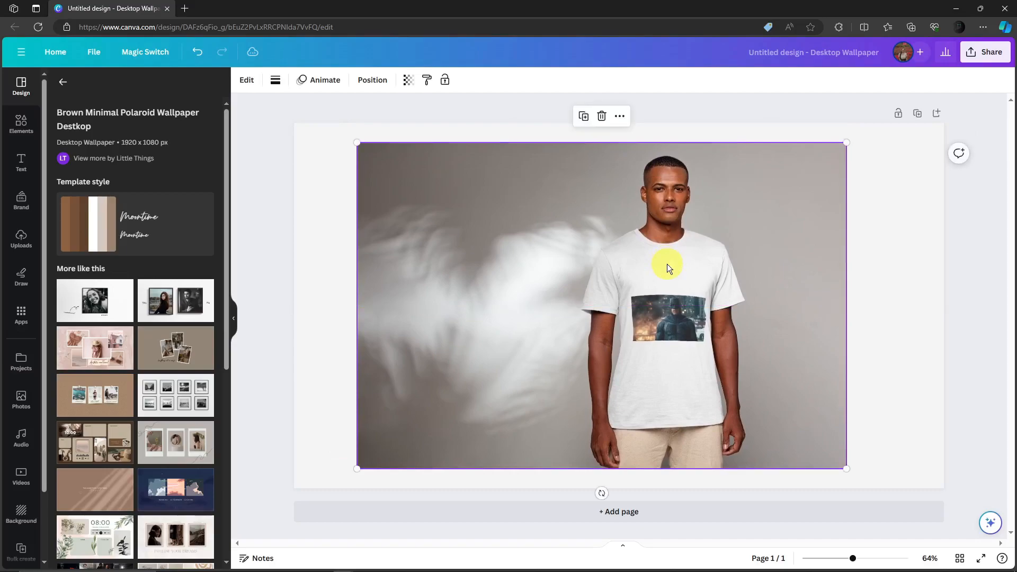
- Switch to Notepad, remove the "Create a Mockup" entry from the checklist and return to the Canva design
left_click(461, 564)
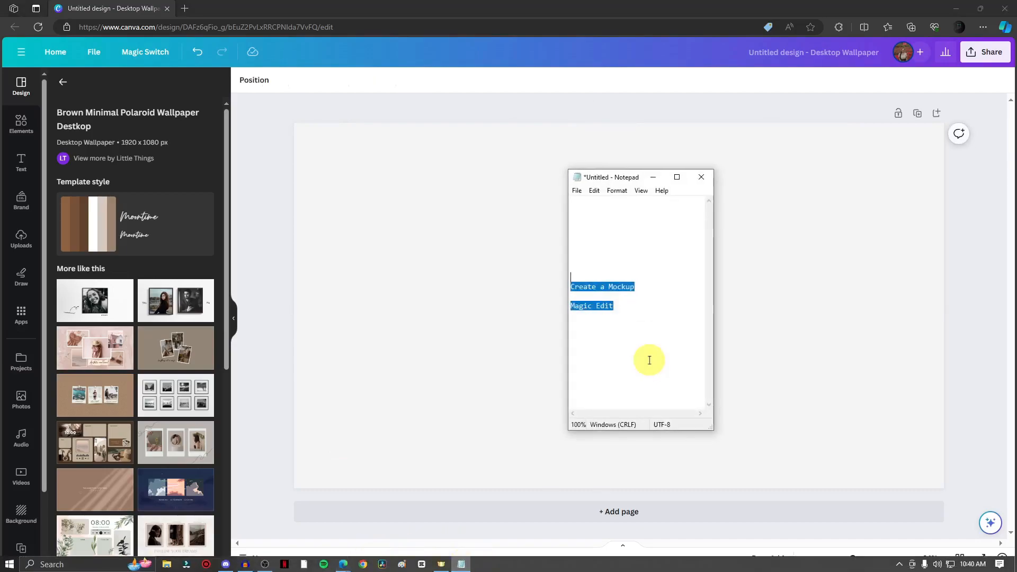
left_click_drag(642, 282, 545, 288)
key("ctrl+x")
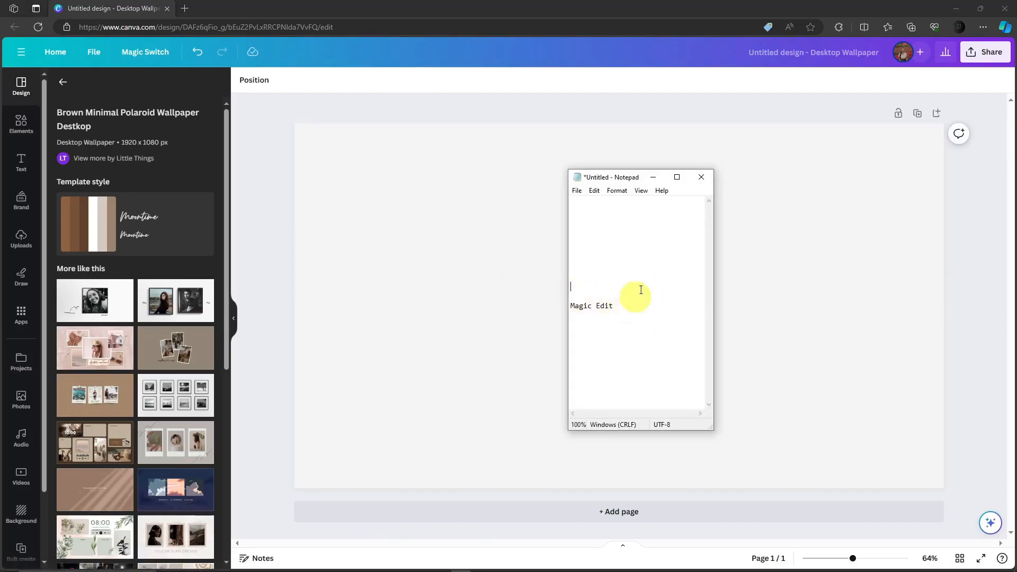
left_click(654, 177)
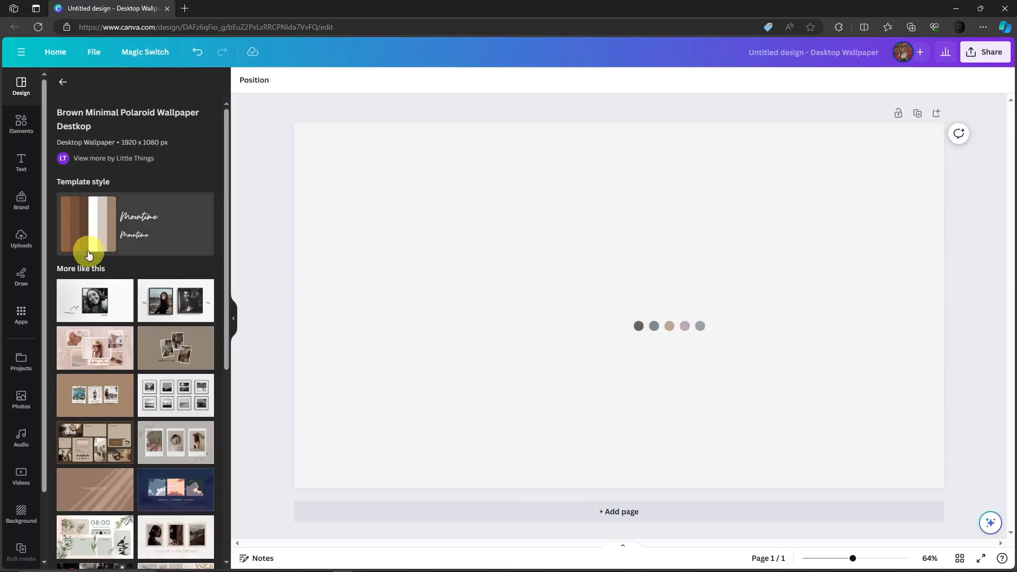
- Place the recently used stew photo on the empty page and enlarge it from the upper-left corner to cover the page
left_click(21, 124)
left_click_drag(90, 178, 363, 164)
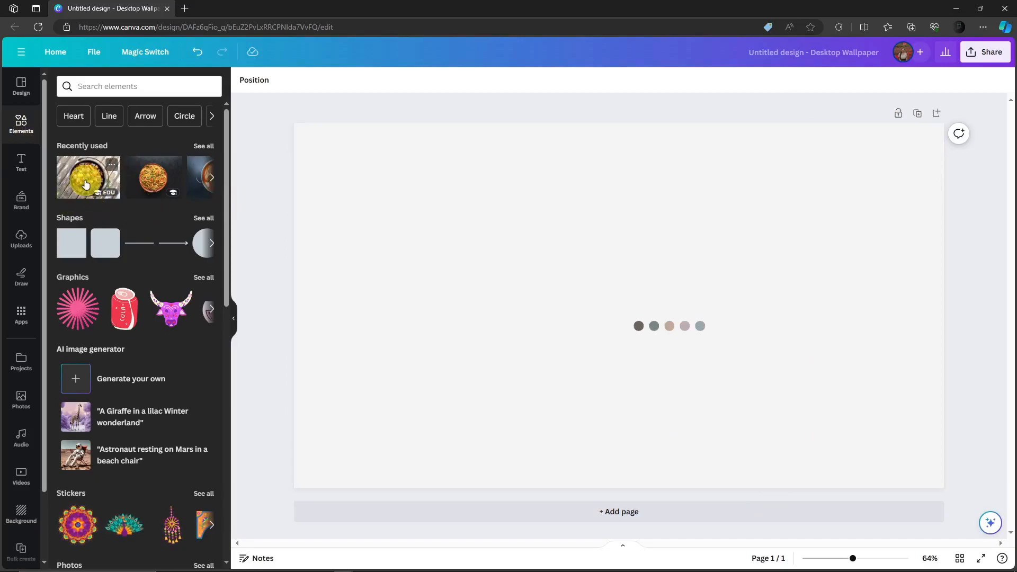
left_click_drag(554, 236, 478, 227)
left_click_drag(733, 418, 969, 500)
left_click(461, 565)
left_click(461, 564)
- Open Magic Edit for the stew photo and brush over the whole pot, including its handle, with brush size 20
left_click(268, 151)
left_click(383, 173)
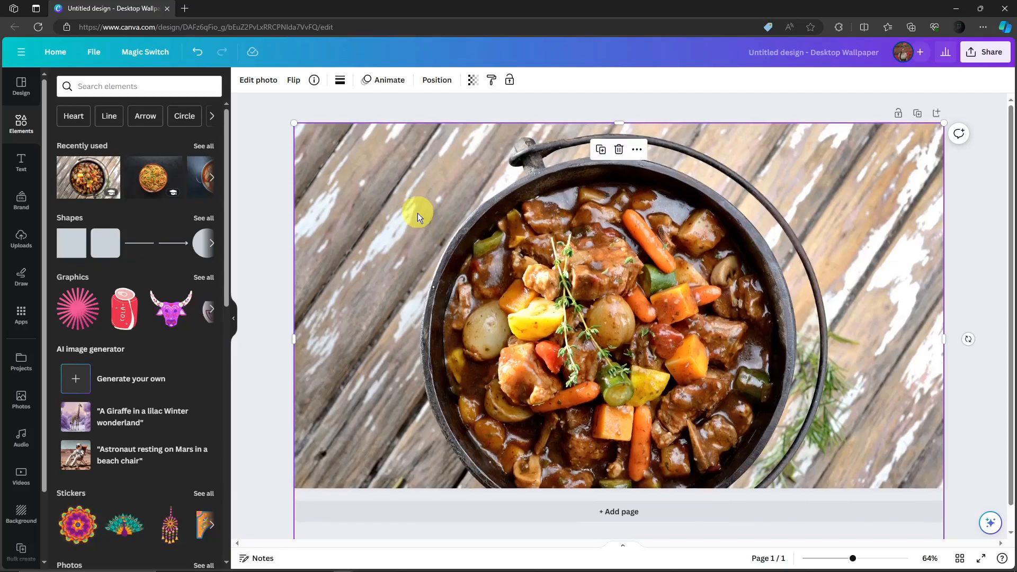
left_click(258, 80)
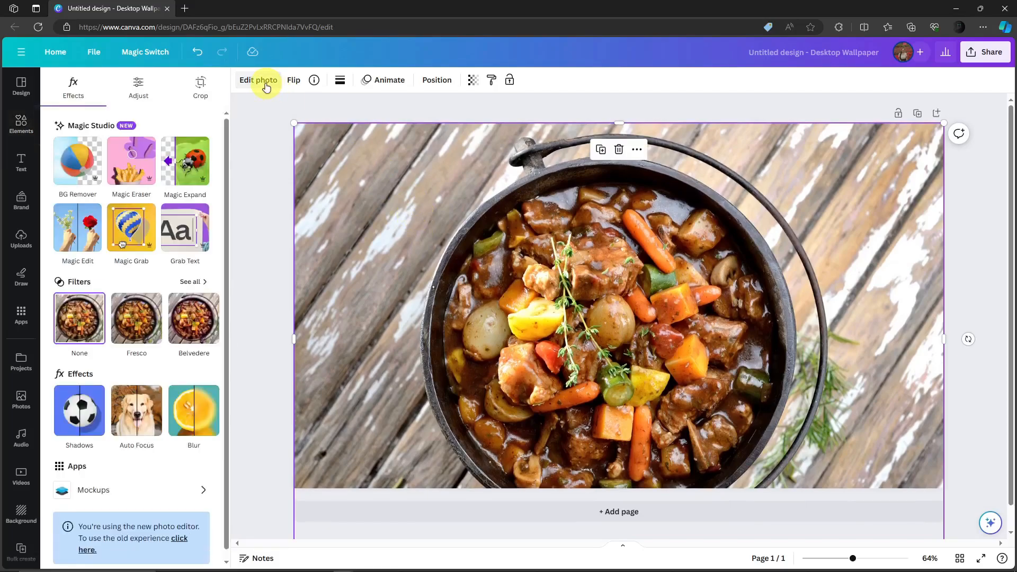
left_click(77, 238)
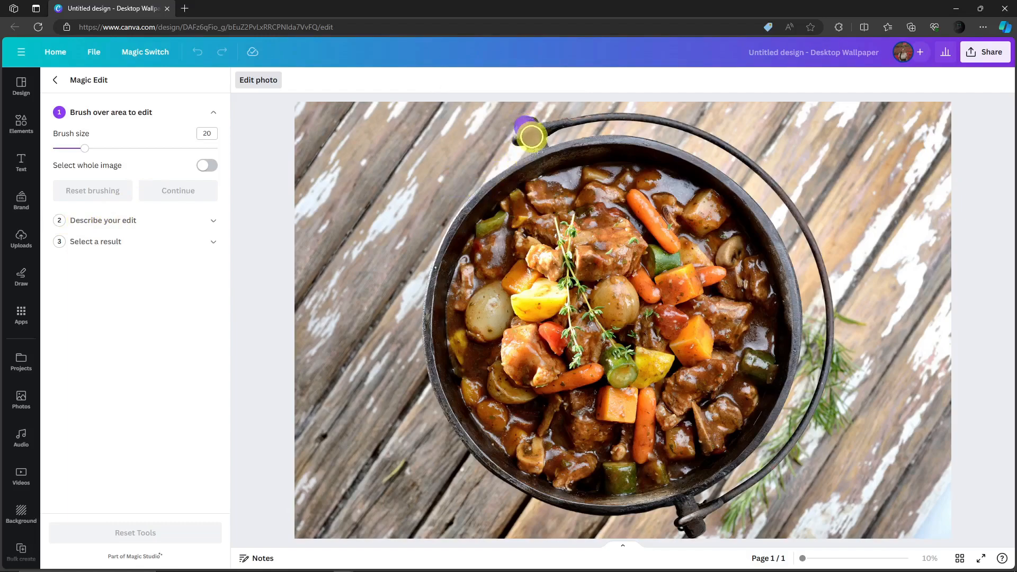
mouse_move(533, 154)
left_mouse_down()
mouse_move(468, 210)
mouse_move(431, 290)
mouse_move(446, 397)
mouse_move(468, 435)
mouse_move(515, 481)
mouse_move(701, 518)
mouse_move(790, 449)
mouse_move(825, 354)
mouse_move(822, 274)
mouse_move(805, 224)
mouse_move(735, 147)
mouse_move(681, 124)
mouse_move(556, 117)
mouse_move(528, 141)
mouse_move(675, 157)
mouse_move(753, 219)
mouse_move(792, 292)
mouse_move(794, 326)
mouse_move(756, 443)
mouse_move(682, 496)
mouse_move(569, 501)
mouse_move(478, 435)
mouse_move(465, 395)
mouse_move(454, 248)
mouse_move(617, 156)
mouse_move(683, 179)
mouse_move(734, 218)
mouse_move(765, 390)
mouse_move(759, 248)
mouse_move(773, 297)
mouse_move(749, 408)
mouse_move(695, 463)
mouse_move(759, 416)
mouse_move(663, 475)
mouse_move(579, 492)
mouse_move(481, 220)
mouse_move(512, 445)
mouse_move(486, 426)
mouse_move(452, 313)
mouse_move(494, 353)
mouse_move(505, 235)
mouse_move(489, 297)
mouse_move(571, 254)
mouse_move(582, 177)
mouse_move(496, 380)
mouse_move(577, 283)
mouse_move(621, 174)
mouse_move(527, 343)
mouse_move(568, 340)
mouse_move(502, 329)
mouse_move(533, 352)
mouse_move(578, 360)
mouse_move(658, 221)
mouse_move(667, 258)
mouse_move(701, 239)
mouse_move(706, 252)
mouse_move(726, 241)
mouse_move(752, 325)
mouse_move(733, 398)
mouse_move(706, 334)
mouse_move(701, 433)
mouse_move(666, 497)
mouse_move(575, 416)
mouse_move(593, 347)
mouse_move(550, 466)
mouse_move(440, 335)
mouse_move(588, 479)
mouse_move(709, 327)
mouse_move(670, 332)
mouse_move(656, 319)
mouse_move(624, 393)
mouse_move(645, 425)
mouse_move(699, 388)
mouse_move(711, 404)
mouse_move(654, 301)
left_mouse_up()
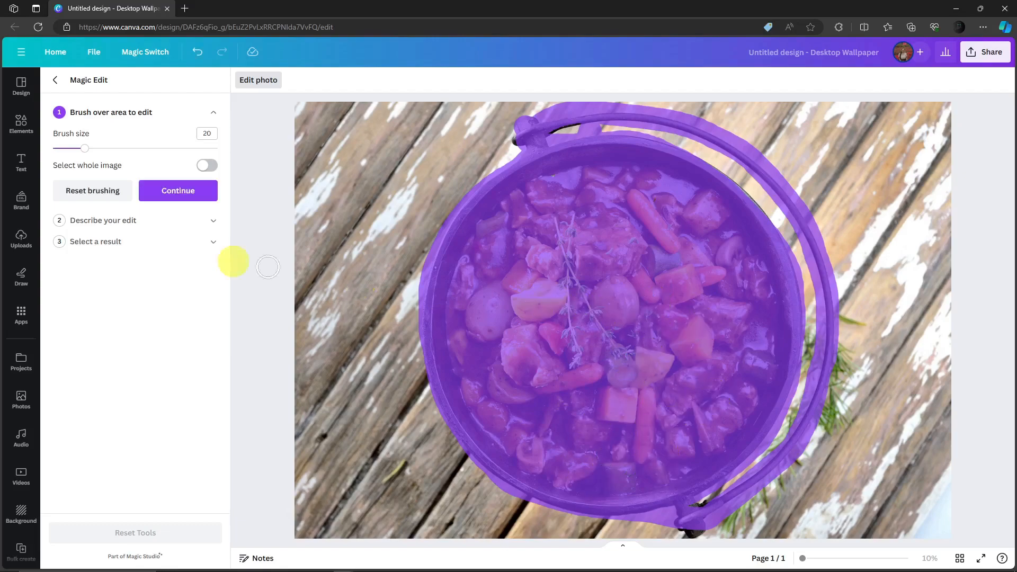
- Describe the edit for the brushed area as "I want to add flowers." and generate the results
left_click(179, 197)
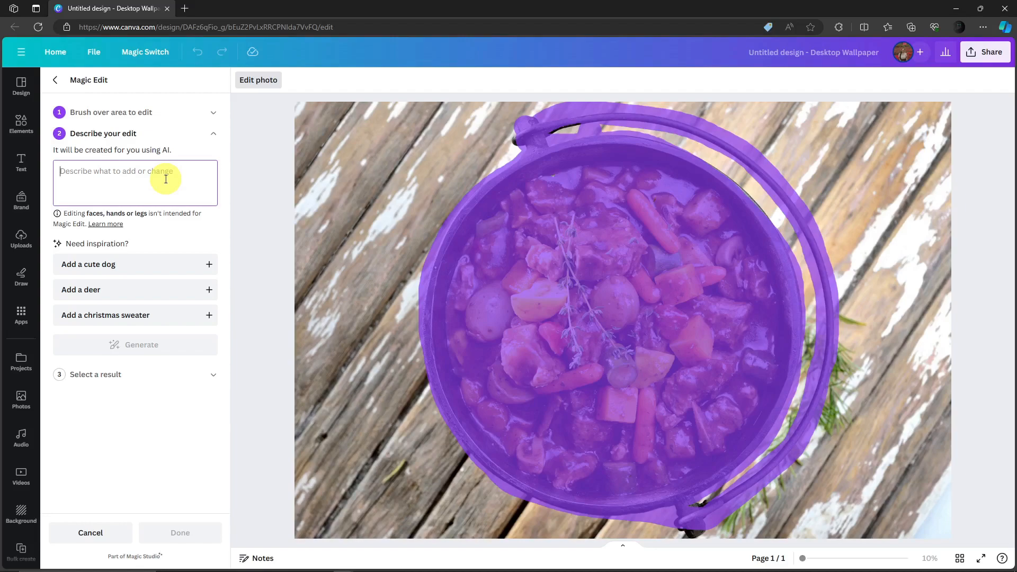
type("I want to add flowers.")
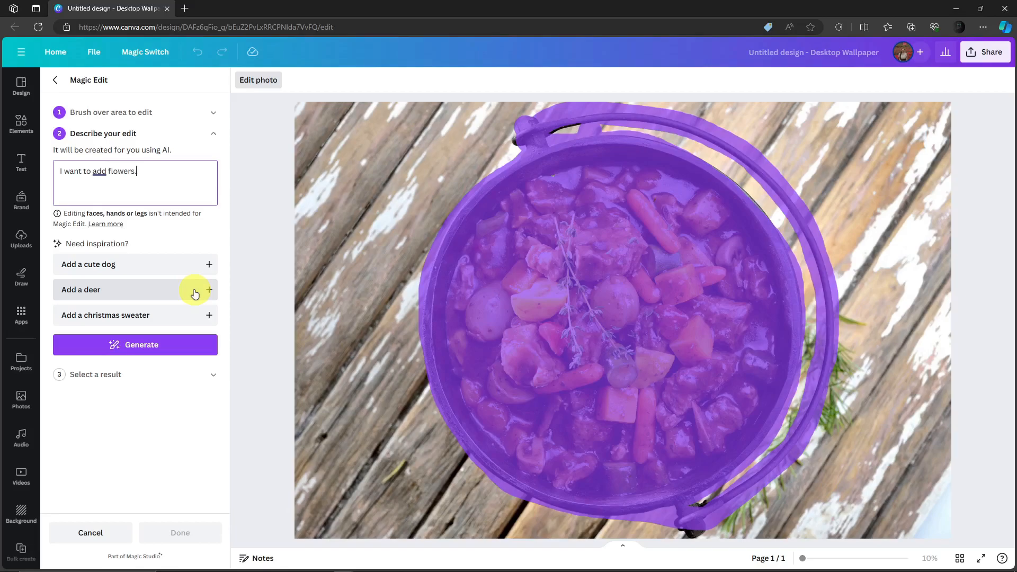
left_click(151, 345)
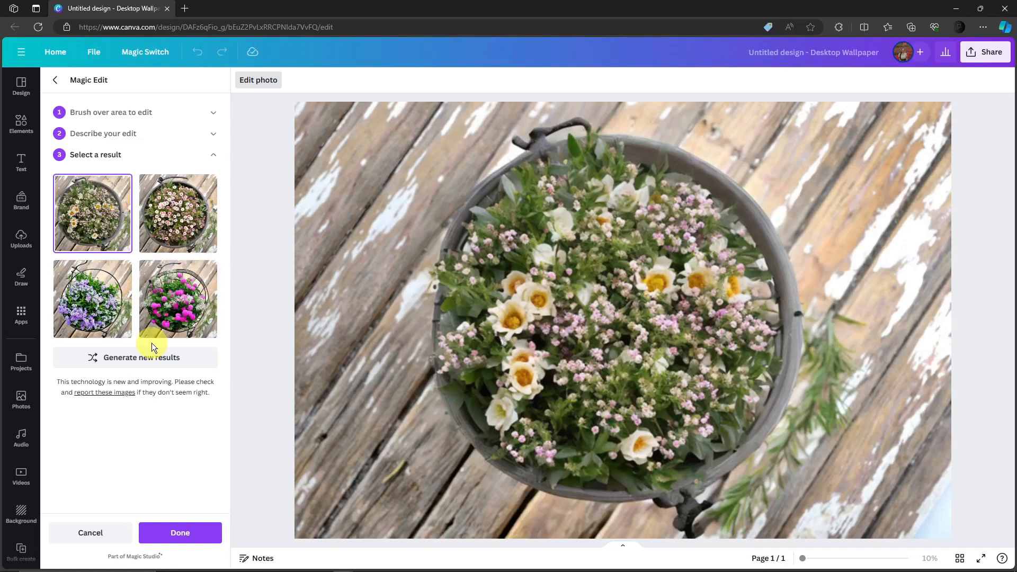
- Compare the four generated flower results on the photo and return to the first one
left_click(174, 231)
left_click(91, 225)
left_click(92, 297)
left_click(170, 291)
left_click(113, 251)
left_click(92, 288)
left_click(169, 284)
left_click(102, 219)
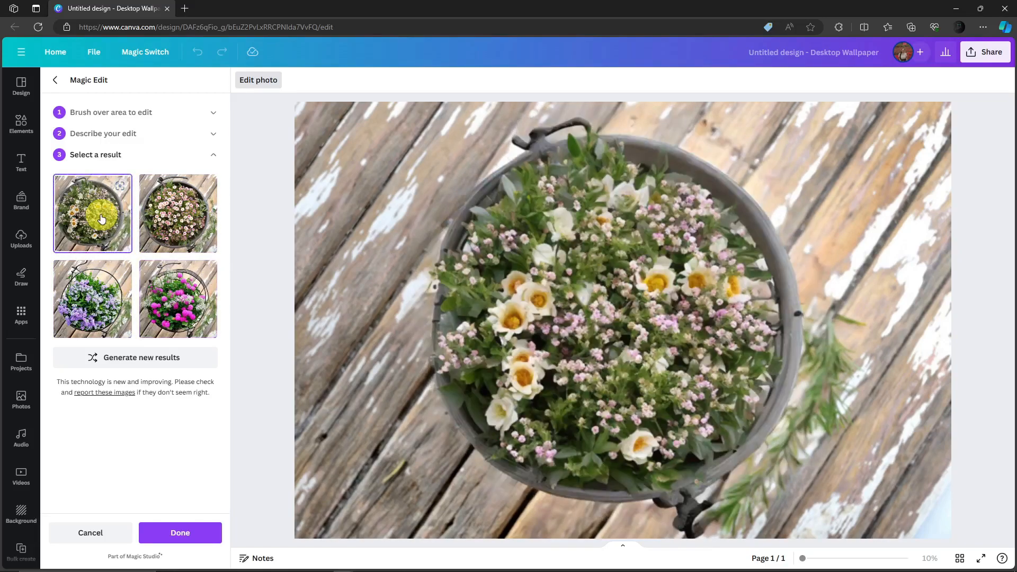
scroll(640, 269, "down", 2)
scroll(623, 271, "up", 1)
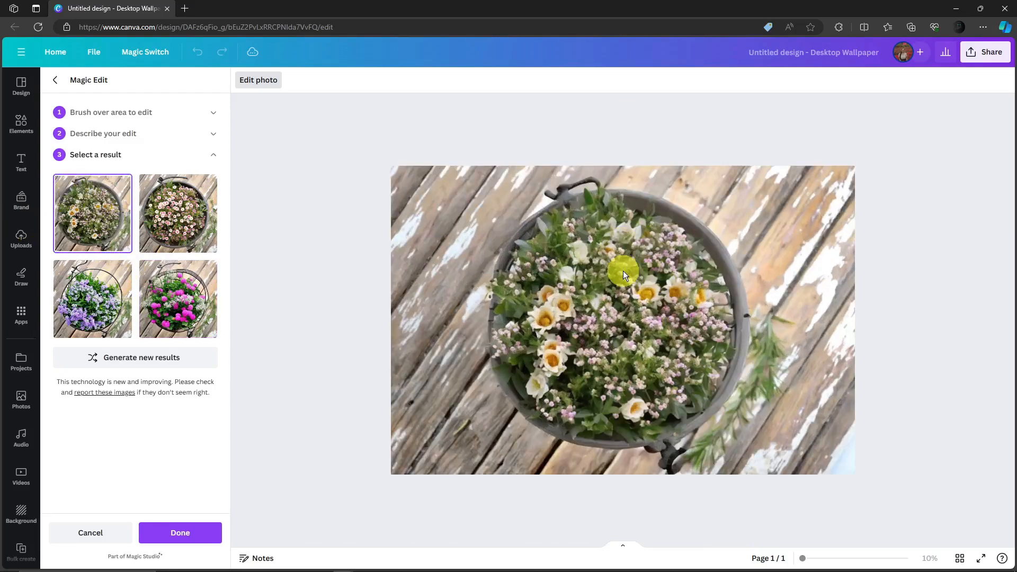
- Save the first flower result to the Desktop as a PNG image named download
right_click(651, 321)
left_click(362, 146)
right_click(556, 285)
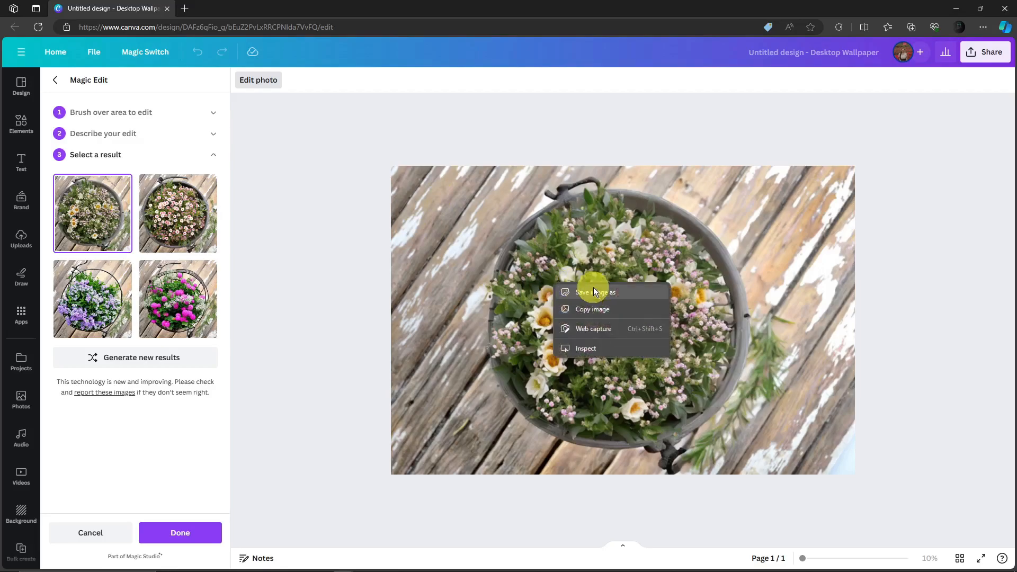
left_click(622, 293)
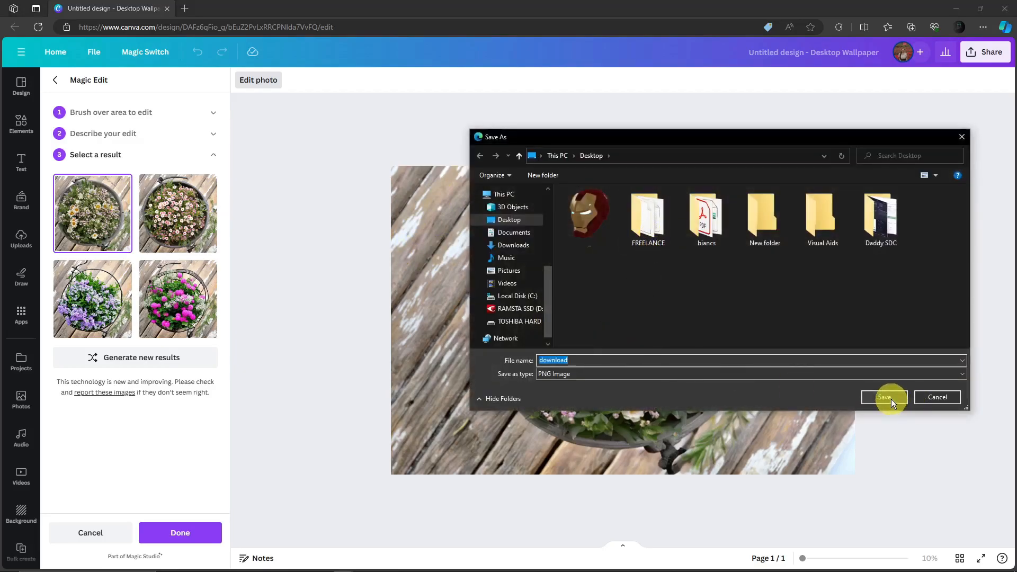
left_click(888, 399)
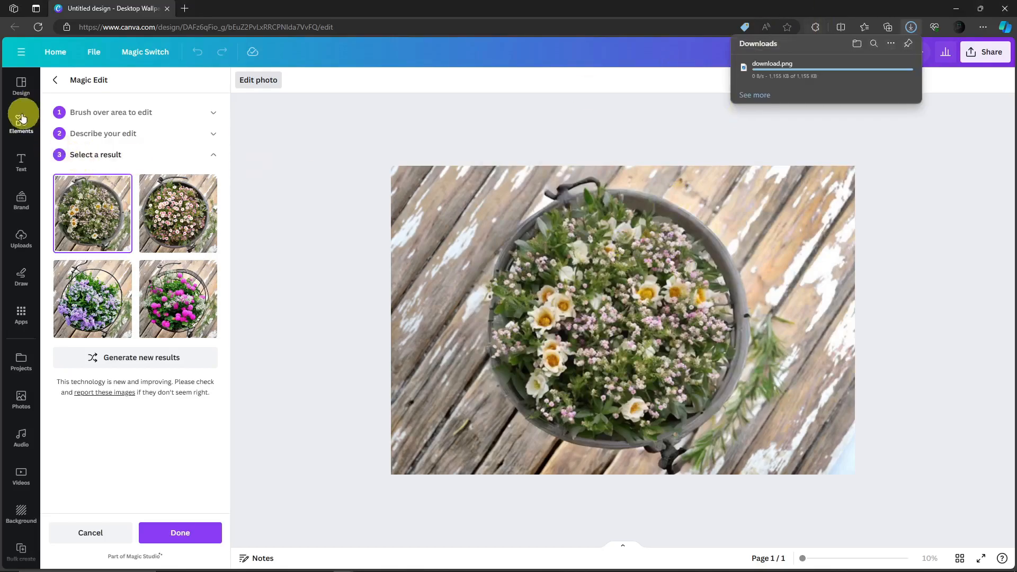
- Leave Magic Edit and undo the flower edit to restore the original stew photo
left_click(55, 80)
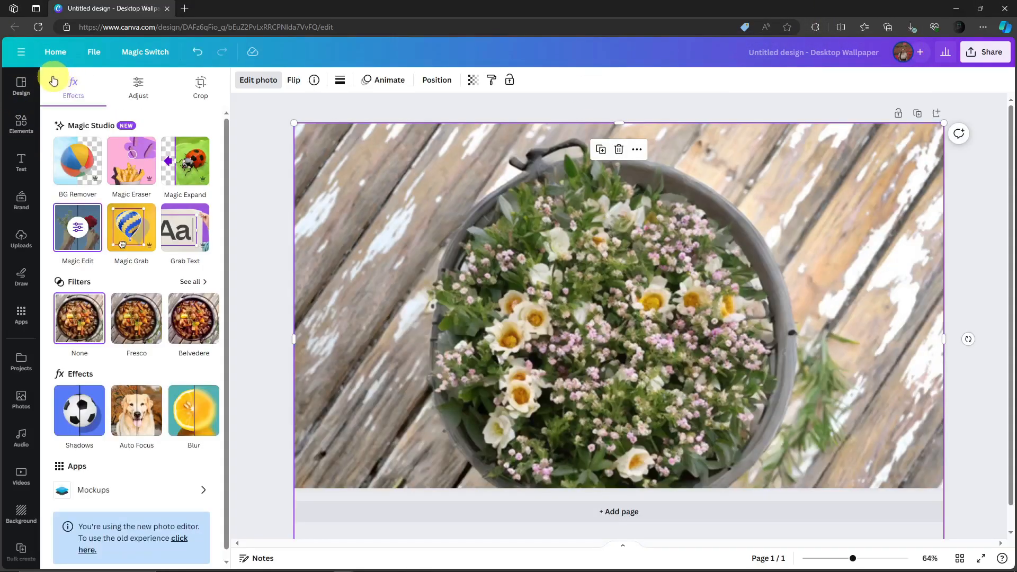
left_click(206, 56)
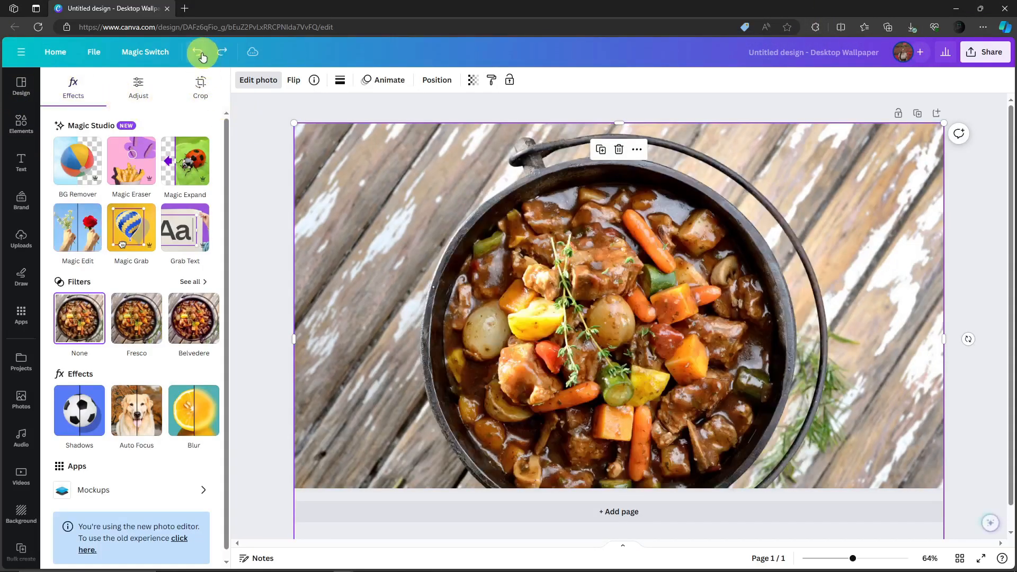
left_click(568, 249)
- Switch to File Explorer, look through Downloads and open the saved download image from the Quick access recent files
left_click(342, 562)
left_click(339, 317)
scroll(522, 351, "down", 10)
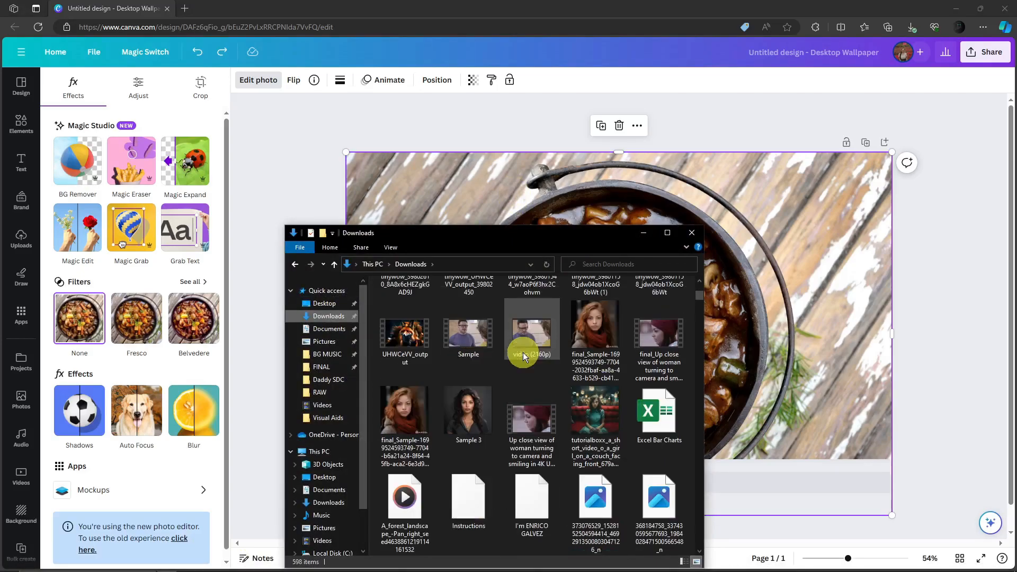
scroll(417, 332, "up", 10)
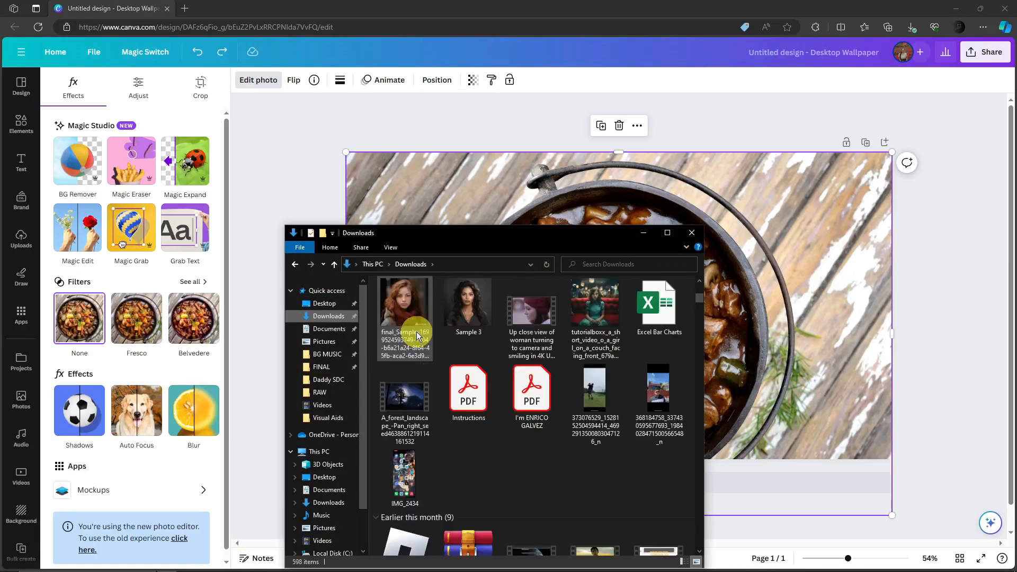
scroll(443, 334, "down", 5)
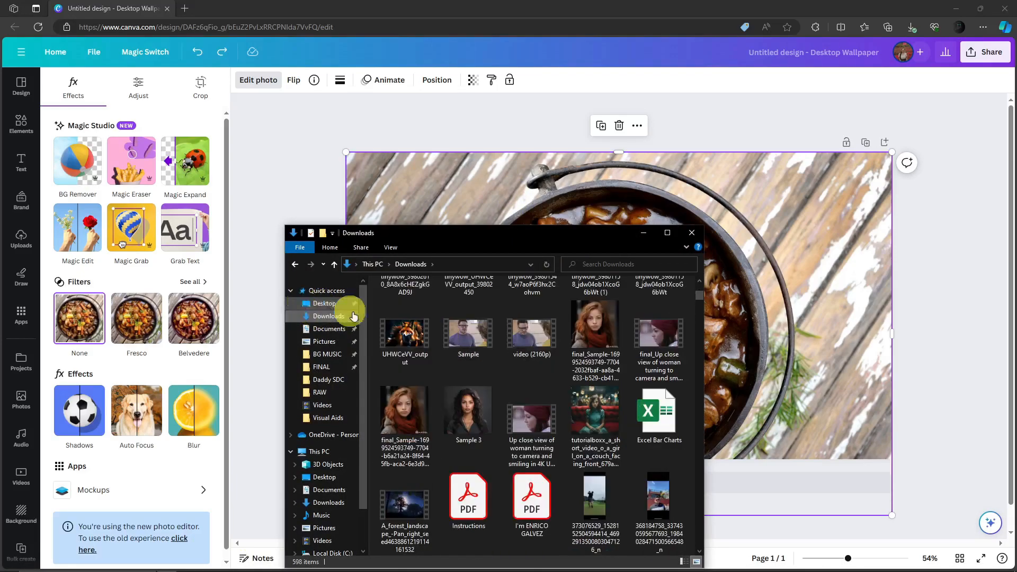
left_click(313, 291)
left_click(433, 496)
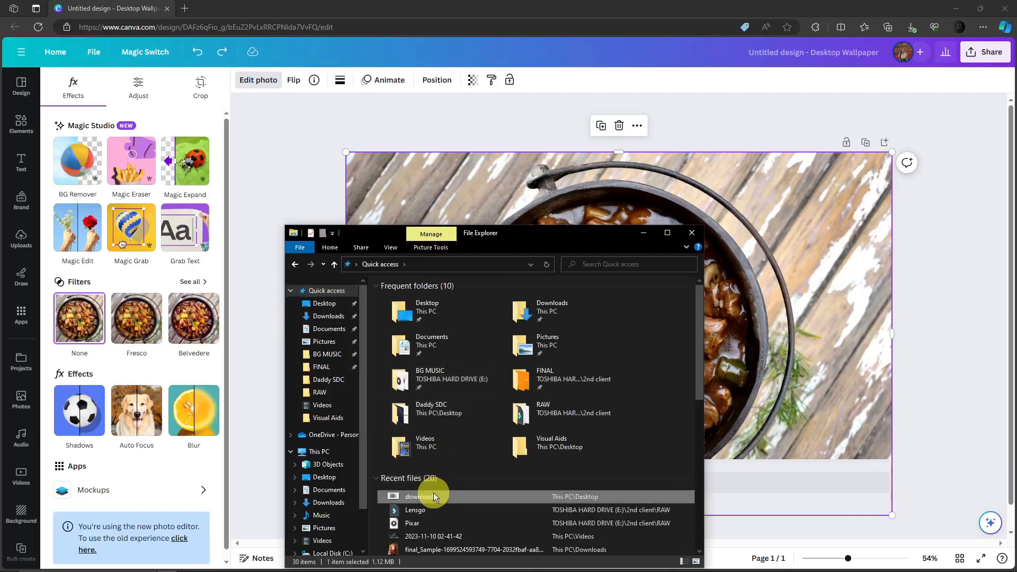
left_click(644, 231)
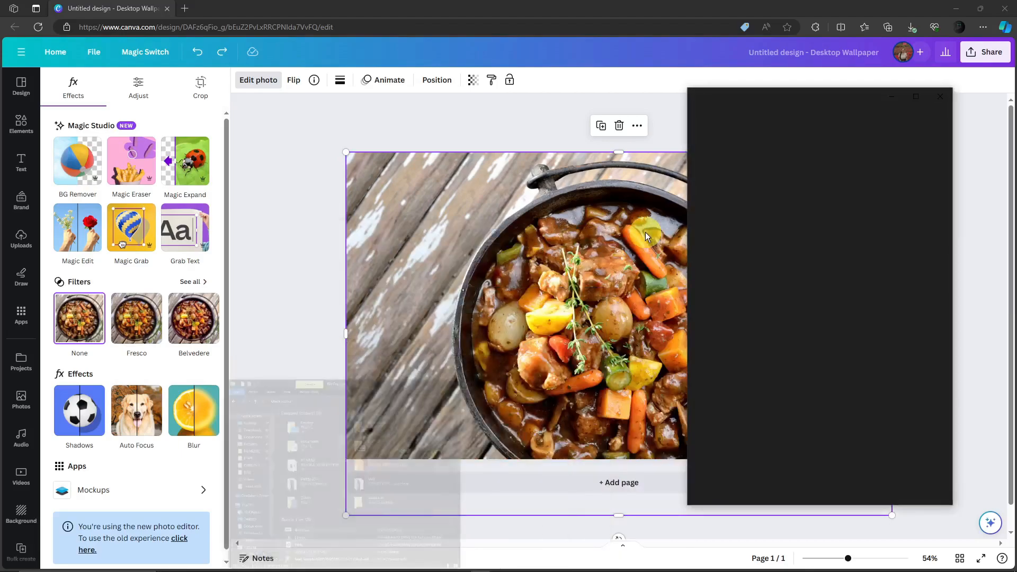
- Move the image viewer beside the stew photo and enlarge the flower picture for a side-by-side comparison
left_click_drag(756, 93, 831, 99)
scroll(887, 338, "up", 3)
scroll(888, 338, "up", 1)
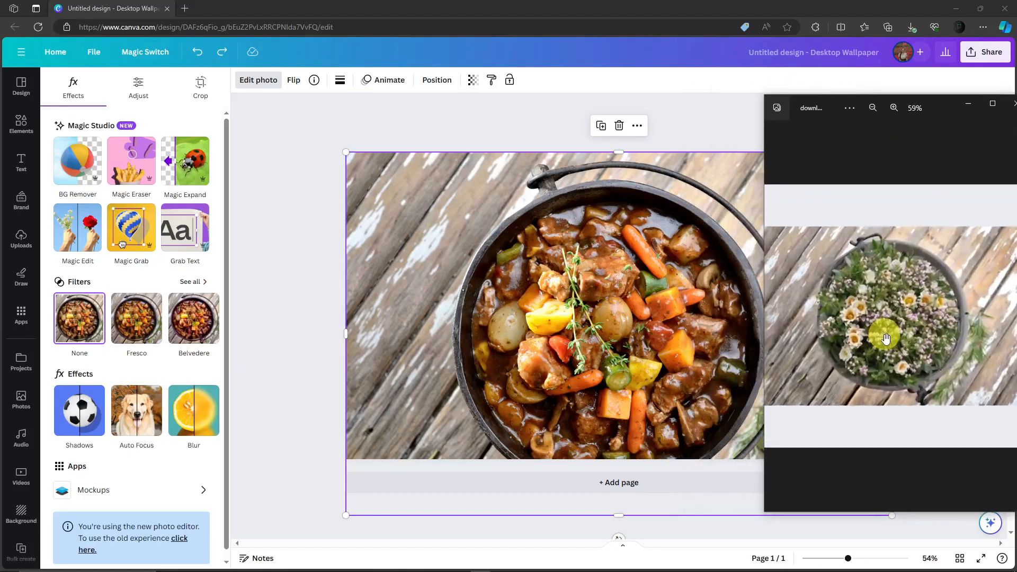